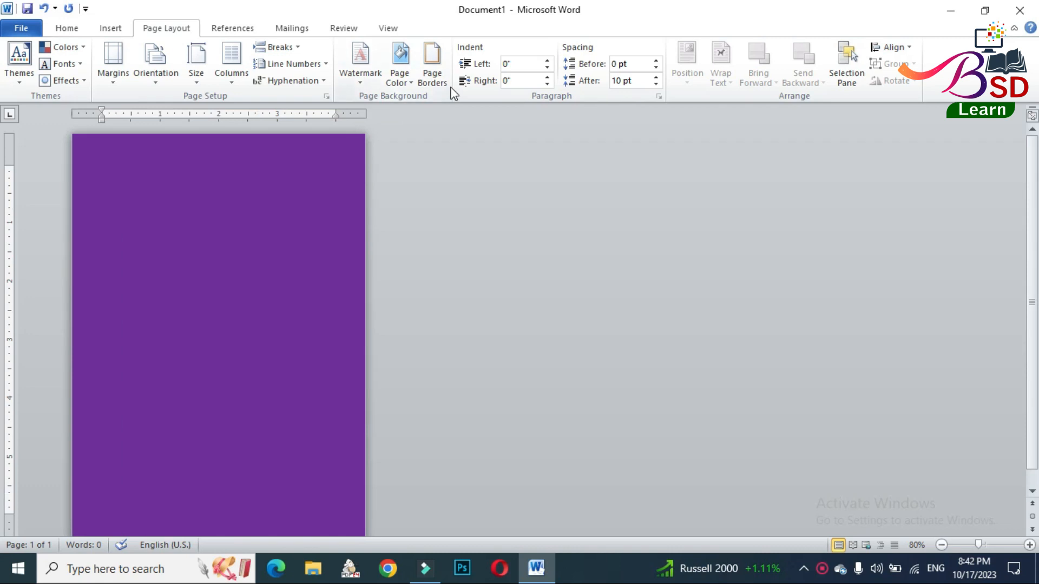
- Set the page background to a dark teal from the standard colour palette
{"action": "left_click", "coordinate": [407, 80]}
{"action": "left_click", "coordinate": [434, 227]}
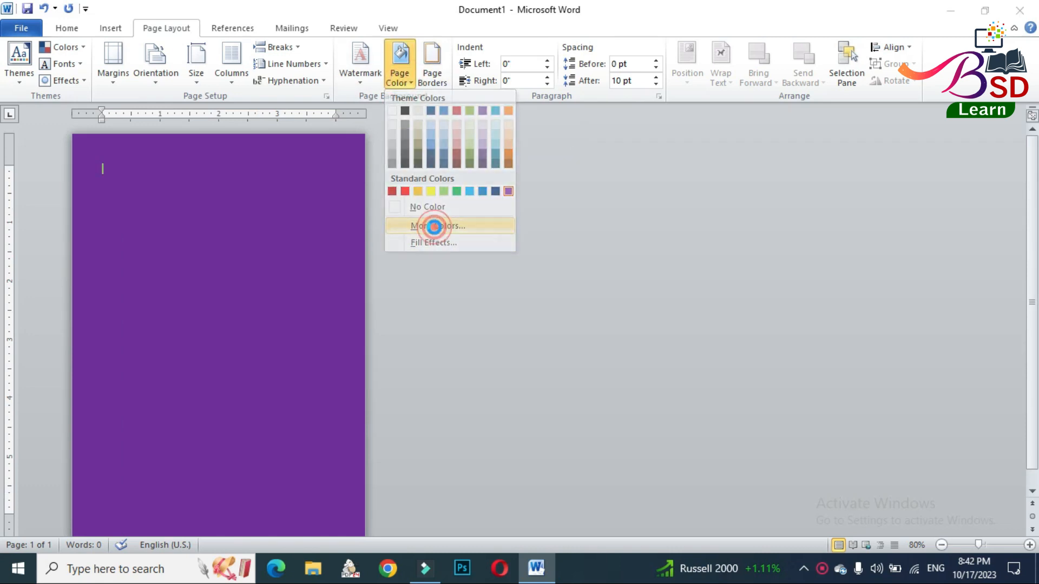
{"action": "left_click", "coordinate": [433, 166]}
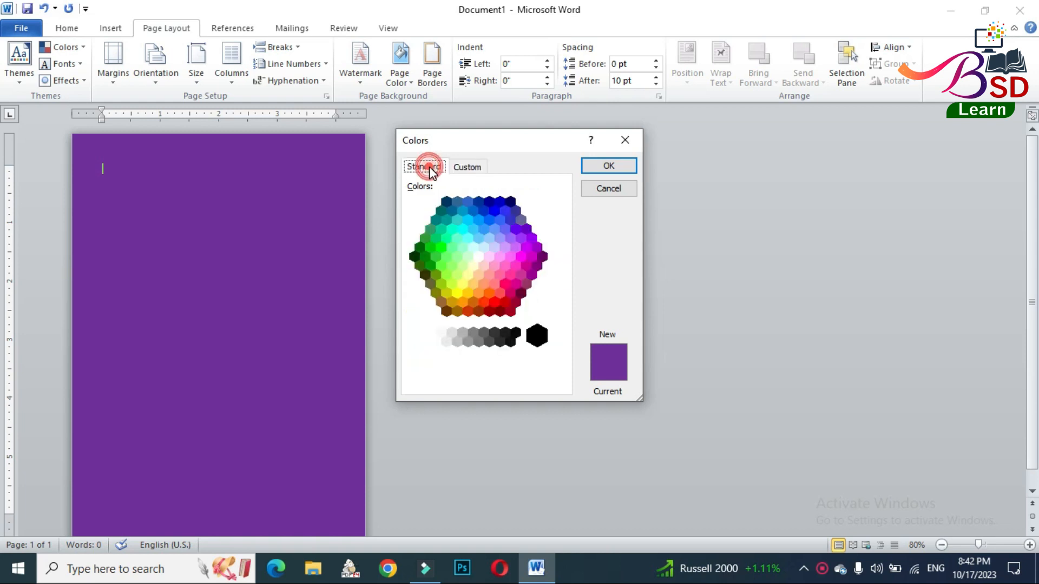
{"action": "left_click", "coordinate": [435, 220]}
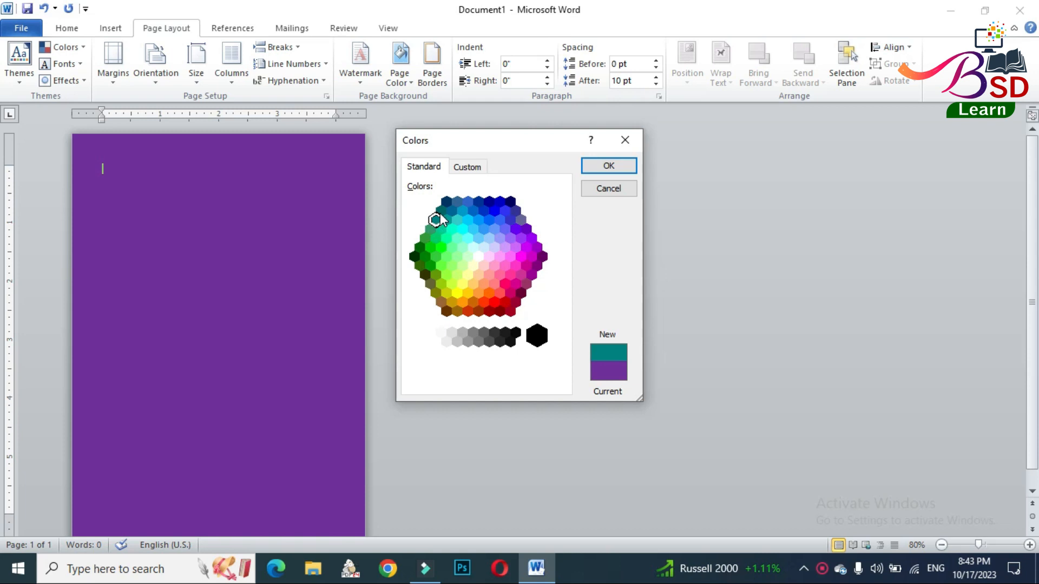
{"action": "left_click", "coordinate": [600, 167]}
- Draw a rectangle with two rounded diagonal corners across the upper half of the page, nearly as wide as the page
{"action": "scroll", "coordinate": [262, 257], "scroll_direction": "up", "scroll_amount": 4}
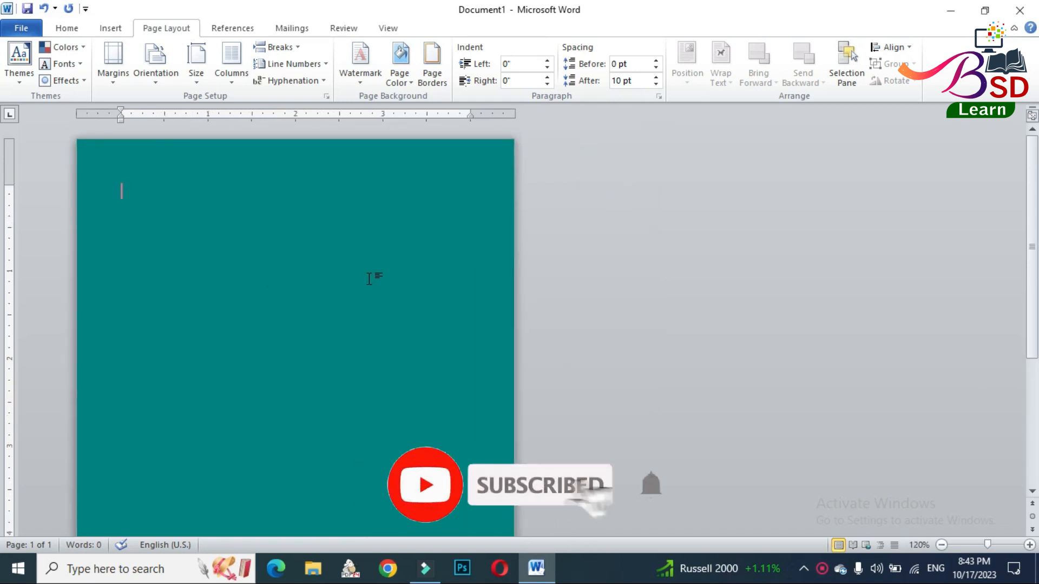
{"action": "scroll", "coordinate": [429, 271], "scroll_direction": "up", "scroll_amount": 3}
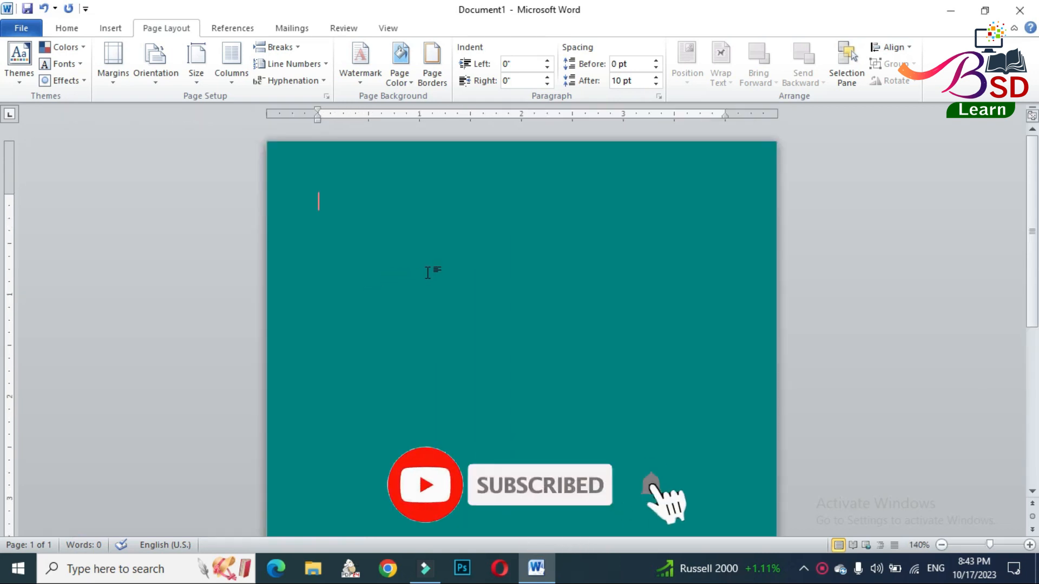
{"action": "left_click", "coordinate": [110, 27]}
{"action": "left_click", "coordinate": [217, 66]}
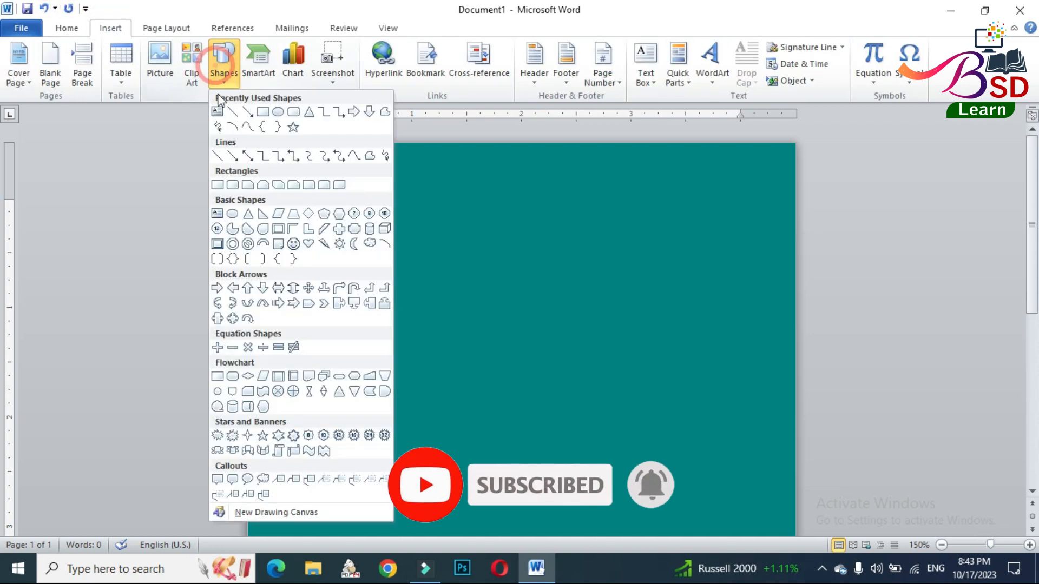
{"action": "left_click", "coordinate": [339, 186]}
{"action": "mouse_move", "coordinate": [270, 173]}
{"action": "left_mouse_down"}
{"action": "mouse_move", "coordinate": [594, 404]}
{"action": "mouse_move", "coordinate": [754, 485]}
{"action": "mouse_move", "coordinate": [776, 509]}
{"action": "left_mouse_up"}
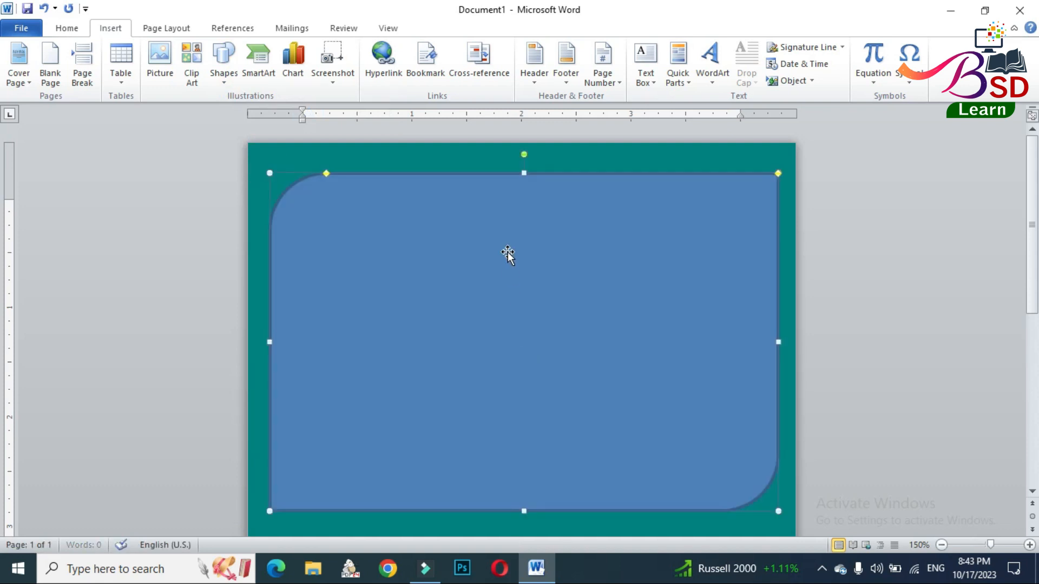
- Stretch the shape to nearly the full page height and increase its diagonal corner rounding to the maximum
{"action": "scroll", "coordinate": [511, 250], "scroll_direction": "down", "scroll_amount": 4, "text": "ctrl"}
{"action": "scroll", "coordinate": [317, 268], "scroll_direction": "down", "scroll_amount": 4, "text": "ctrl"}
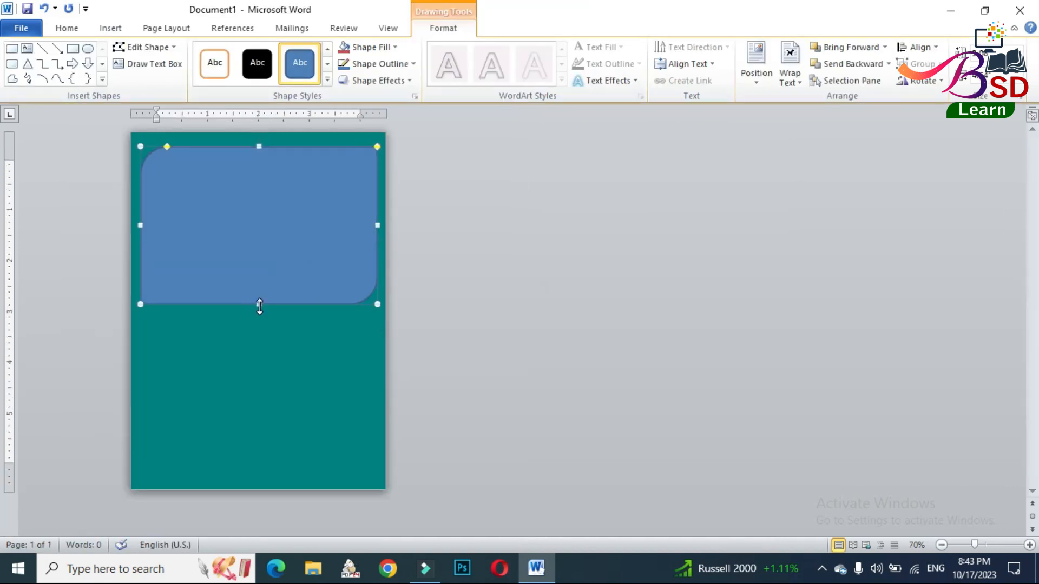
{"action": "left_click_drag", "start_coordinate": [258, 305], "coordinate": [282, 482]}
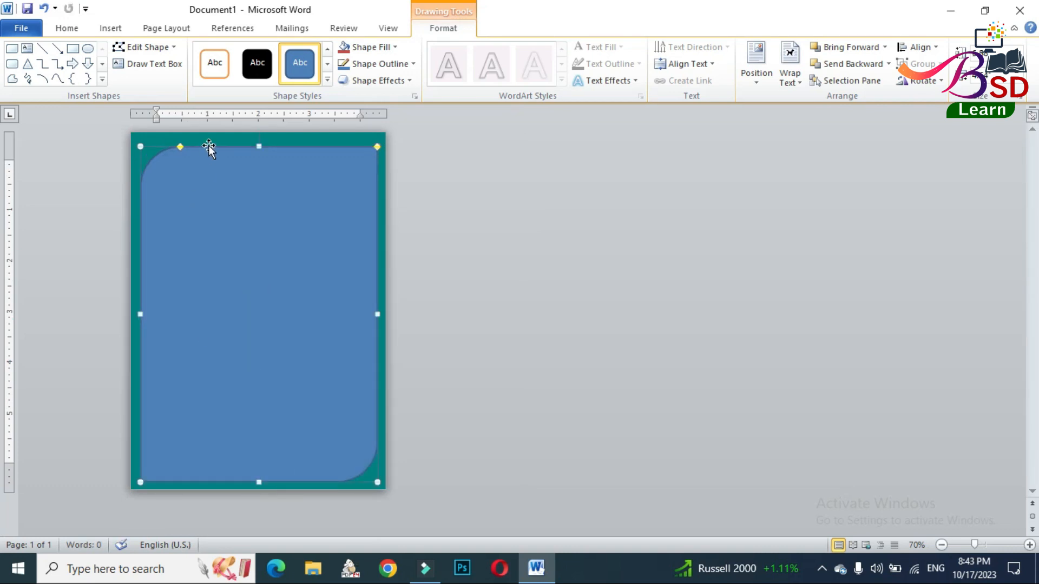
{"action": "left_click_drag", "start_coordinate": [258, 143], "coordinate": [258, 140]}
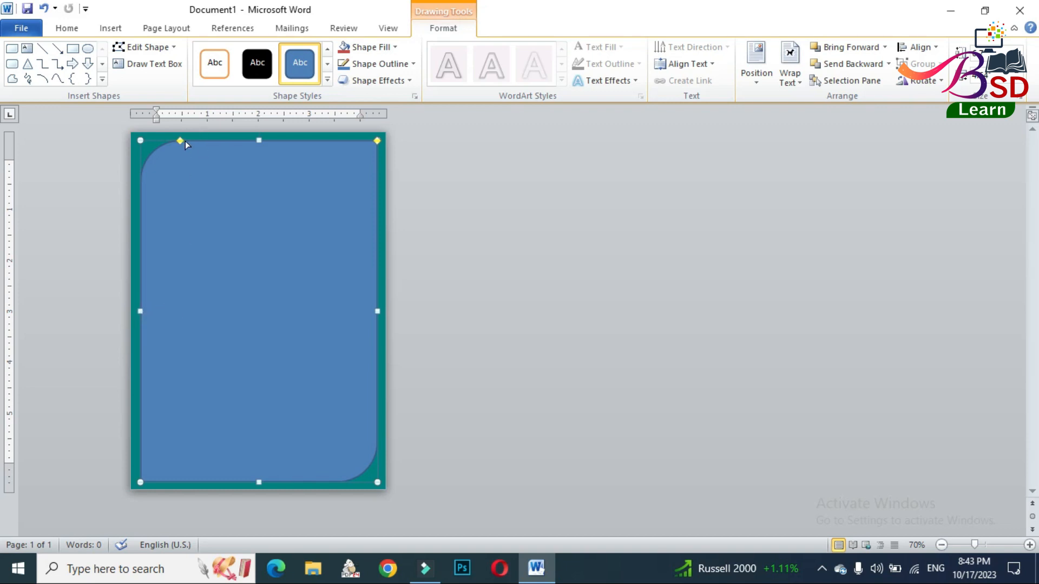
{"action": "left_click_drag", "start_coordinate": [186, 139], "coordinate": [275, 142]}
- Give the shape a 6 pt outline in standard orange
{"action": "left_click", "coordinate": [387, 63]}
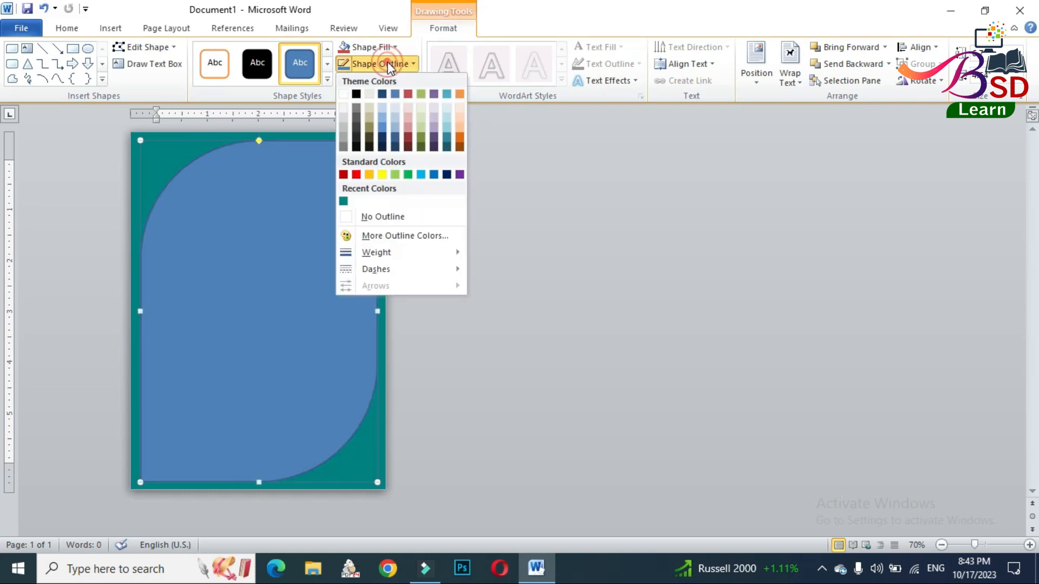
{"action": "left_click", "coordinate": [374, 215]}
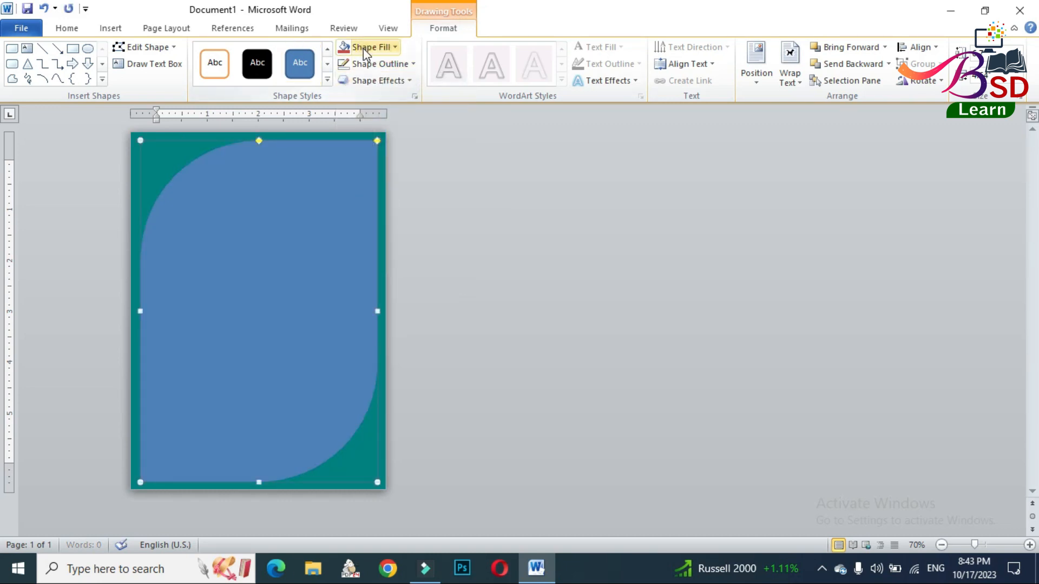
{"action": "left_click", "coordinate": [379, 64]}
{"action": "mouse_move", "coordinate": [383, 253]}
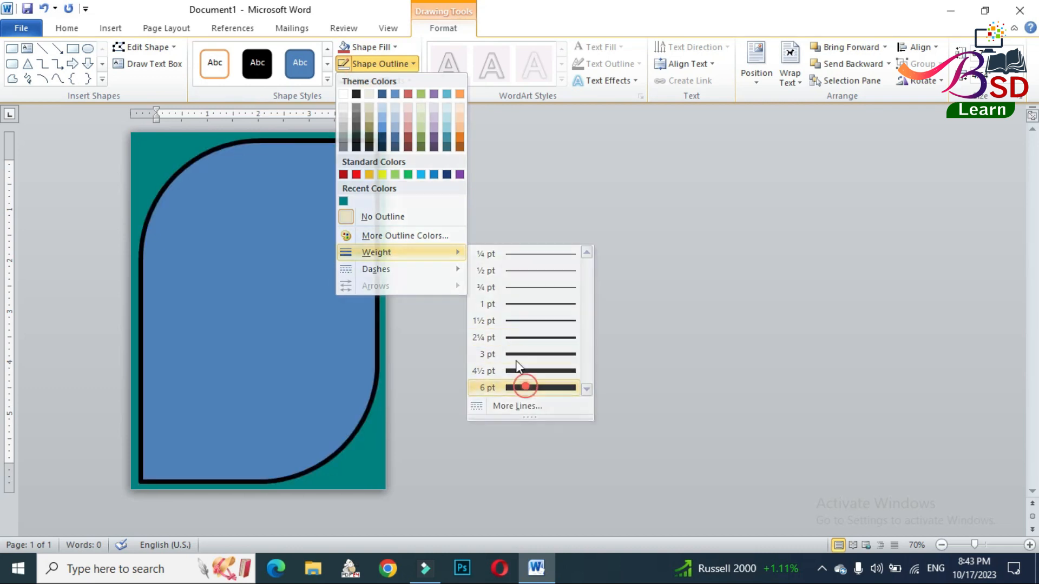
{"action": "left_click", "coordinate": [528, 388]}
{"action": "left_click", "coordinate": [379, 65]}
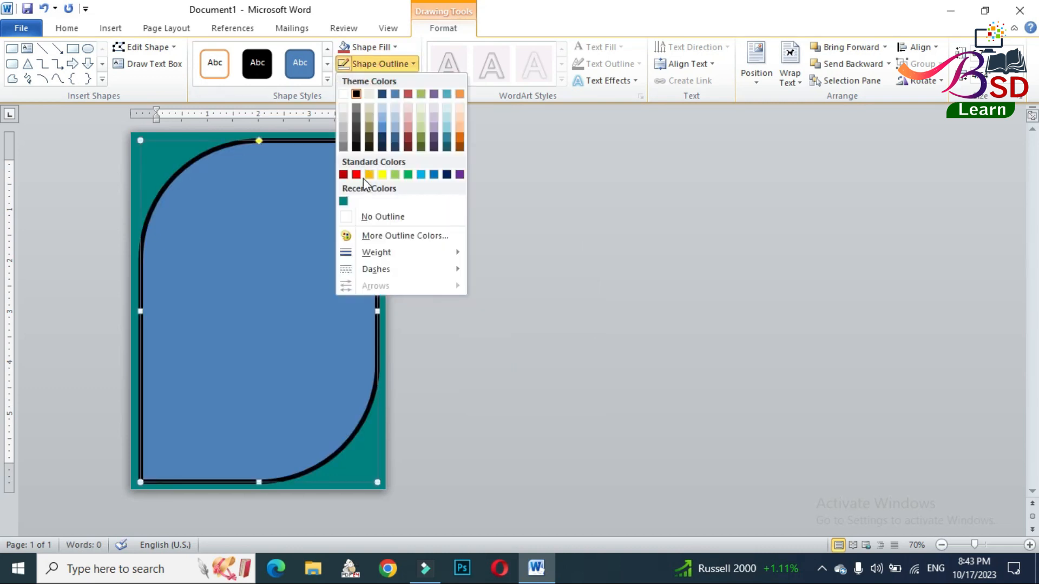
{"action": "left_click", "coordinate": [369, 174]}
- Remove the fill from the orange-outlined shape and deselect it
{"action": "left_click", "coordinate": [362, 49]}
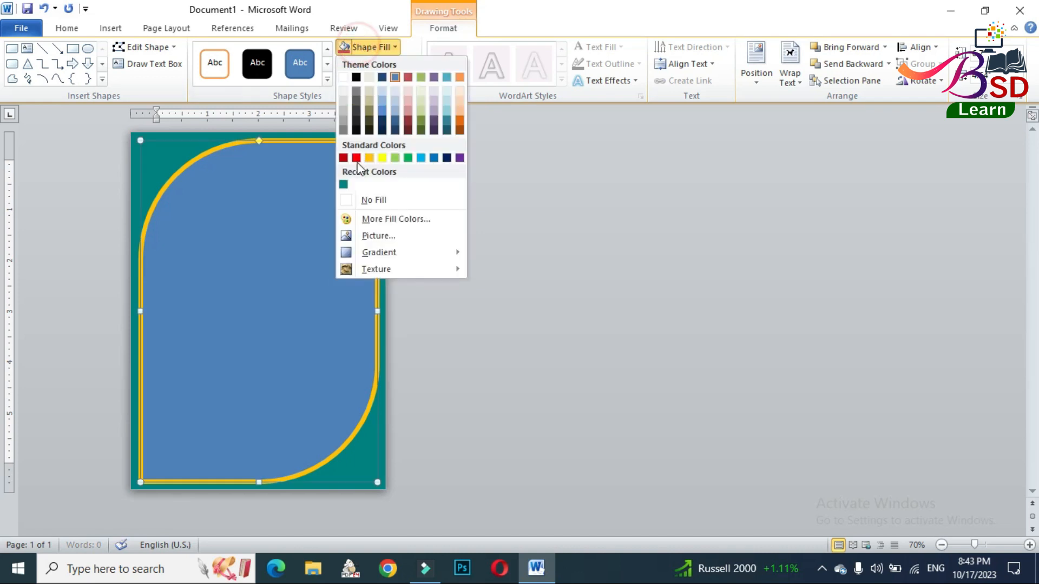
{"action": "left_click", "coordinate": [369, 201]}
{"action": "left_click", "coordinate": [300, 213]}
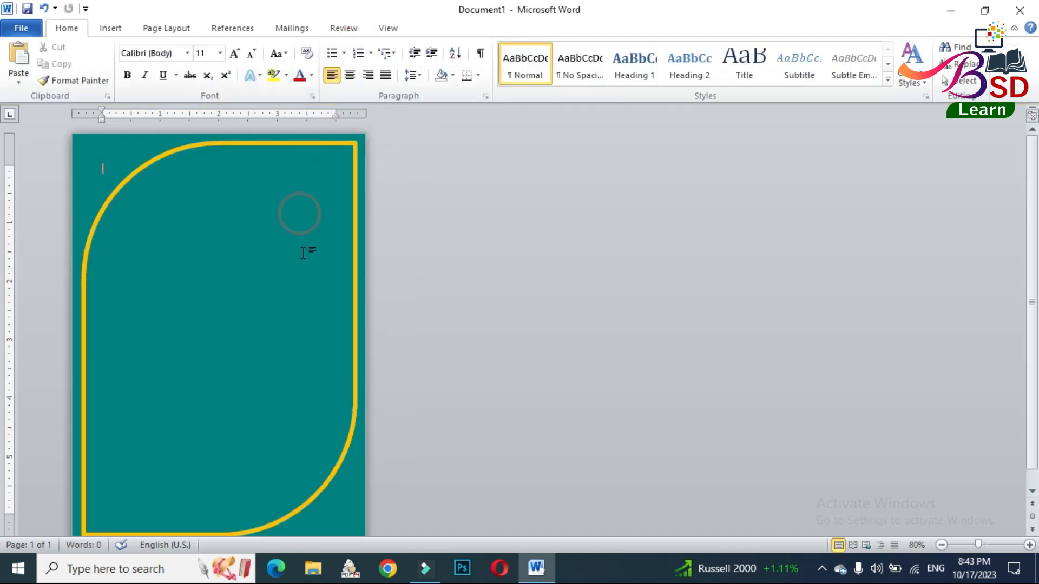
- Duplicate the orange frame, placing the copy slightly down and to the right of the original
{"action": "scroll", "coordinate": [306, 249], "scroll_direction": "up", "scroll_amount": 7}
{"action": "left_click", "coordinate": [433, 180]}
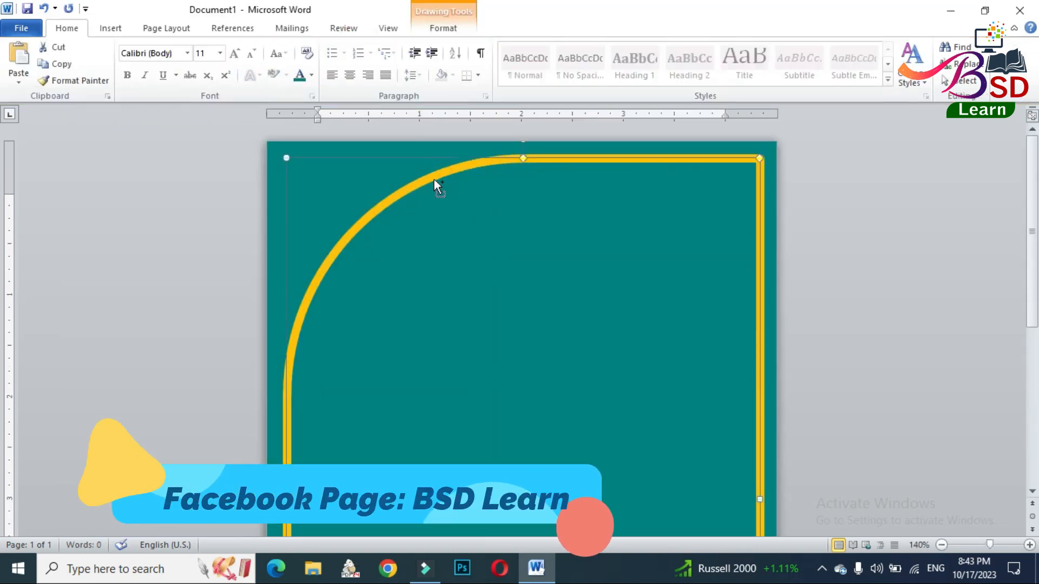
{"action": "left_click_drag", "start_coordinate": [434, 180], "coordinate": [451, 197]}
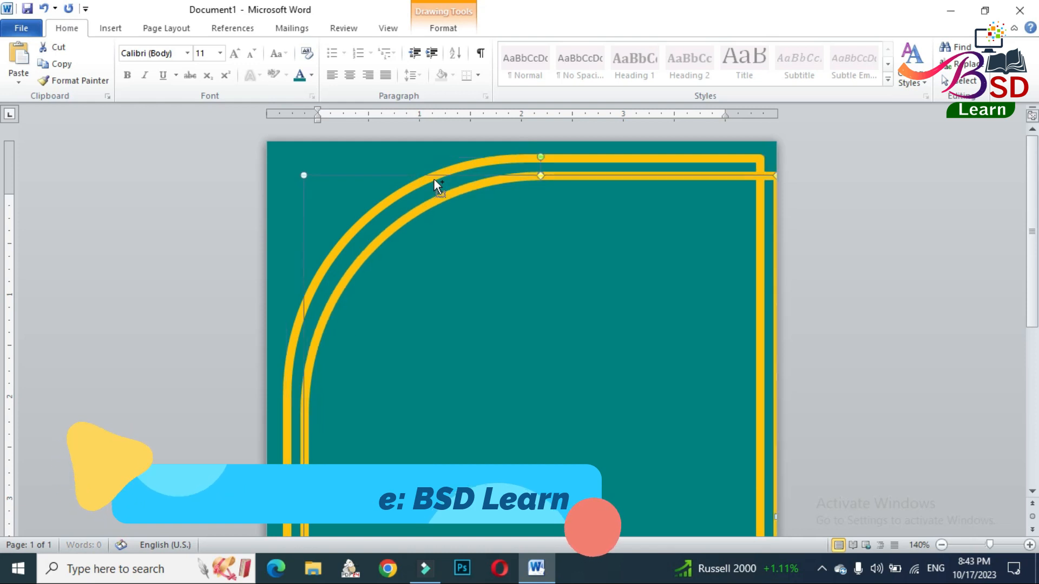
- Remove the outline from the duplicated frame and fill it with white
{"action": "left_click", "coordinate": [453, 34]}
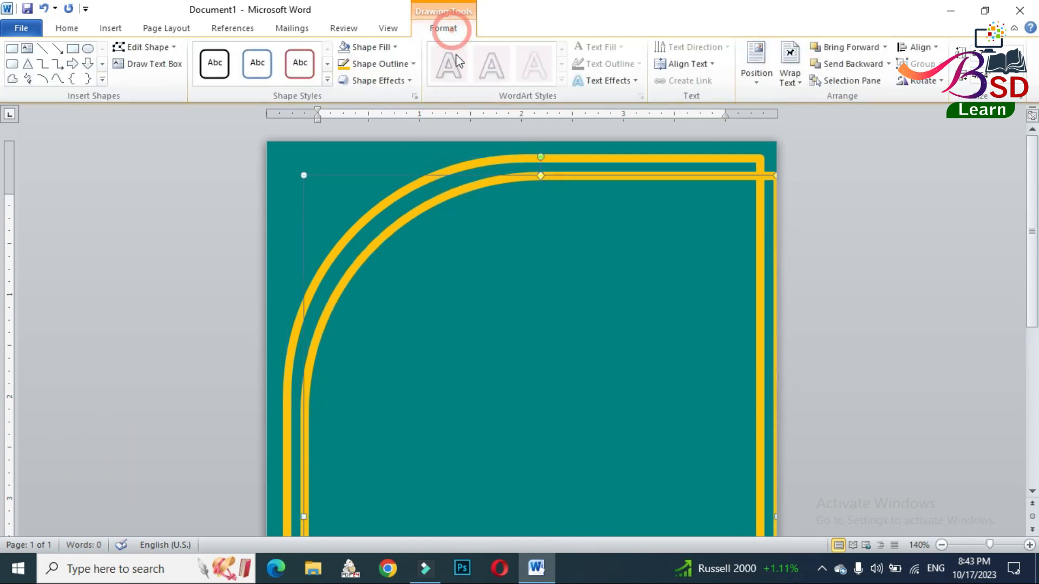
{"action": "left_click", "coordinate": [386, 64]}
{"action": "left_click", "coordinate": [381, 217]}
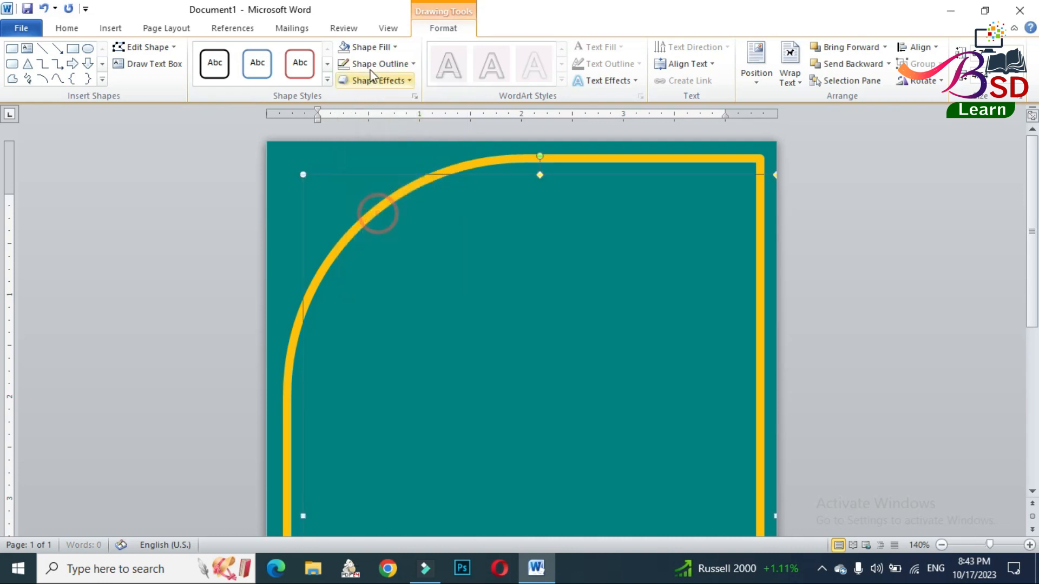
{"action": "left_click", "coordinate": [365, 47]}
{"action": "left_click", "coordinate": [344, 78]}
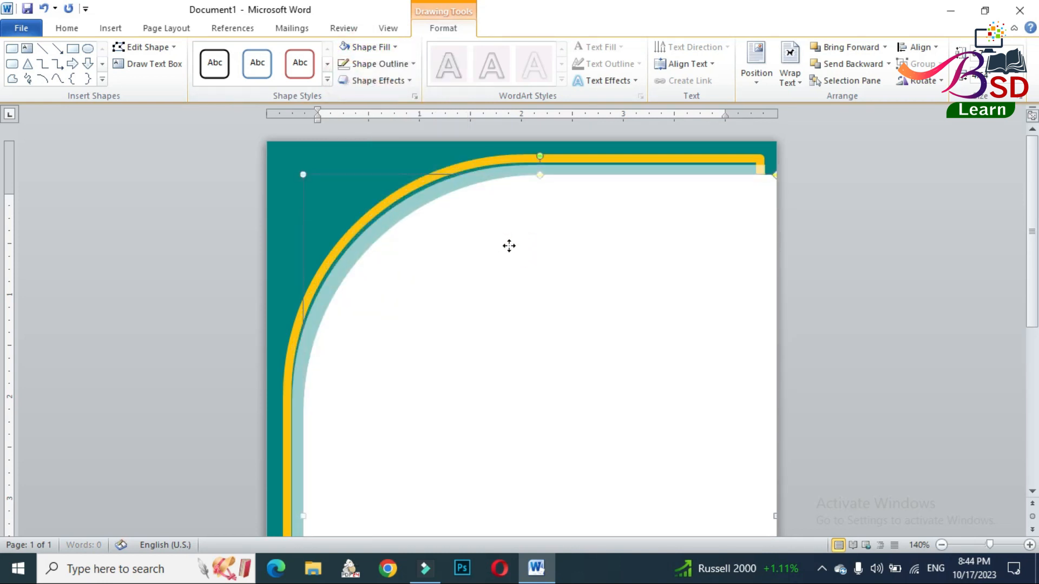
- Move the white shape over the orange frame and nudge it in fine increments until the two are aligned
{"action": "left_click_drag", "start_coordinate": [505, 245], "coordinate": [506, 249]}
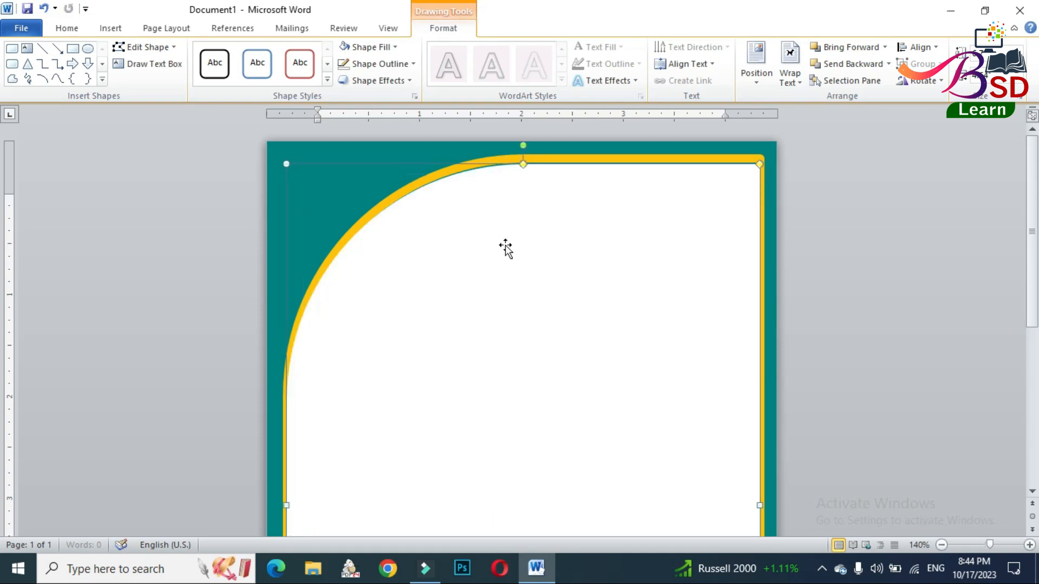
{"action": "left_click", "coordinate": [505, 245]}
{"action": "key", "text": "ctrl+z"}
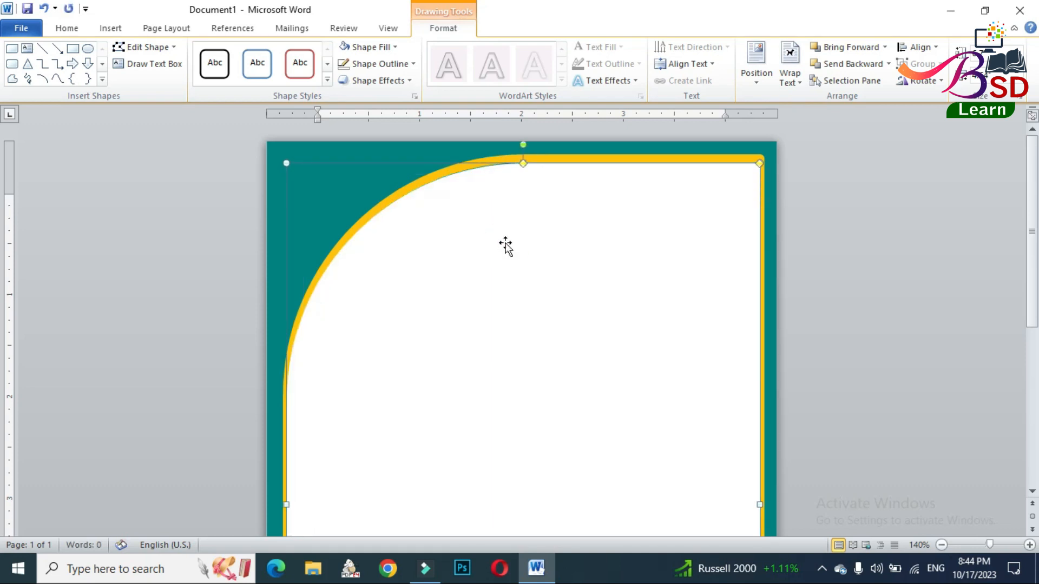
{"action": "key", "text": "ctrl+Right"}
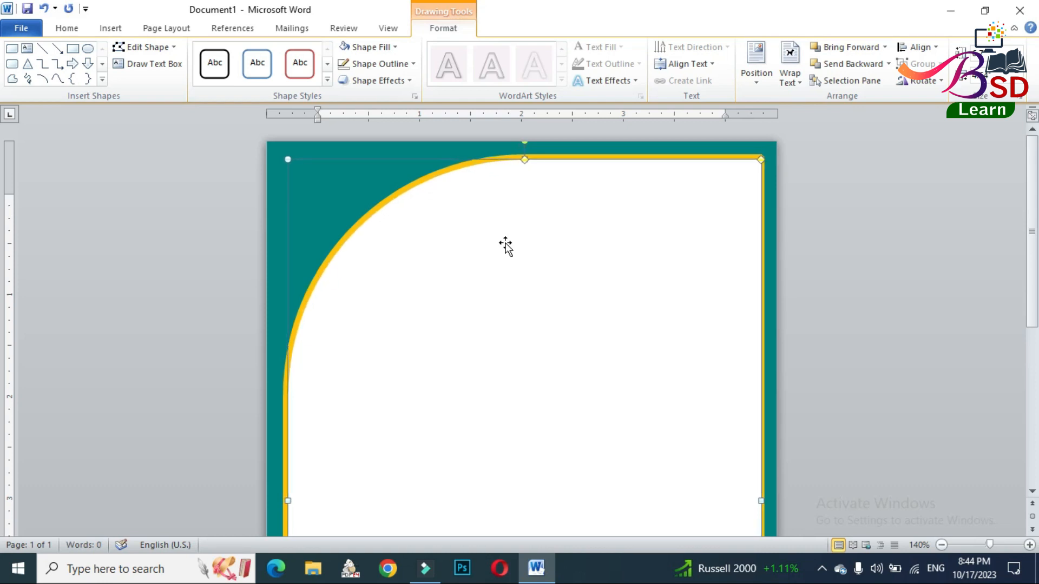
{"action": "key", "text": "ctrl+Left"}
{"action": "key", "text": "ctrl+Left"}
{"action": "key", "text": "ctrl+Left"}
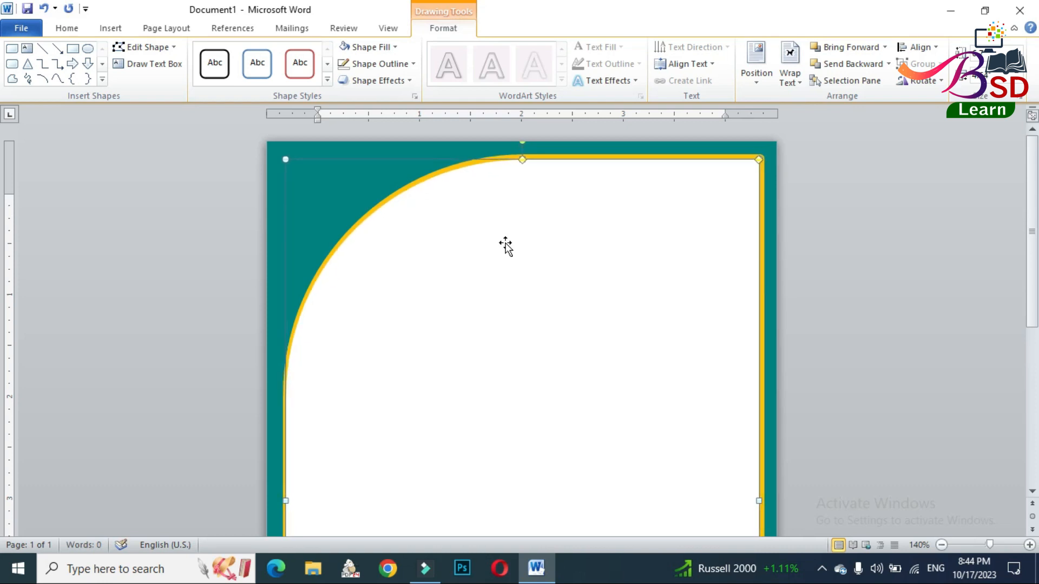
{"action": "key", "text": "ctrl+Up"}
{"action": "key", "text": "ctrl+Up"}
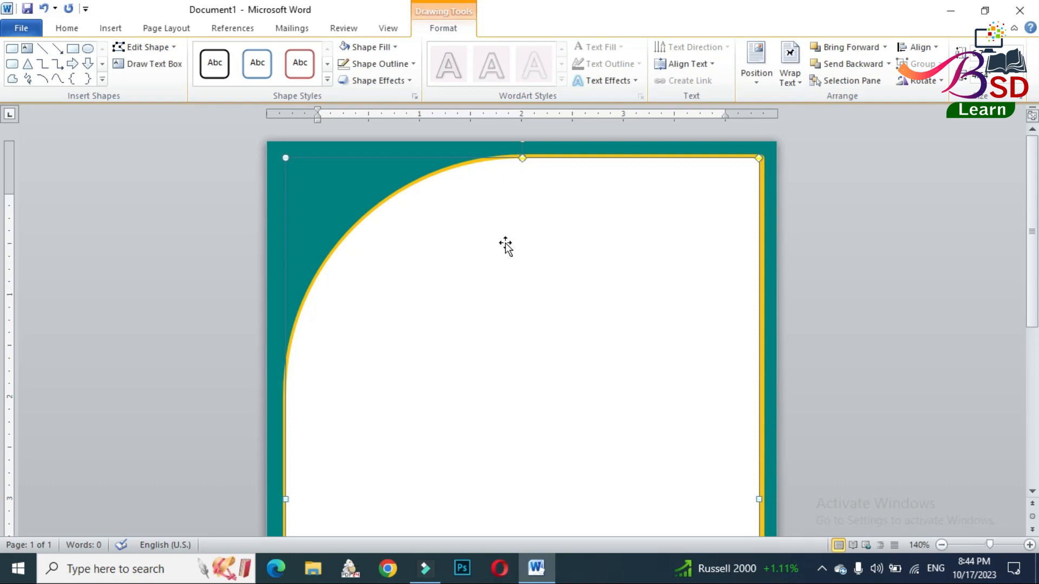
{"action": "key", "text": "ctrl+Right"}
- Shrink the white shape about its centre so an even teal gap separates it from the orange frame
{"action": "scroll", "coordinate": [520, 232], "scroll_direction": "down", "scroll_amount": 2}
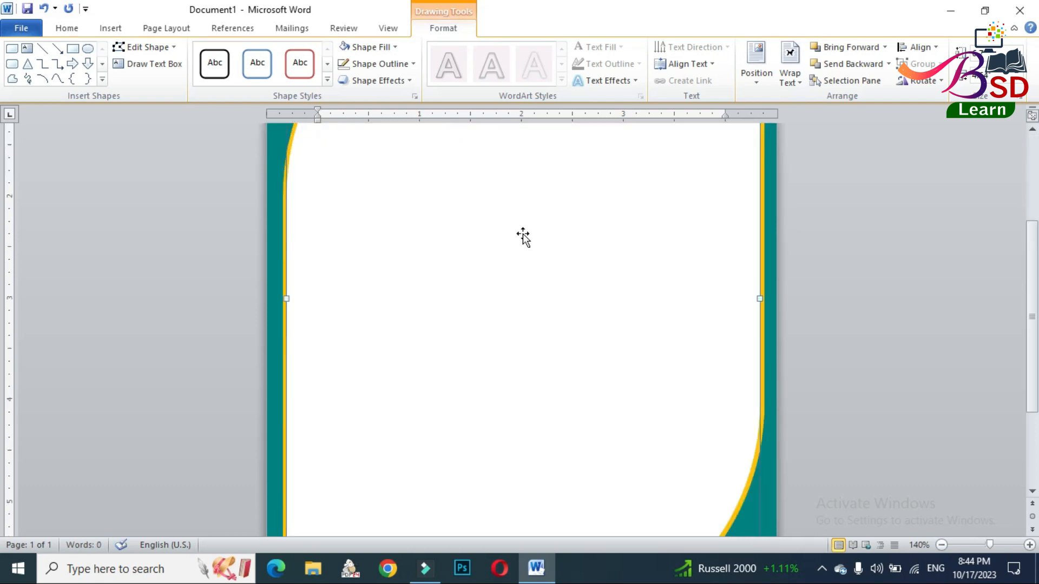
{"action": "scroll", "coordinate": [440, 204], "scroll_direction": "down", "scroll_amount": 7, "text": "ctrl"}
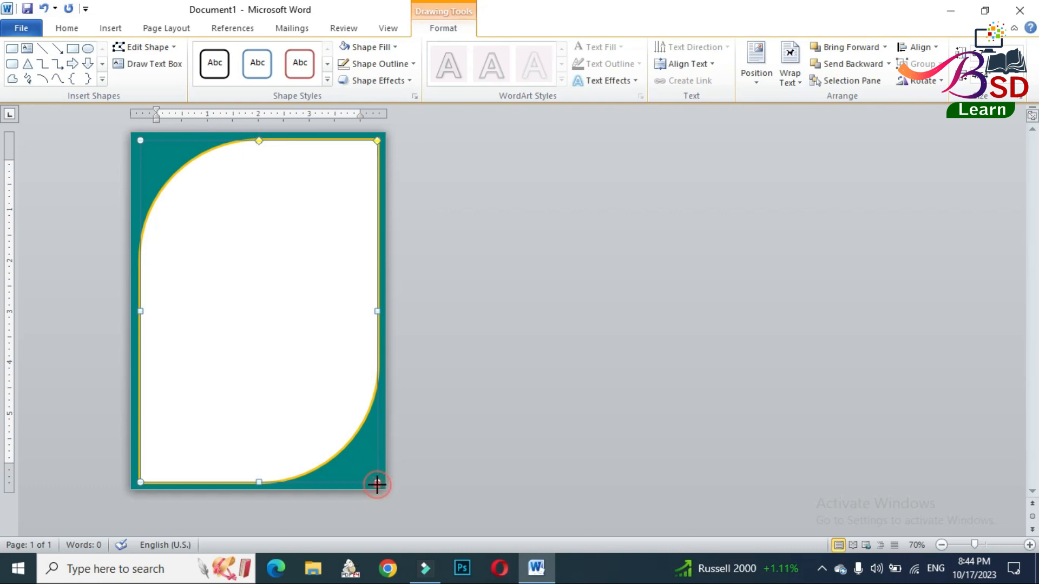
{"action": "left_click_drag", "start_coordinate": [369, 471], "coordinate": [368, 470]}
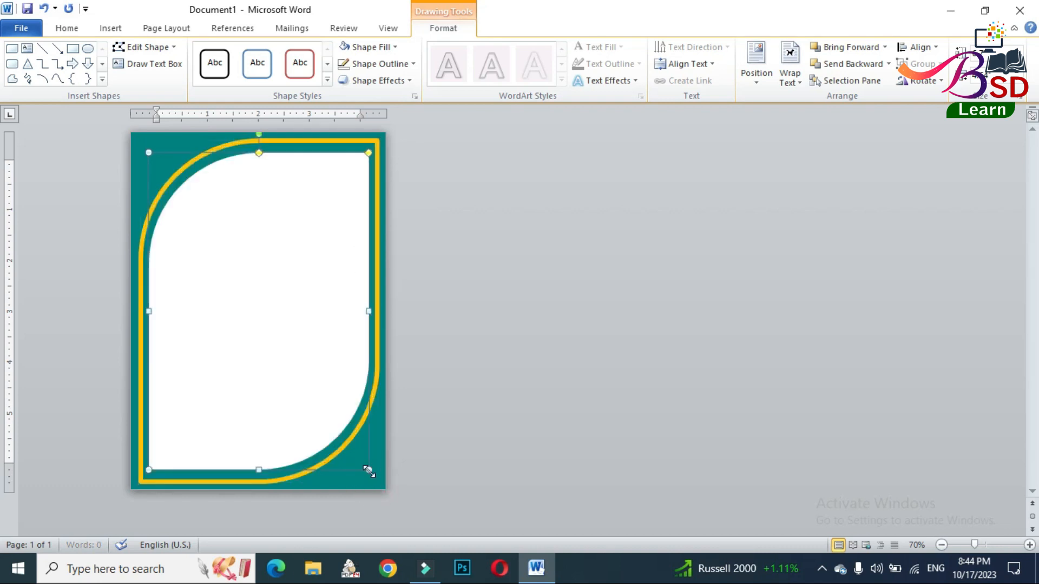
{"action": "left_click", "coordinate": [544, 307]}
- Insert the Wedding picture from the Wedding folder on the Desktop
{"action": "scroll", "coordinate": [271, 327], "scroll_direction": "up", "scroll_amount": 7, "text": "ctrl"}
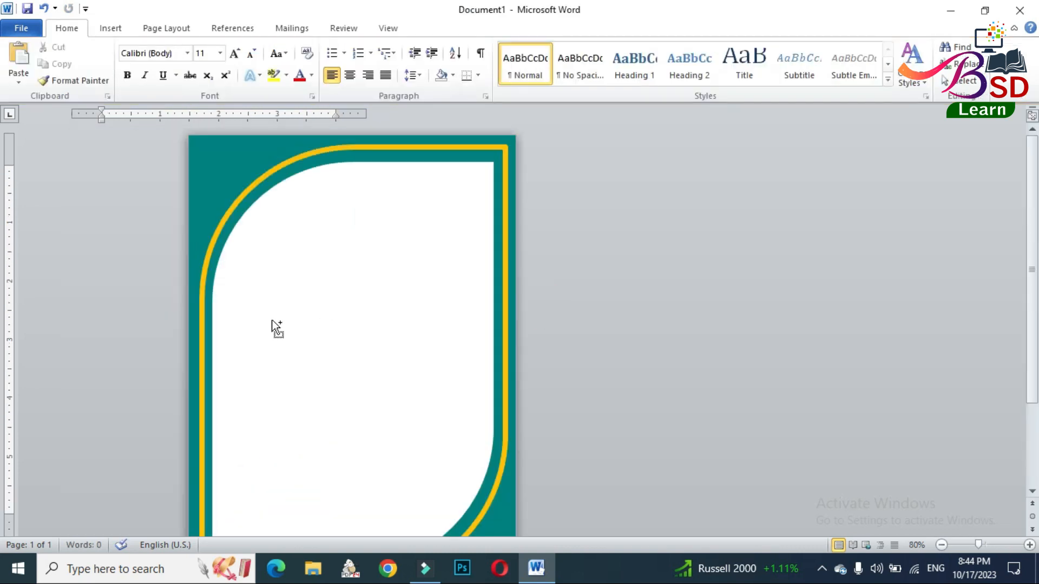
{"action": "scroll", "coordinate": [392, 321], "scroll_direction": "up", "scroll_amount": 5, "text": "ctrl"}
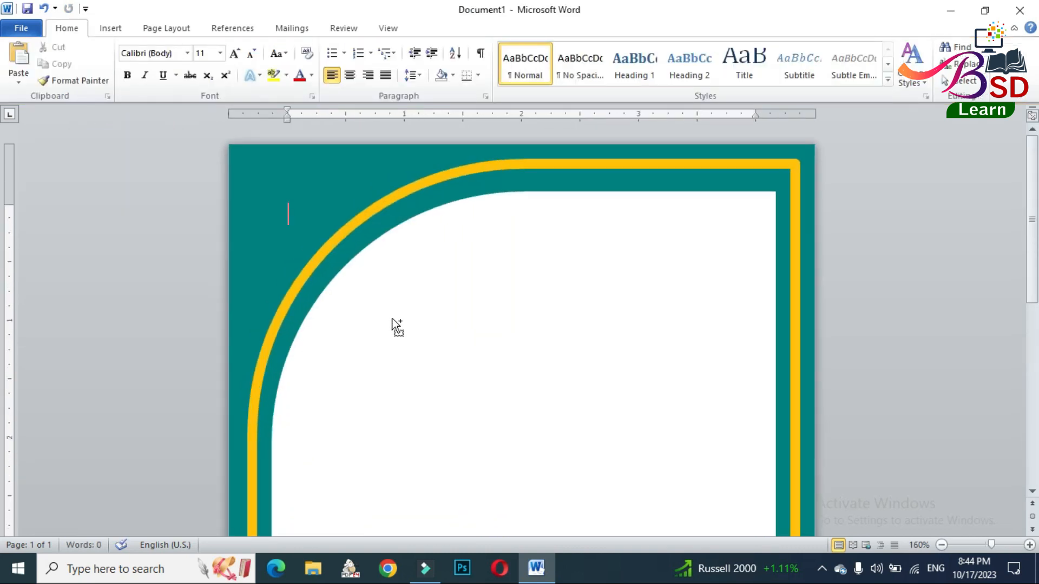
{"action": "left_click", "coordinate": [125, 29]}
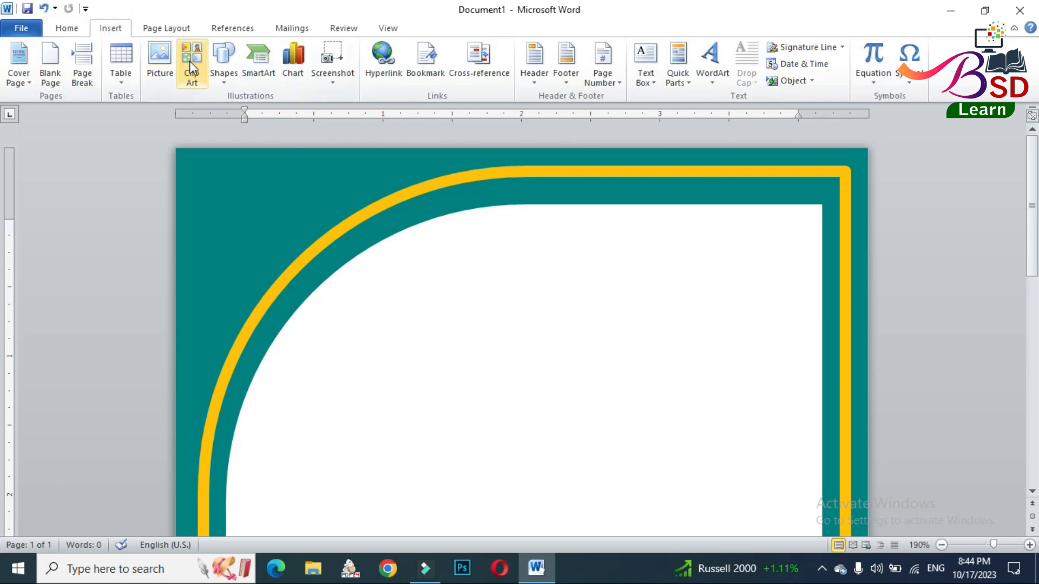
{"action": "left_click", "coordinate": [160, 60]}
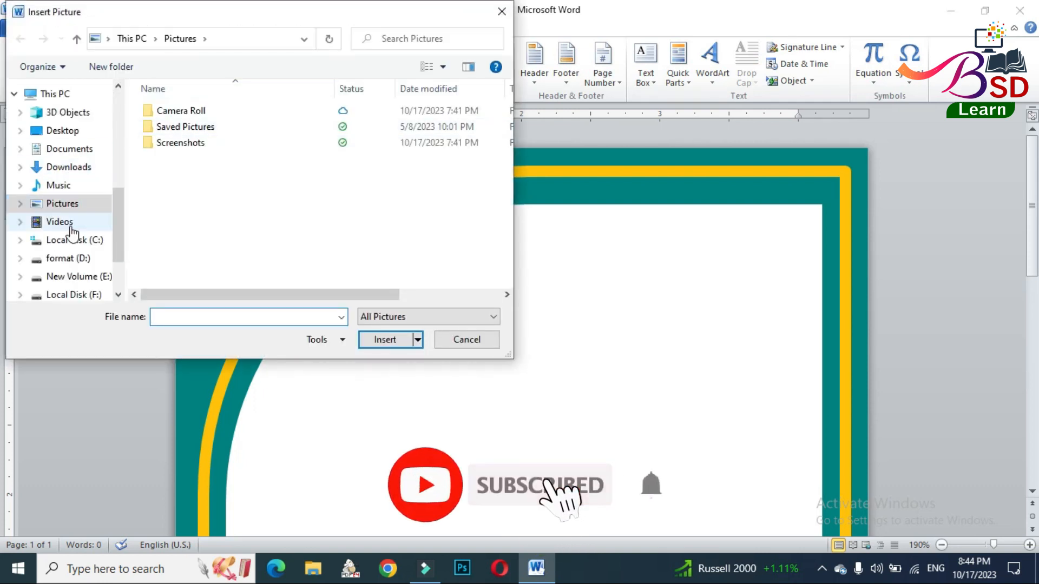
{"action": "left_click", "coordinate": [79, 131]}
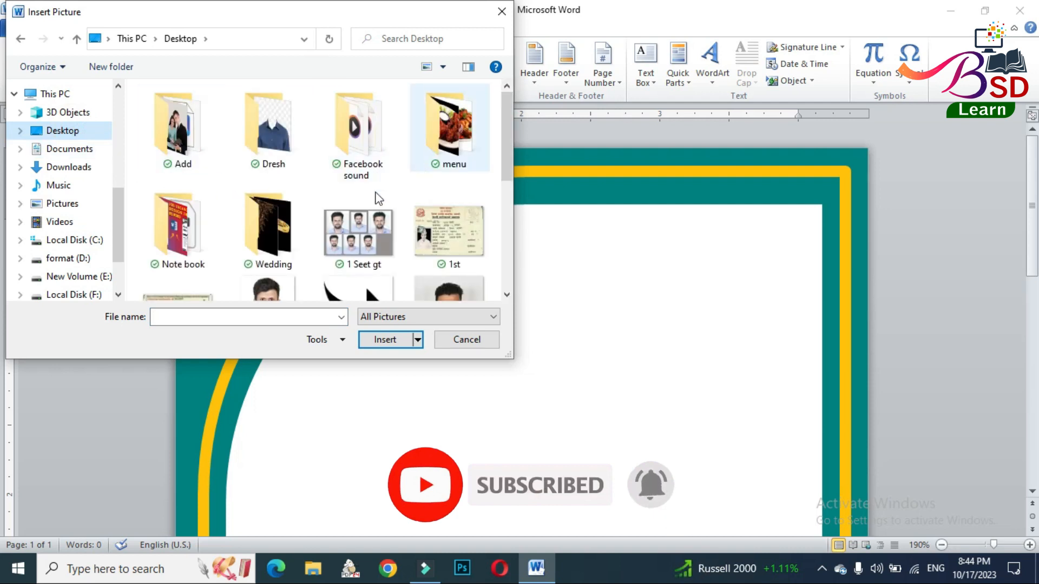
{"action": "left_click", "coordinate": [280, 239]}
{"action": "double_click", "coordinate": [268, 189]}
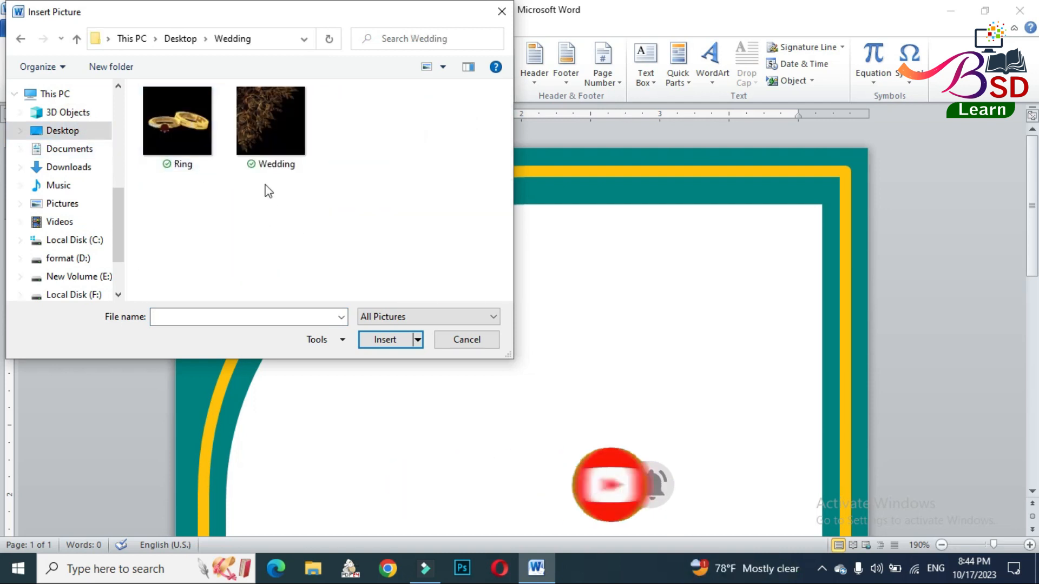
{"action": "left_click", "coordinate": [254, 131]}
{"action": "left_click", "coordinate": [382, 341]}
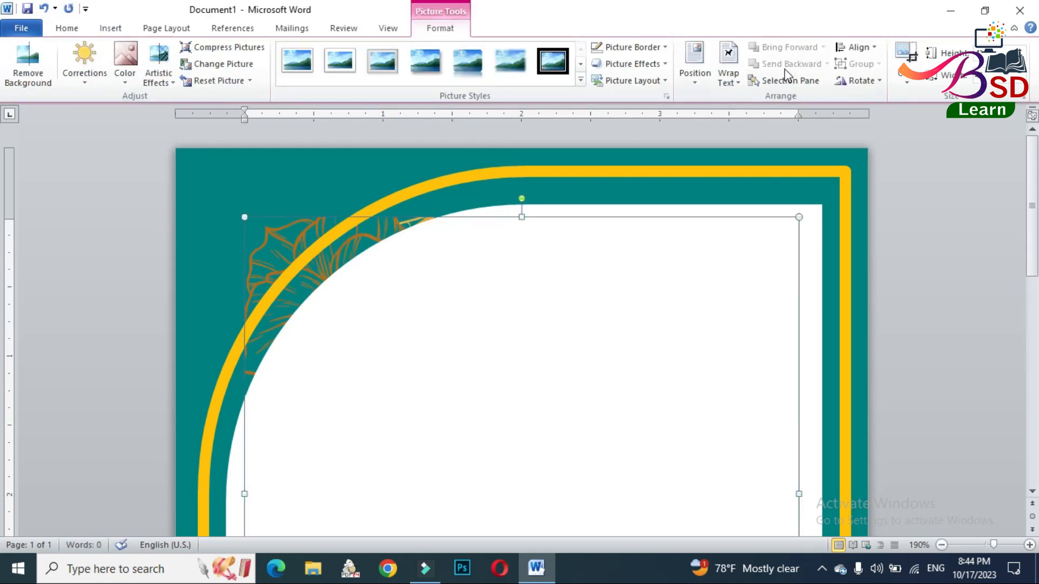
- Wrap the flower picture in front of text, shrink it and fit it into the page's upper-left corner
{"action": "left_click", "coordinate": [728, 67]}
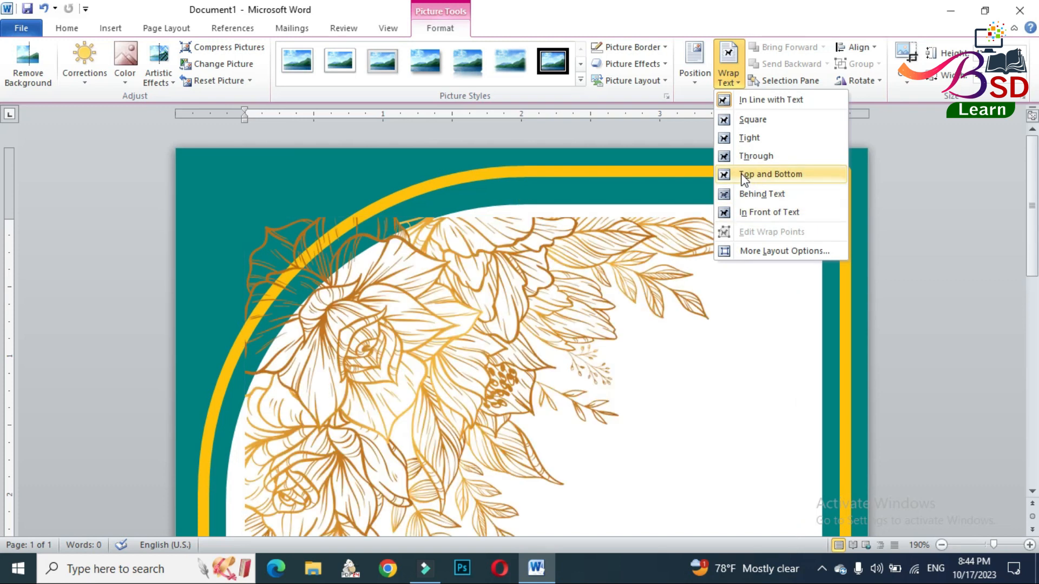
{"action": "left_click", "coordinate": [747, 212]}
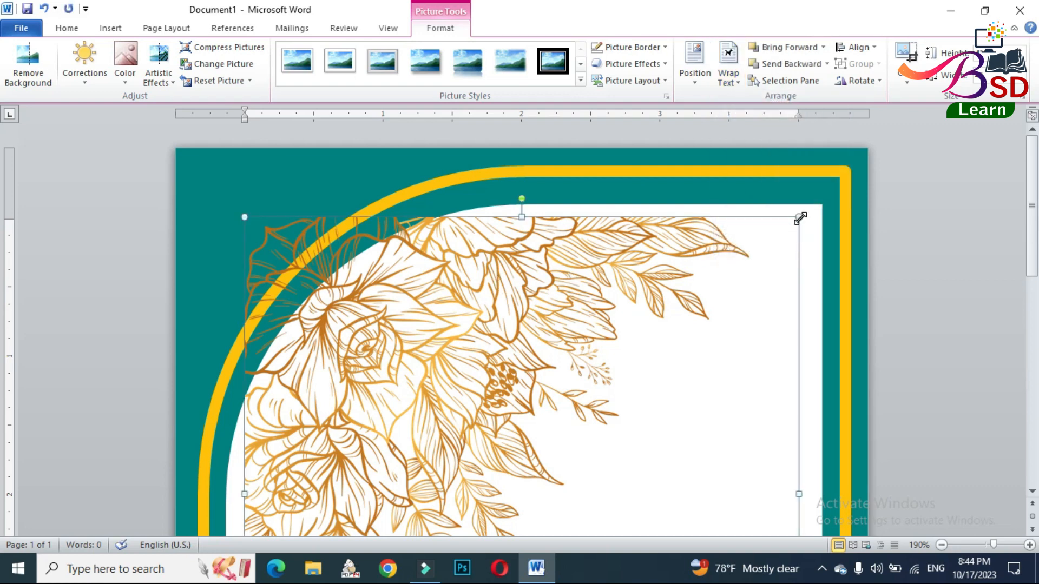
{"action": "left_click_drag", "start_coordinate": [801, 218], "coordinate": [323, 178]}
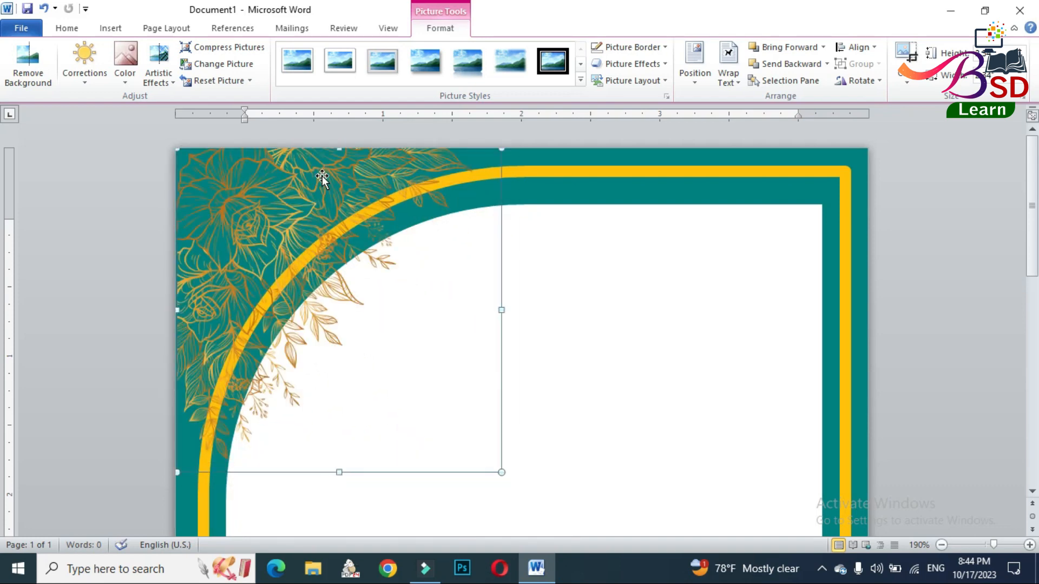
{"action": "left_click_drag", "start_coordinate": [500, 152], "coordinate": [440, 210]}
{"action": "left_click_drag", "start_coordinate": [300, 253], "coordinate": [299, 197]}
{"action": "left_click", "coordinate": [632, 318]}
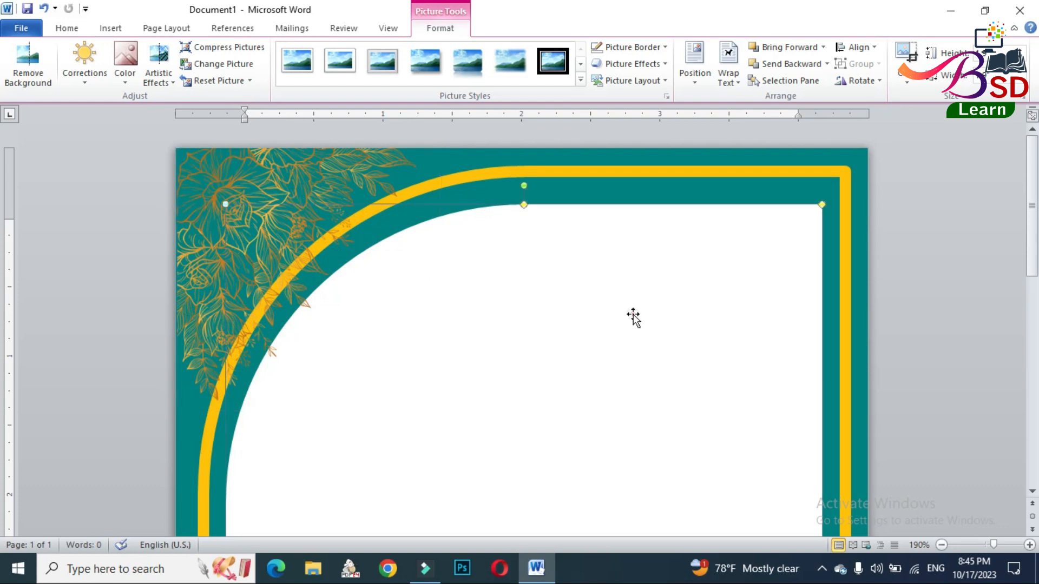
- Duplicate the corner flower picture and place the copy in the page's lower-right corner
{"action": "left_click", "coordinate": [299, 208]}
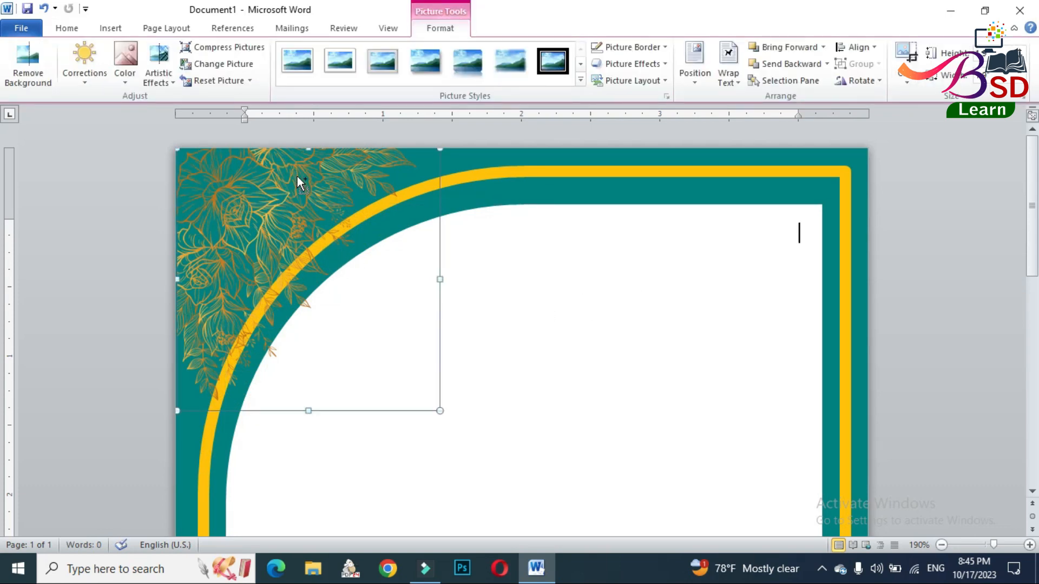
{"action": "key", "text": "ctrl+v"}
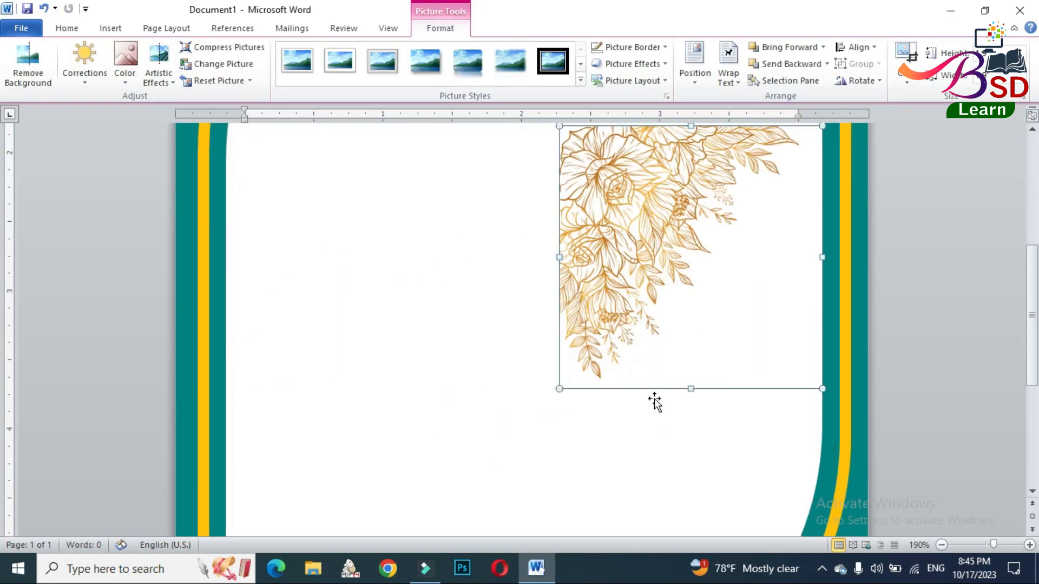
{"action": "scroll", "coordinate": [628, 332], "scroll_direction": "down", "scroll_amount": 4}
{"action": "scroll", "coordinate": [634, 319], "scroll_direction": "up", "scroll_amount": 2}
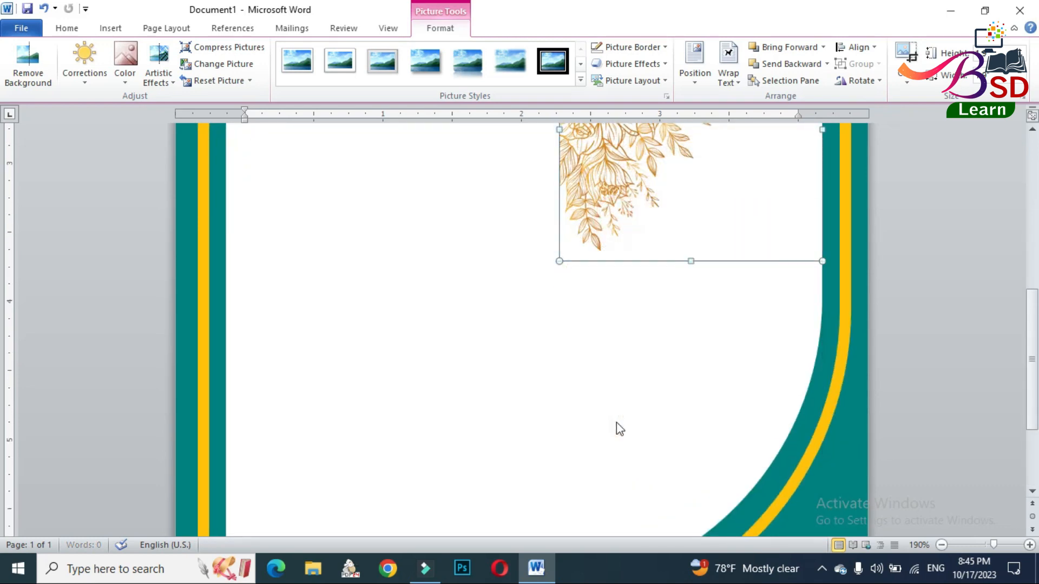
{"action": "scroll", "coordinate": [617, 427], "scroll_direction": "down", "scroll_amount": 2}
{"action": "left_click_drag", "start_coordinate": [600, 255], "coordinate": [599, 457]}
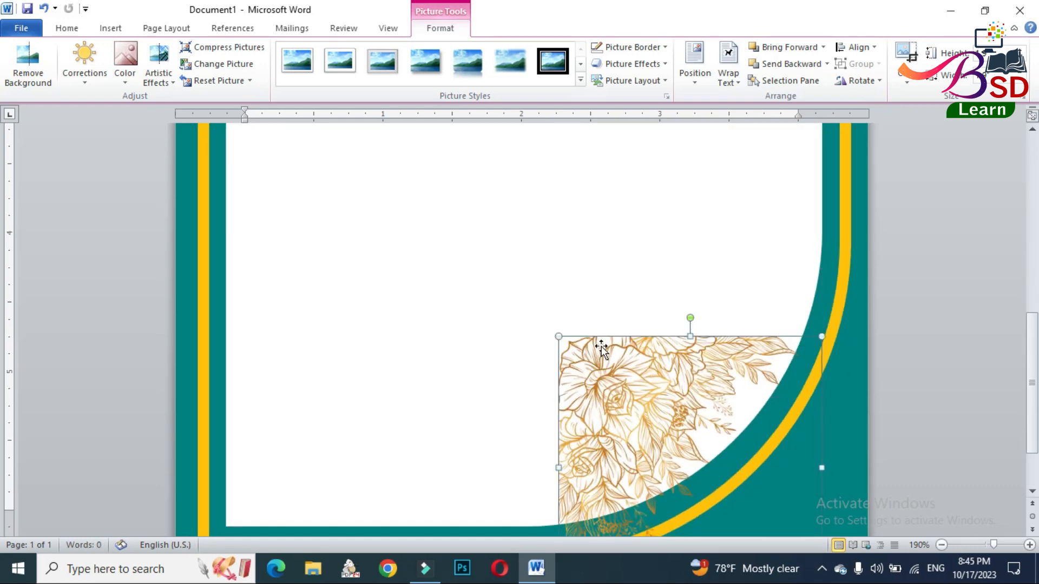
{"action": "scroll", "coordinate": [601, 347], "scroll_direction": "down", "scroll_amount": 1}
{"action": "left_click_drag", "start_coordinate": [635, 342], "coordinate": [678, 323]}
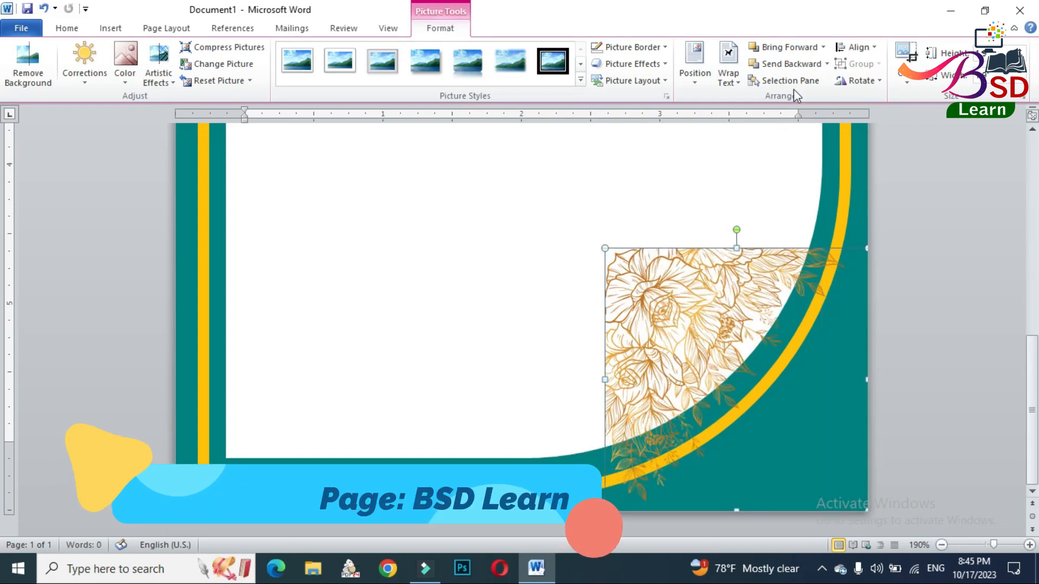
- Rotate the lower flower picture right 90° and flip it vertically so the flowers fill the page corner
{"action": "left_click", "coordinate": [857, 80]}
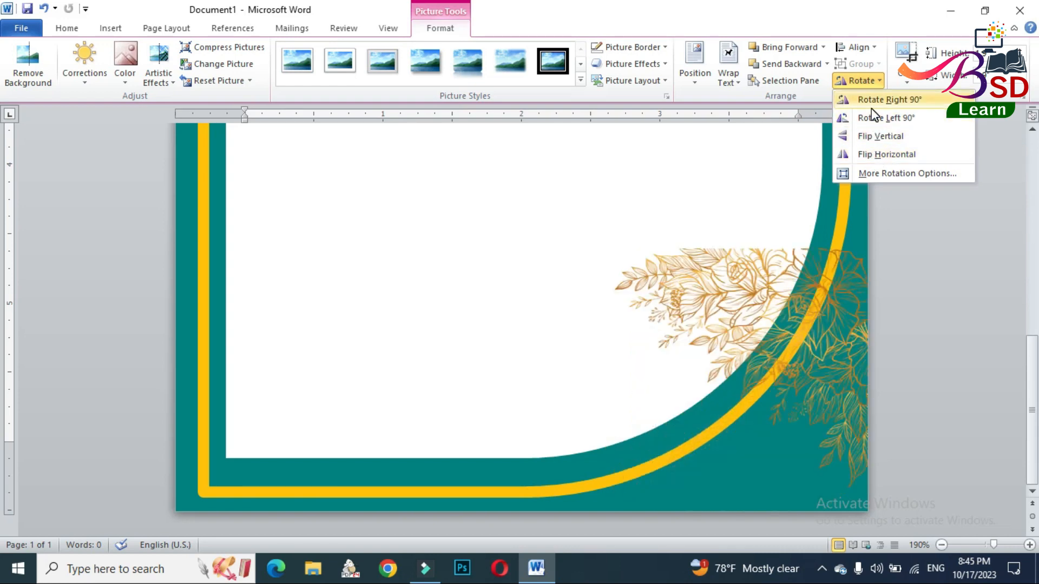
{"action": "left_click", "coordinate": [887, 100]}
{"action": "left_click", "coordinate": [859, 80]}
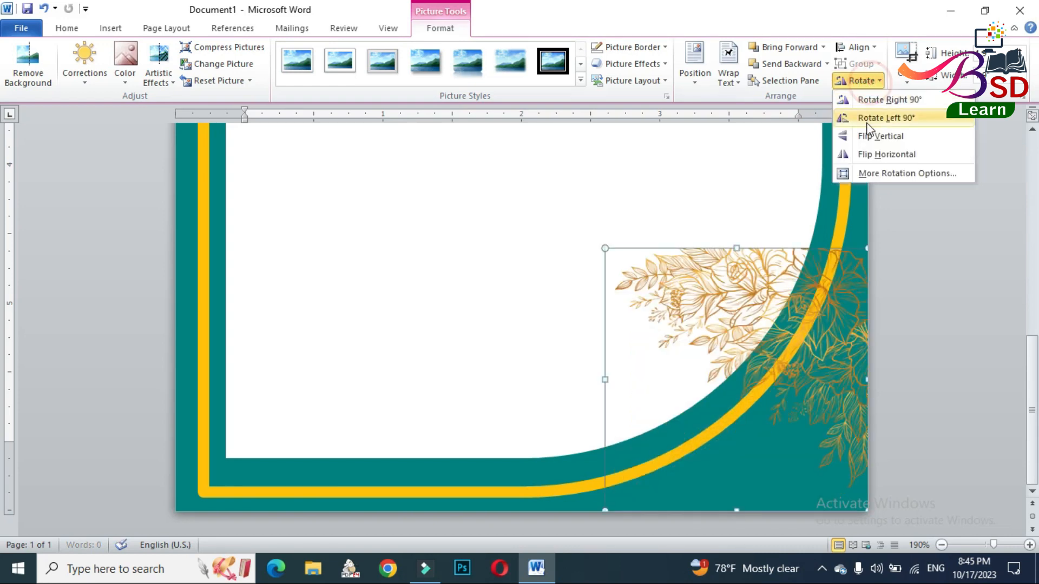
{"action": "left_click", "coordinate": [869, 137]}
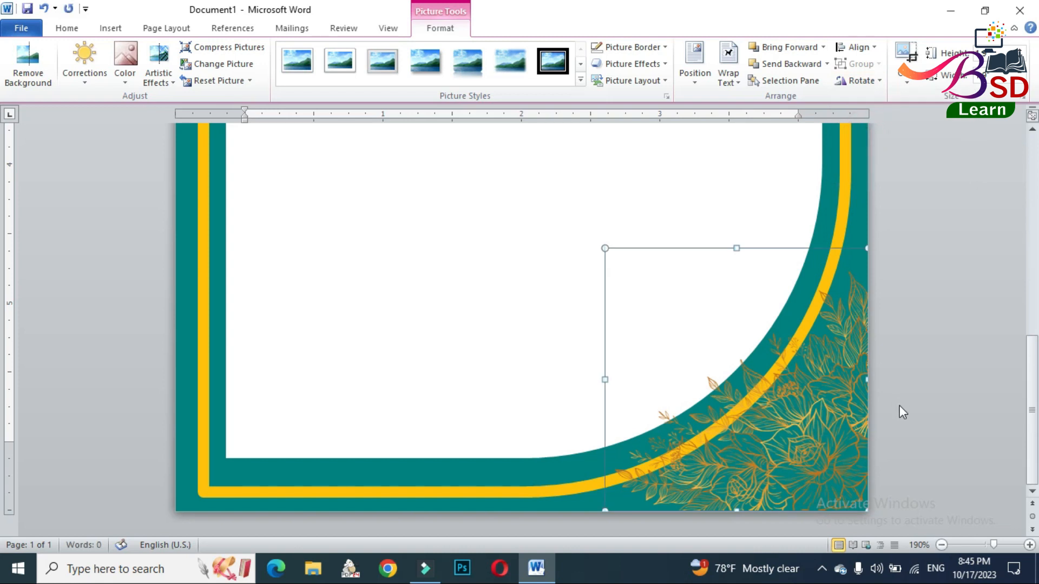
- Nudge the lower flower picture horizontally in fine increments until it lines up with the page's right edge
{"action": "key", "text": "ctrl+Left"}
{"action": "key", "text": "ctrl+Left"}
{"action": "key", "text": "ctrl+Left"}
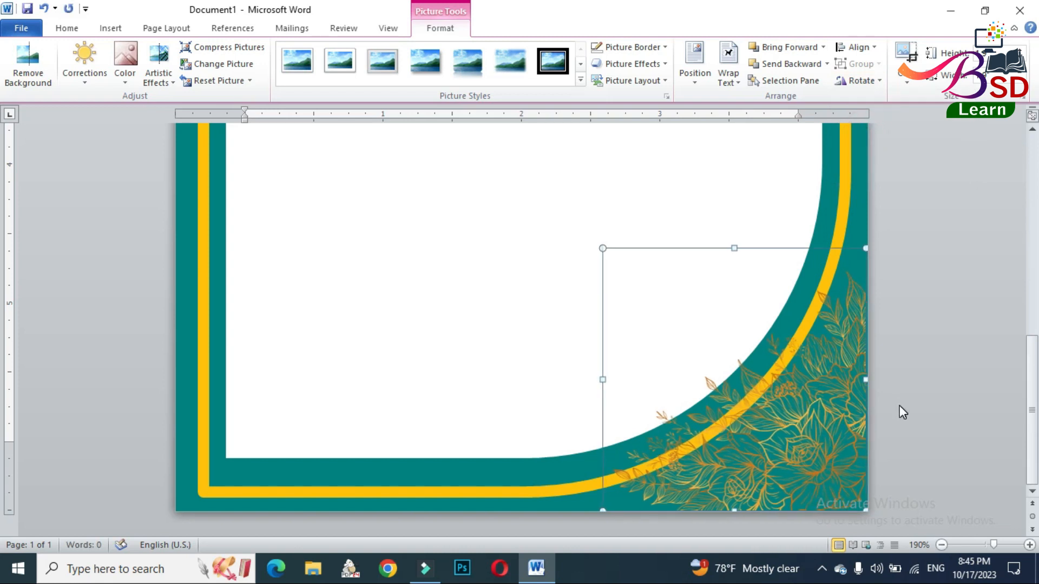
{"action": "key", "text": "ctrl+Right"}
{"action": "key", "text": "ctrl+Right"}
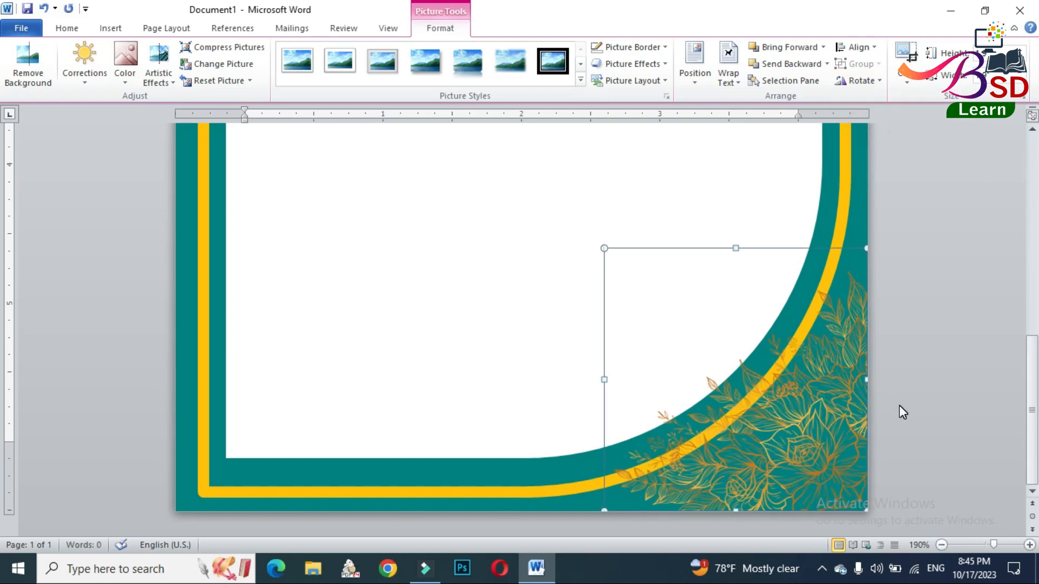
{"action": "left_click", "coordinate": [931, 355]}
- Insert tan-filled, blue-outlined WordArt at the top of the white panel reading "The Families of"
{"action": "scroll", "coordinate": [672, 350], "scroll_direction": "up", "scroll_amount": 4}
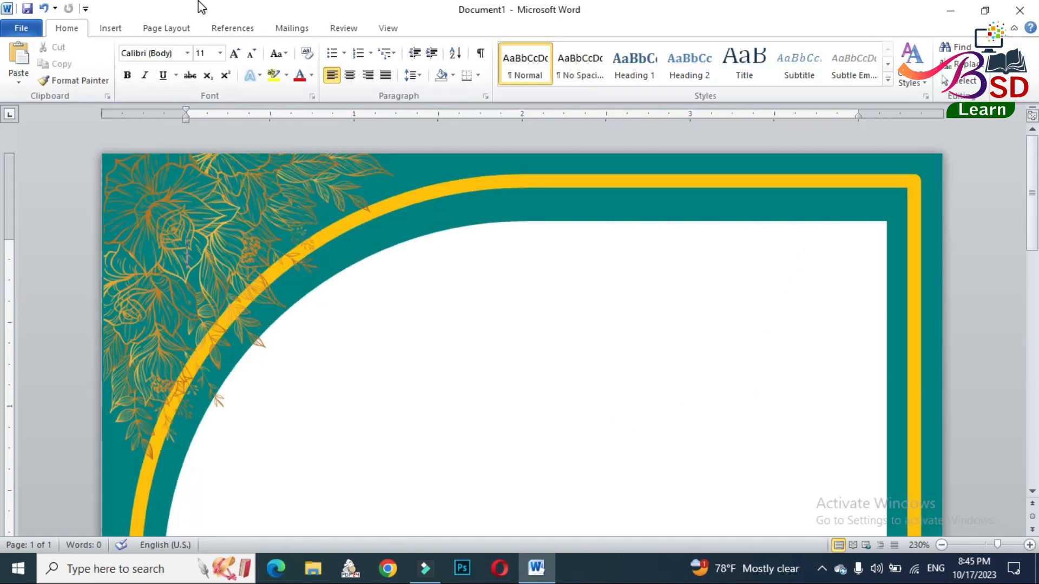
{"action": "left_click", "coordinate": [163, 28]}
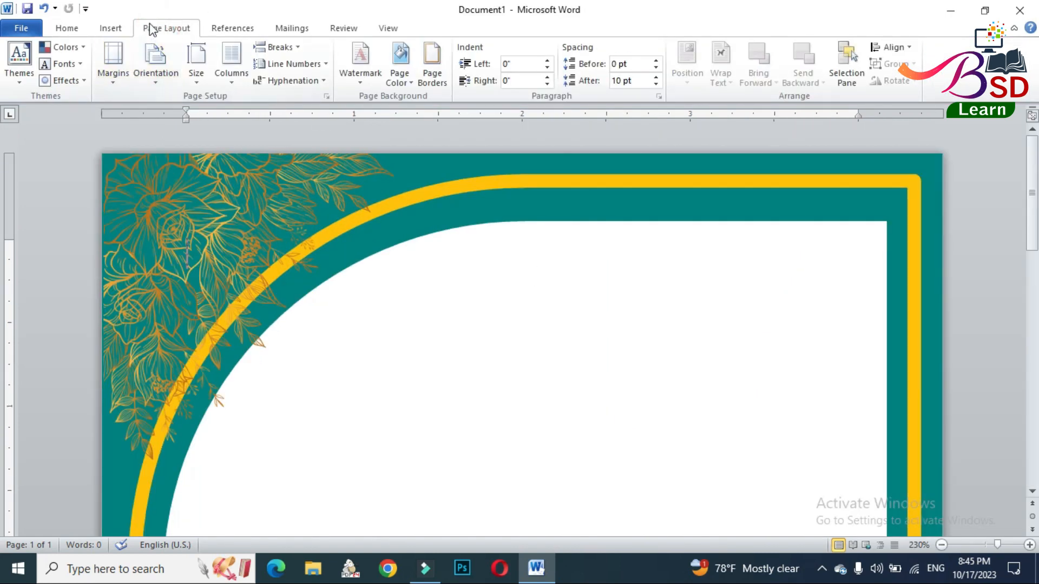
{"action": "left_click", "coordinate": [114, 27]}
{"action": "left_click", "coordinate": [717, 67]}
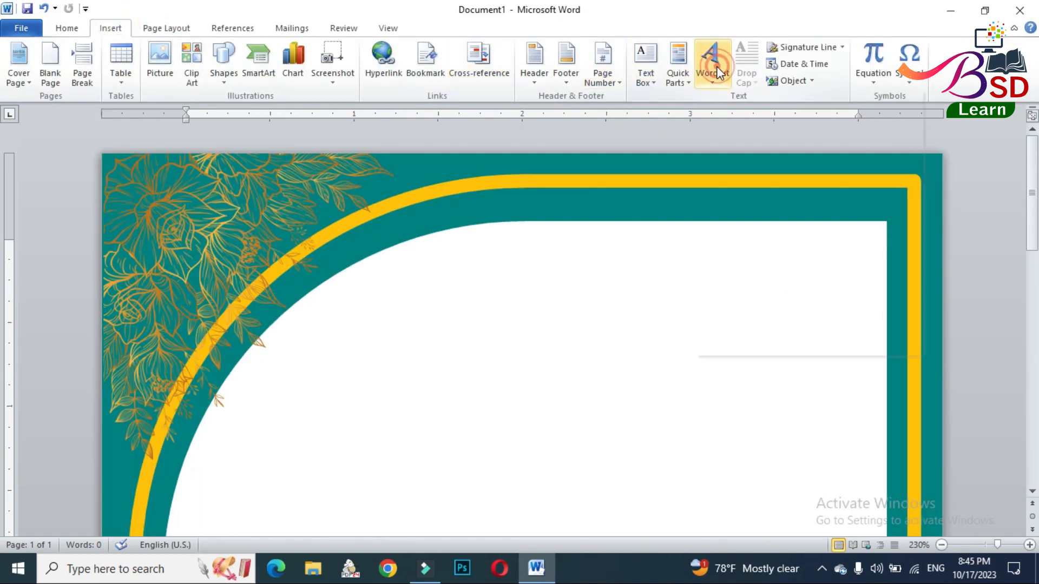
{"action": "left_click", "coordinate": [706, 115]}
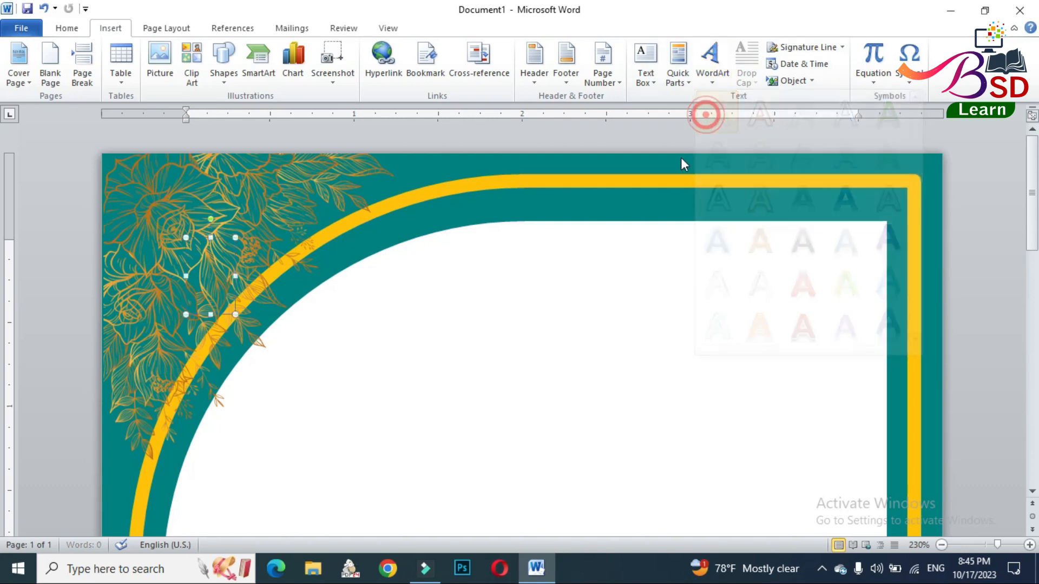
{"action": "left_click_drag", "start_coordinate": [408, 238], "coordinate": [565, 233]}
{"action": "left_click_drag", "start_coordinate": [363, 283], "coordinate": [806, 287]}
{"action": "type", "text": "The "}
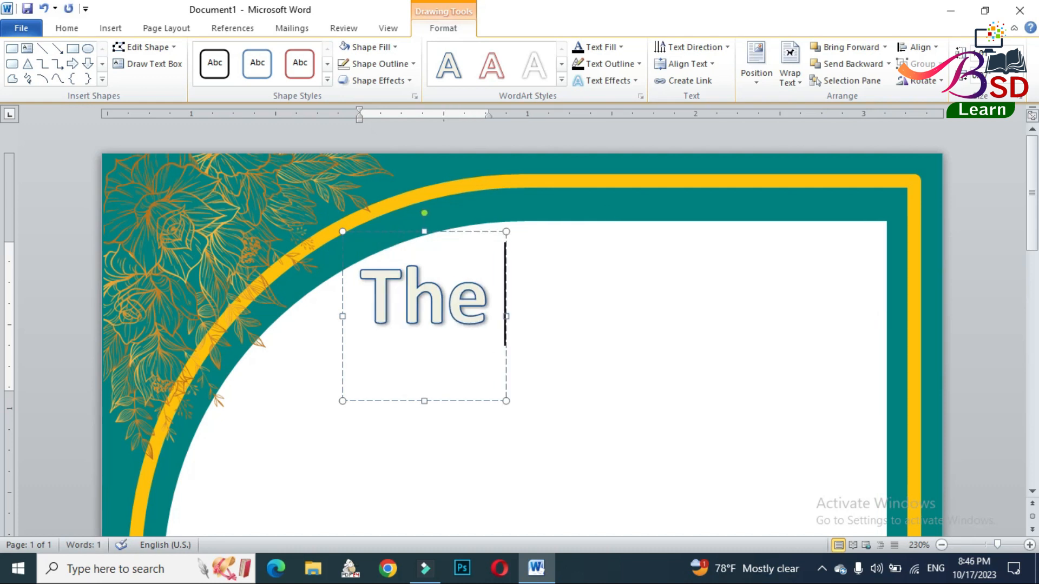
{"action": "type", "text": "Families of"}
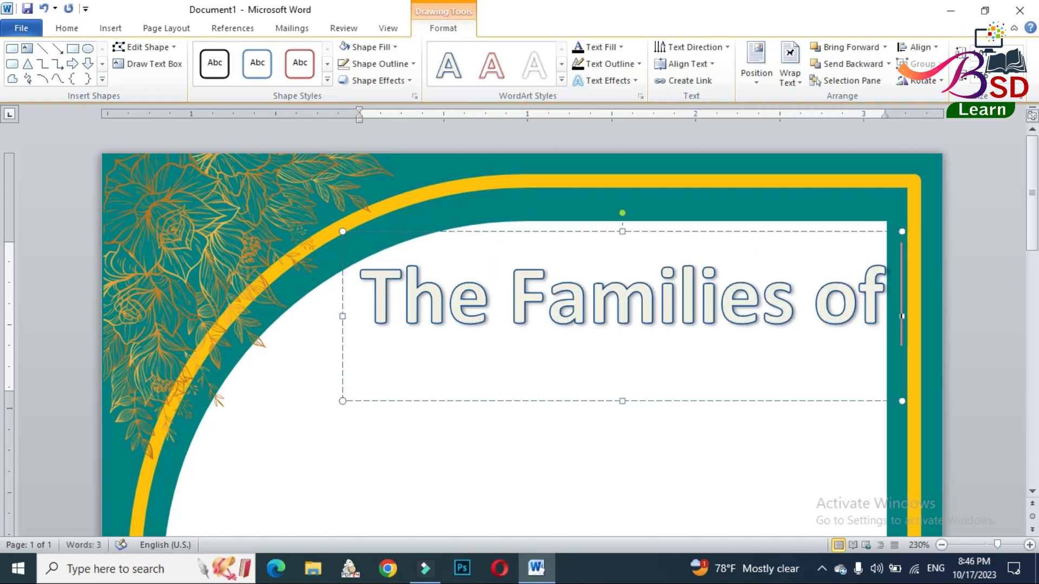
{"action": "left_click", "coordinate": [676, 224]}
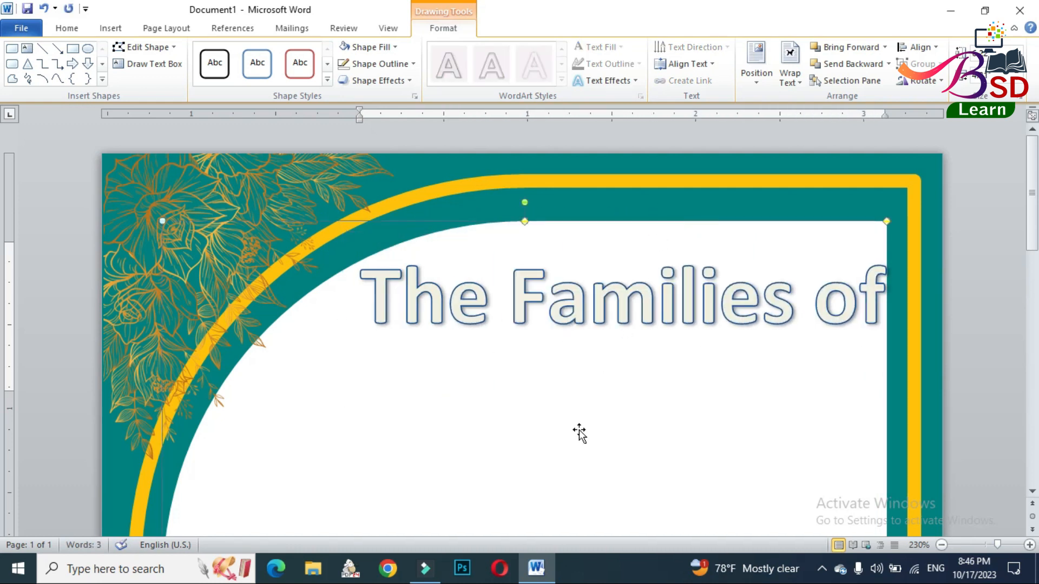
{"action": "left_click", "coordinate": [67, 27]}
{"action": "left_click", "coordinate": [150, 55]}
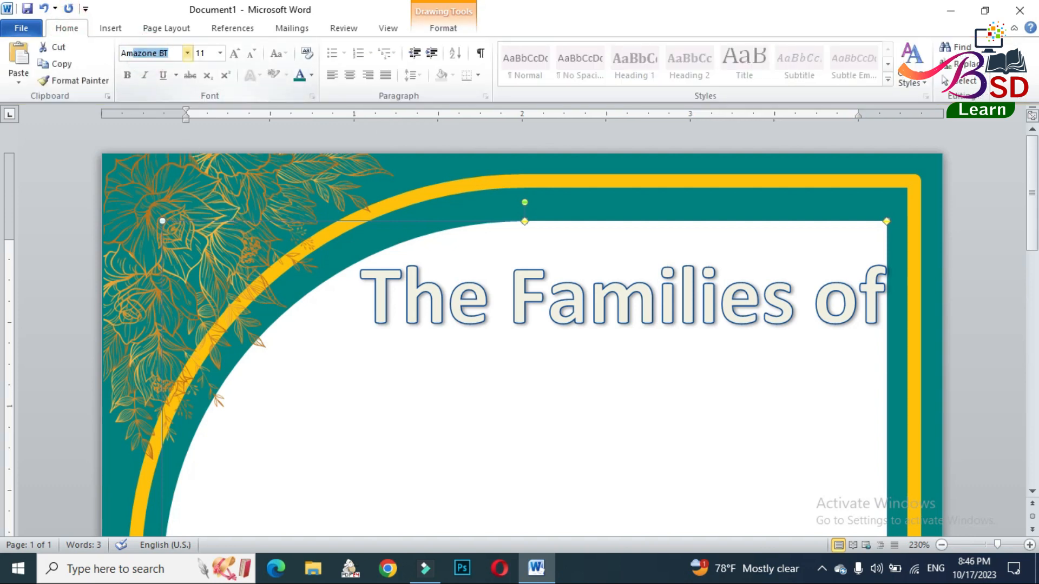
{"action": "type", "text": "Ama"}
{"action": "key", "text": "Return"}
- Set the WordArt heading's font to Amazone BT
{"action": "left_click", "coordinate": [444, 292]}
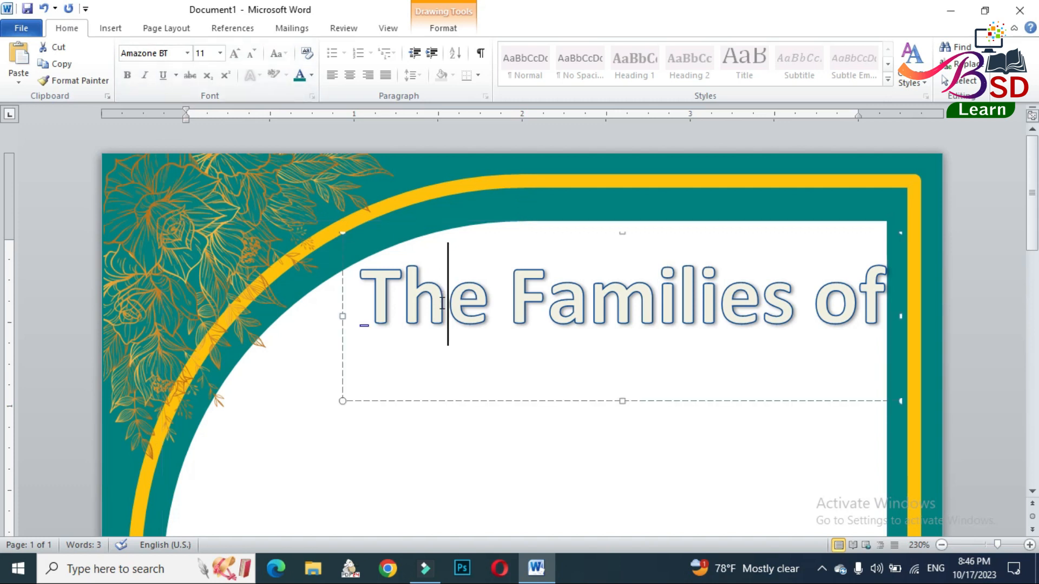
{"action": "left_click", "coordinate": [469, 231]}
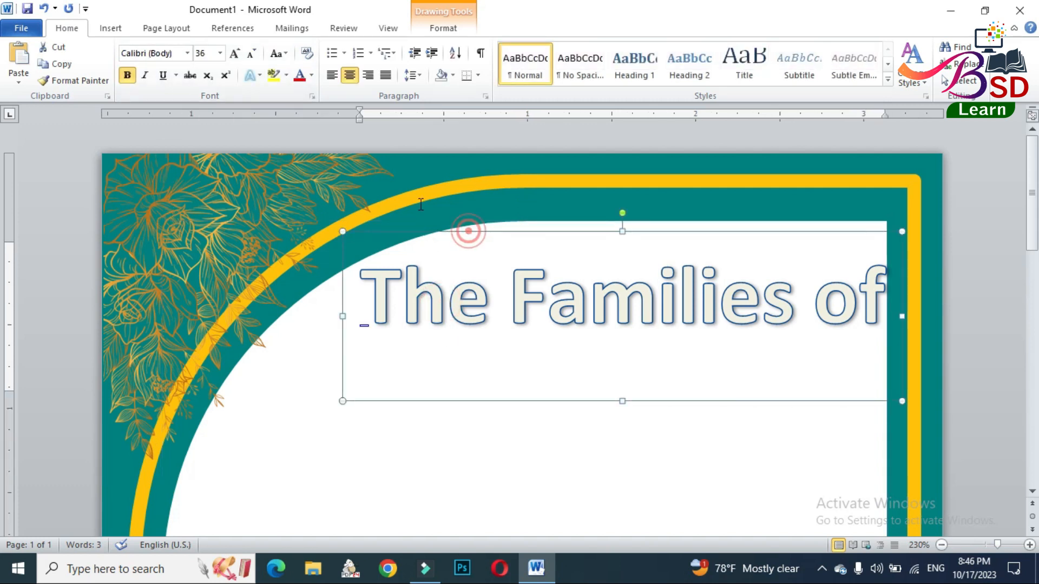
{"action": "left_click", "coordinate": [151, 52]}
{"action": "type", "text": "Amazone BT"}
{"action": "key", "text": "Return"}
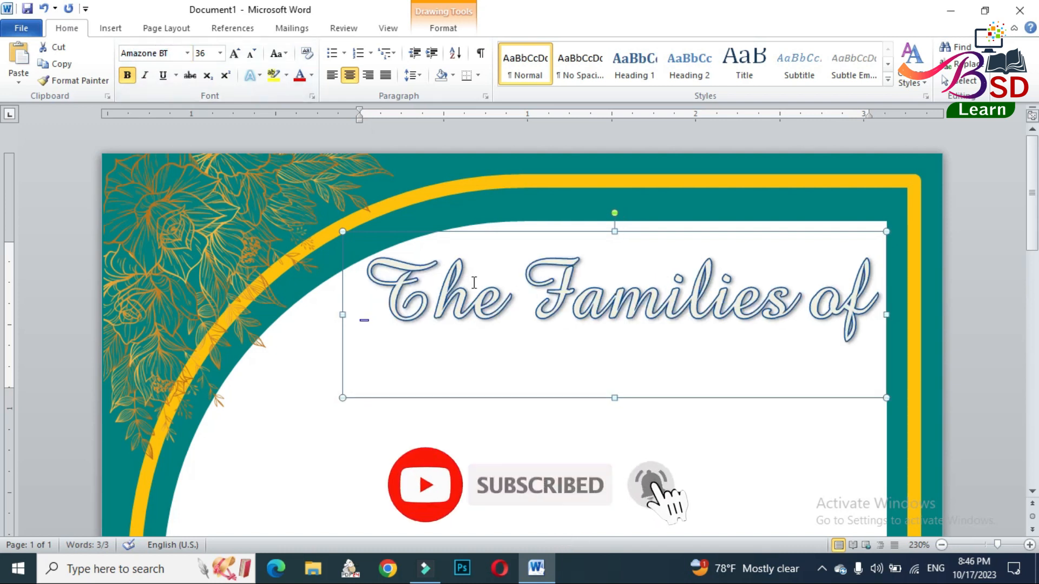
- Replace the capital F in the heading with a lowercase f so it reads "The families of"
{"action": "left_click", "coordinate": [573, 290]}
{"action": "key", "text": "BackSpace"}
{"action": "type", "text": "f"}
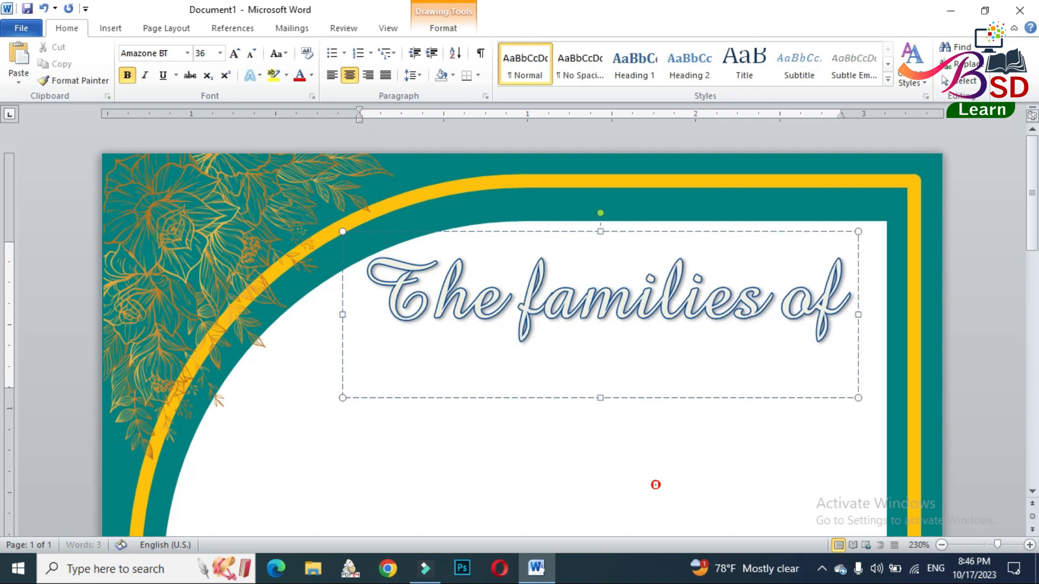
- Reduce the heading's font size to 26 and shorten its text box from the bottom edge
{"action": "left_click", "coordinate": [590, 232]}
{"action": "left_click", "coordinate": [252, 53]}
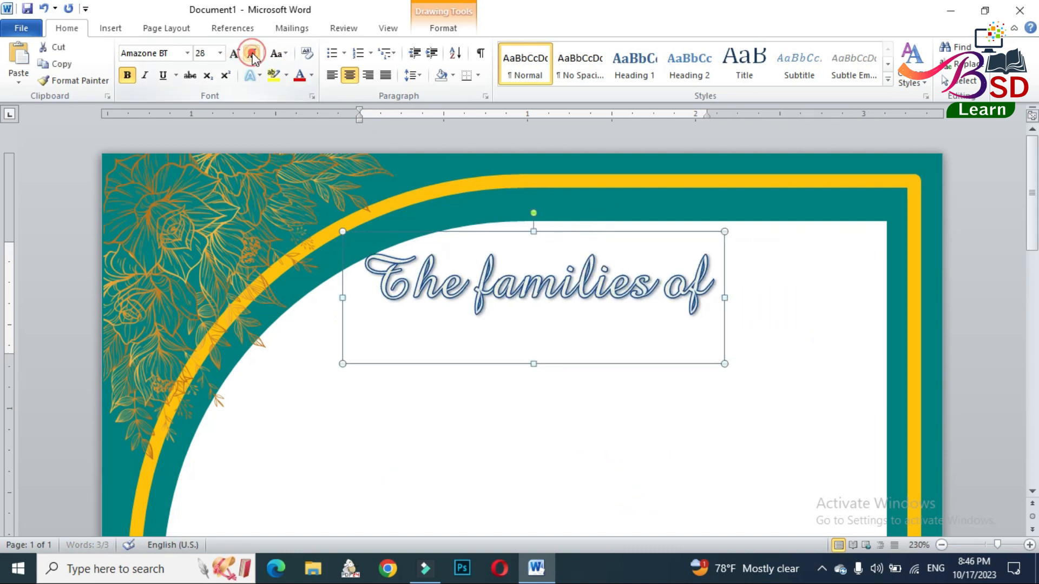
{"action": "left_click_drag", "start_coordinate": [533, 364], "coordinate": [534, 342]}
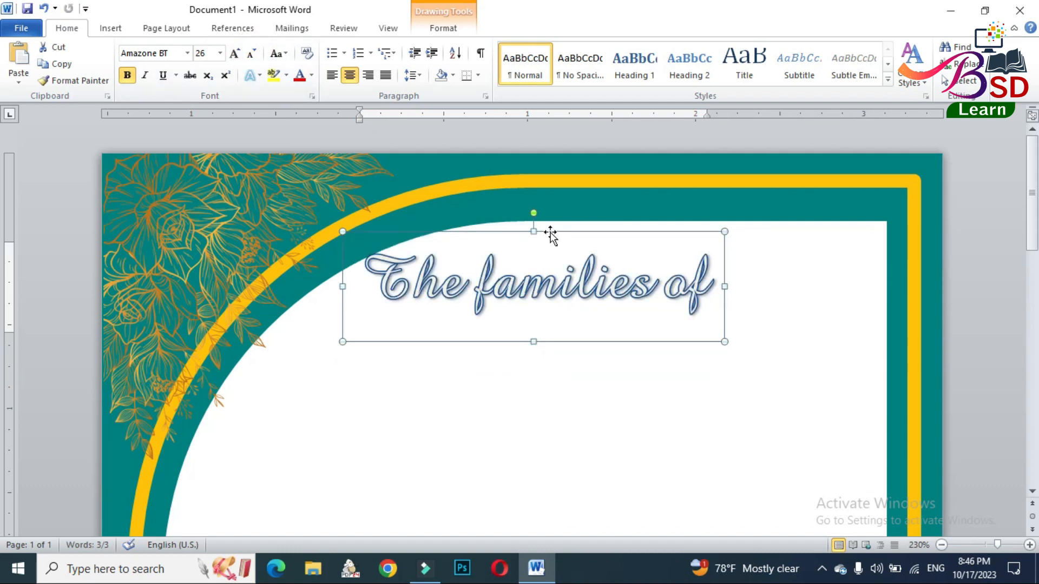
- Shift the "The families of" heading to the right on the white panel and remove its text outline and shadow
{"action": "left_click_drag", "start_coordinate": [550, 236], "coordinate": [632, 236]}
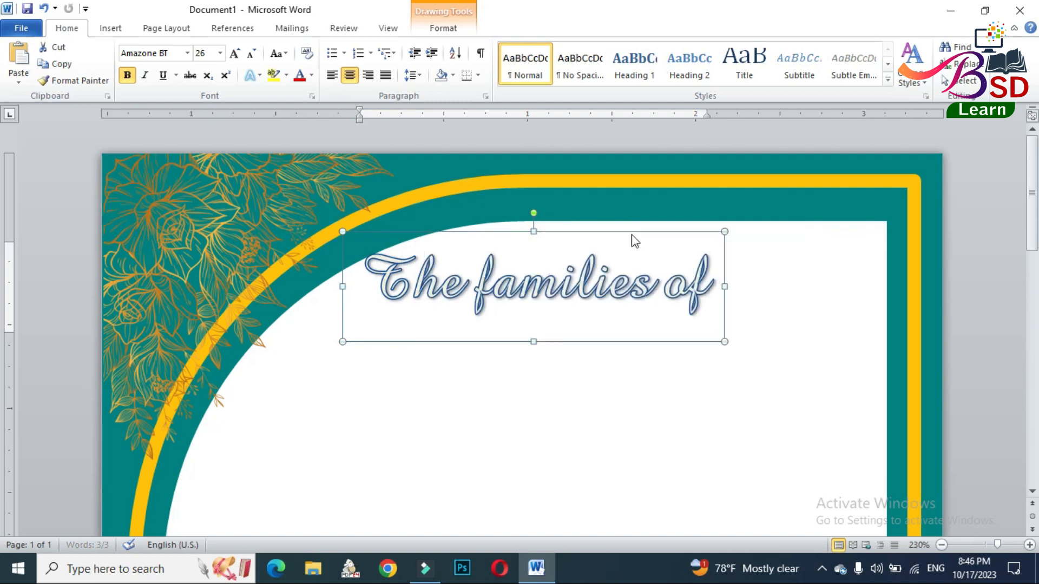
{"action": "left_click", "coordinate": [442, 28]}
{"action": "left_click", "coordinate": [622, 63]}
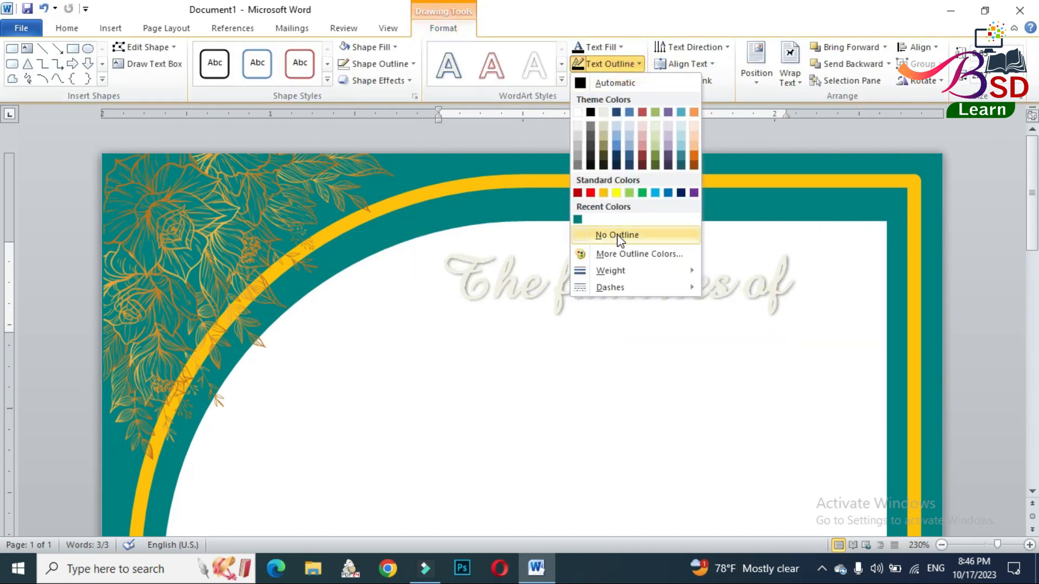
{"action": "left_click", "coordinate": [617, 234]}
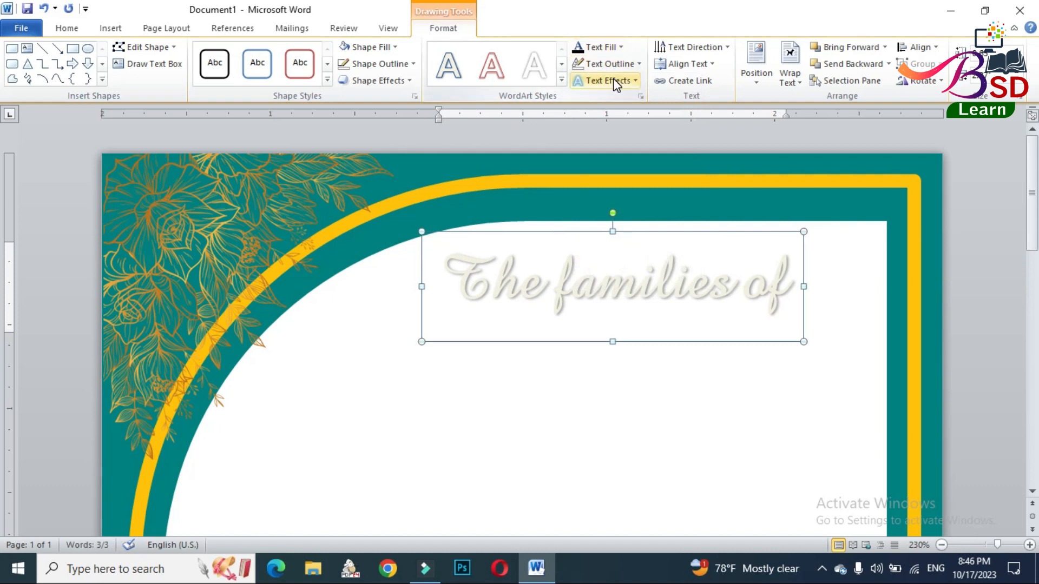
{"action": "left_click", "coordinate": [616, 81]}
{"action": "mouse_move", "coordinate": [629, 118]}
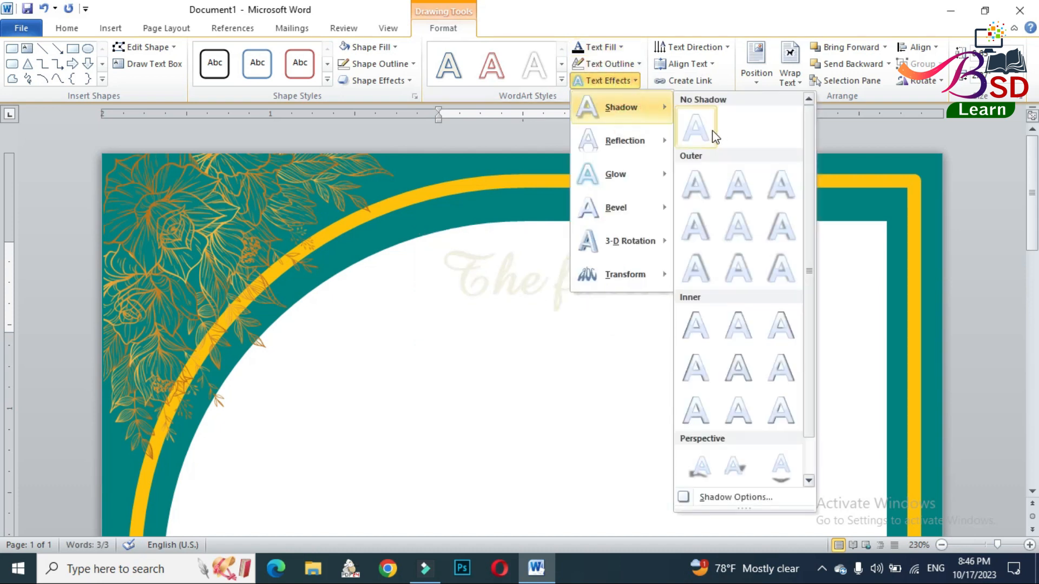
{"action": "left_click", "coordinate": [712, 130]}
- Fill the heading text with standard Red and turn off its bold formatting
{"action": "left_click", "coordinate": [620, 49]}
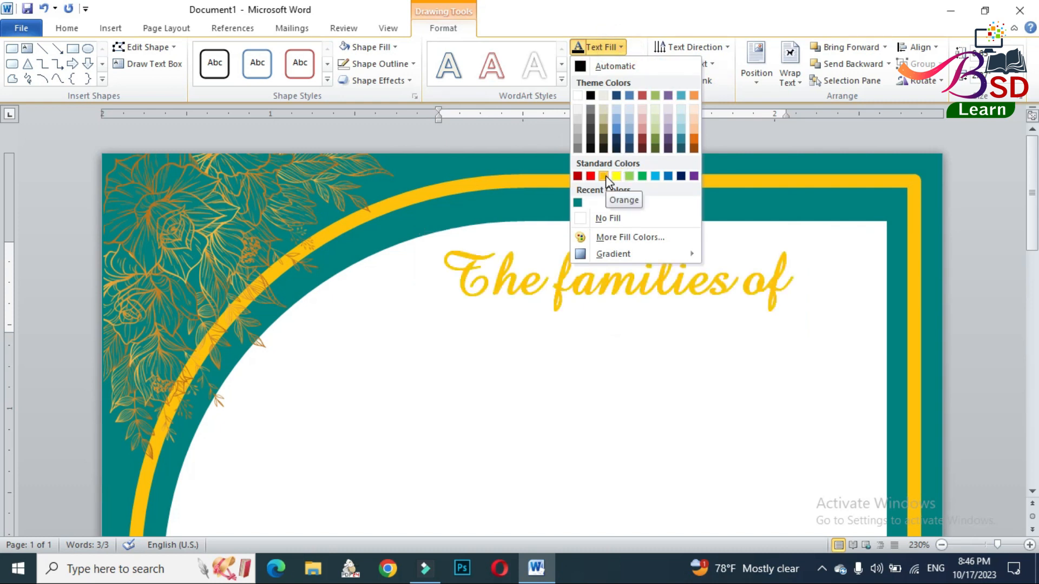
{"action": "left_click", "coordinate": [591, 177]}
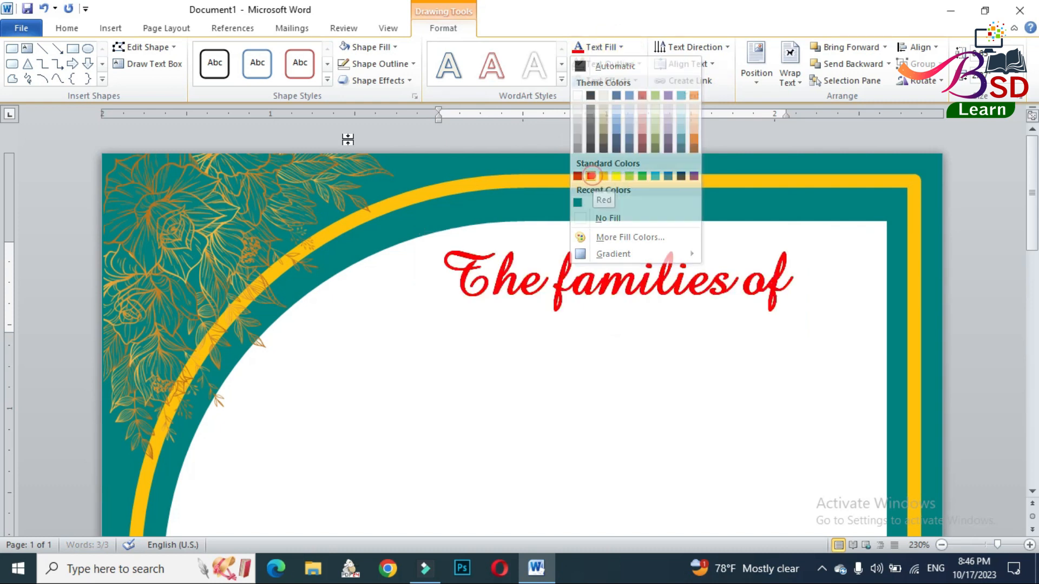
{"action": "left_click", "coordinate": [67, 28]}
{"action": "left_click", "coordinate": [128, 76]}
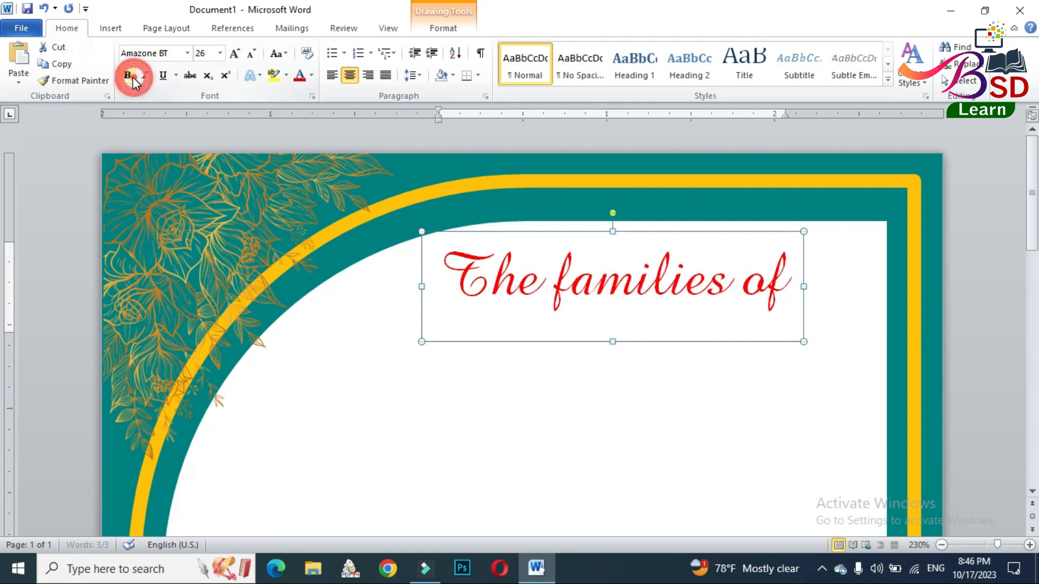
- Reduce the heading's font size to 20, then shorten its text box from the bottom edge and shift it further right
{"action": "left_click", "coordinate": [252, 56]}
{"action": "left_click", "coordinate": [252, 56]}
{"action": "left_click", "coordinate": [252, 56]}
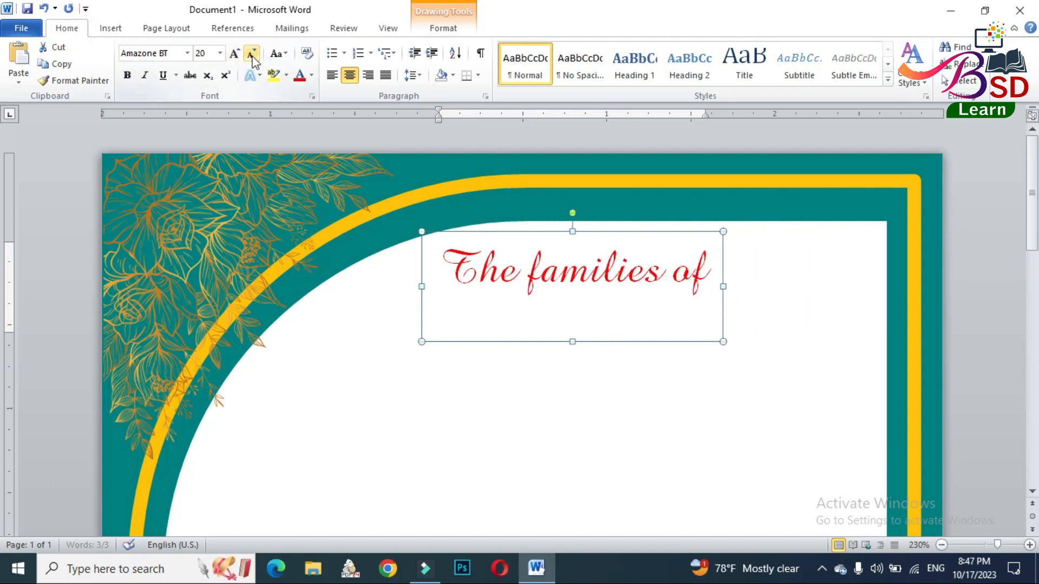
{"action": "left_click_drag", "start_coordinate": [572, 341], "coordinate": [573, 313]}
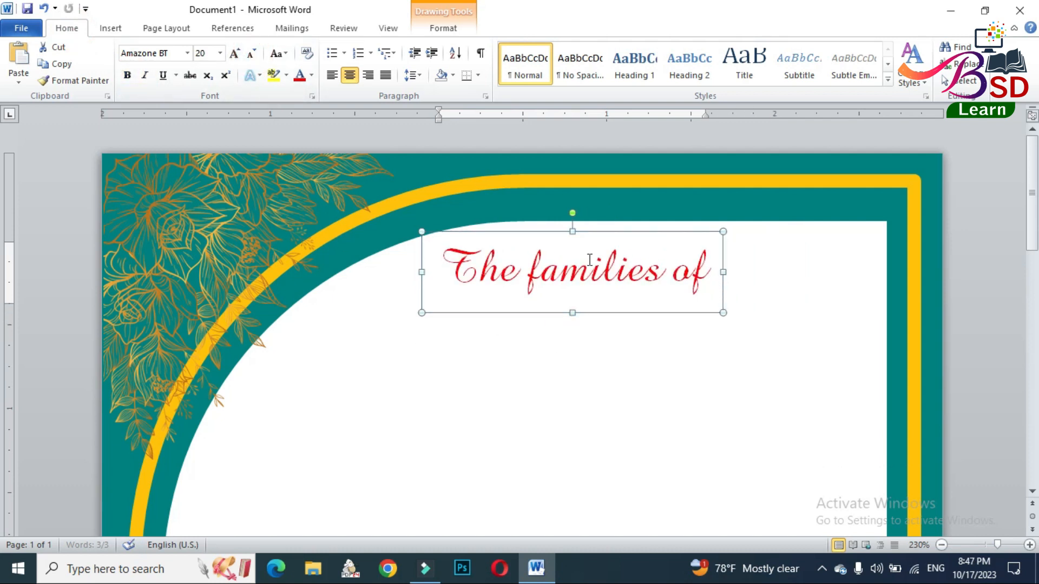
{"action": "left_click_drag", "start_coordinate": [595, 237], "coordinate": [644, 237]}
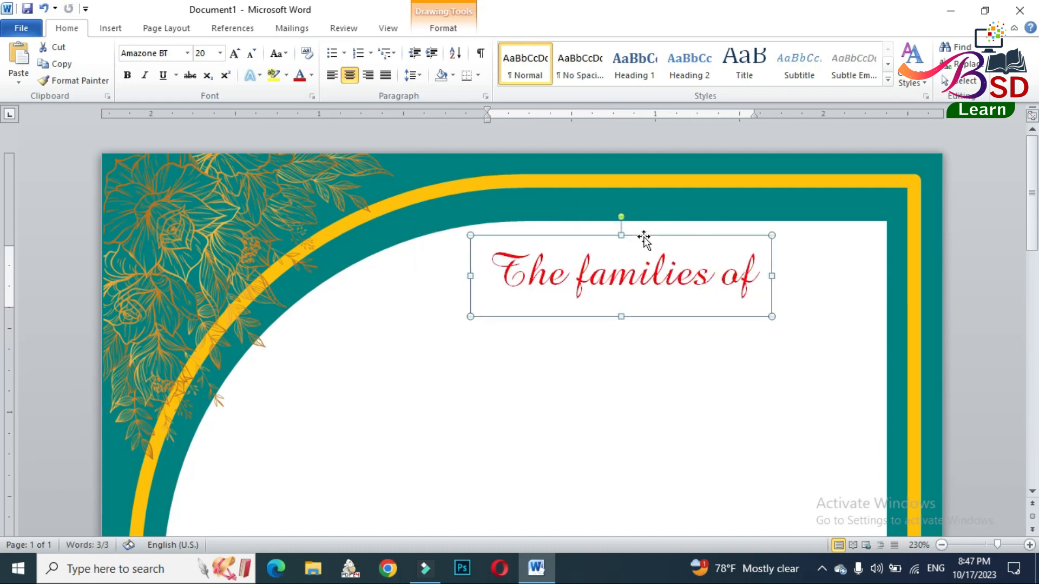
- Duplicate the heading text box and place the copy below the original on the left side of the white panel
{"action": "left_click", "coordinate": [585, 314]}
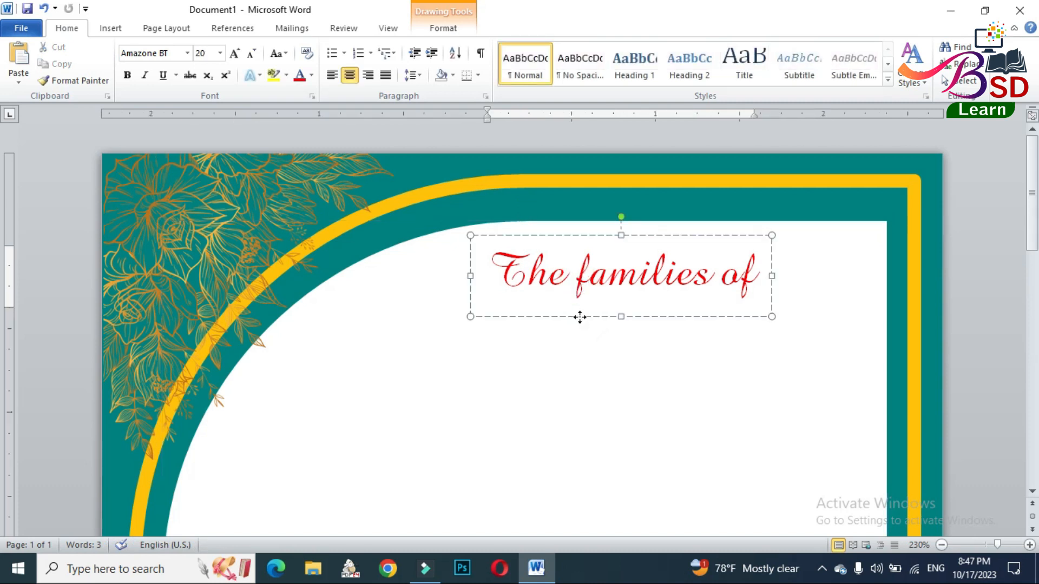
{"action": "left_click", "coordinate": [581, 318]}
{"action": "right_click", "coordinate": [581, 318]}
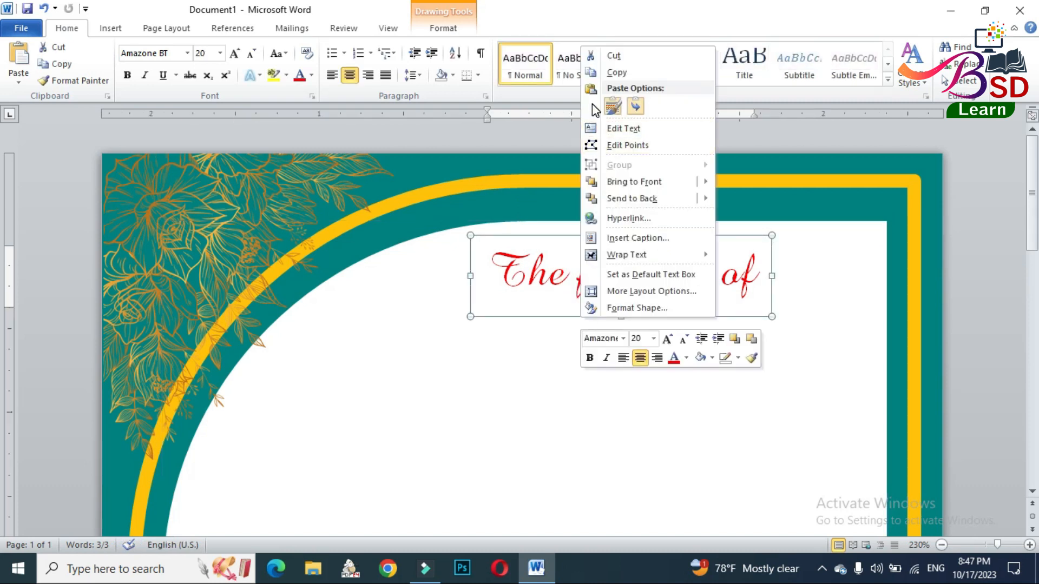
{"action": "left_click", "coordinate": [616, 72]}
{"action": "key", "text": "ctrl+v"}
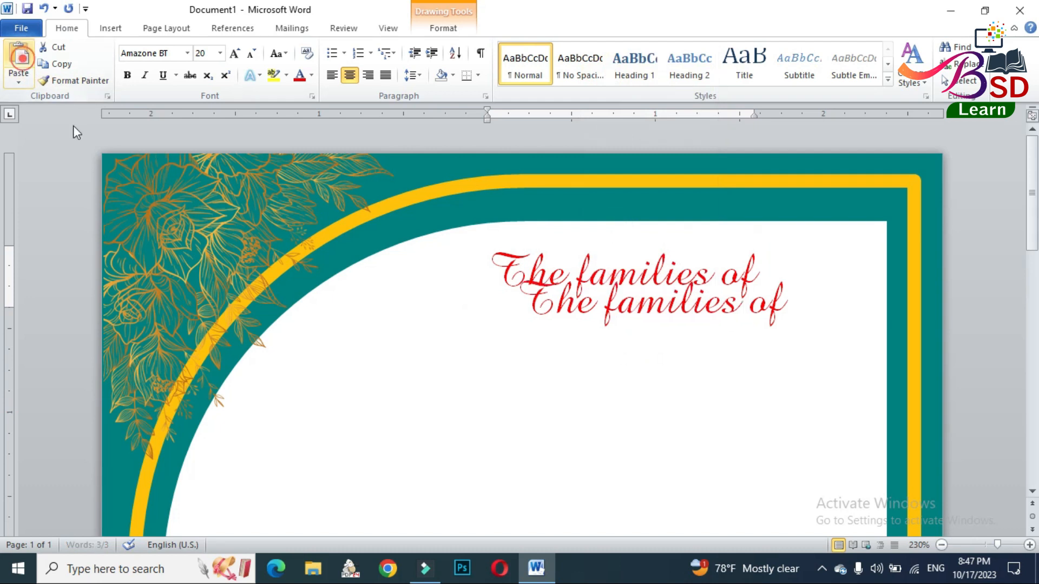
{"action": "left_click_drag", "start_coordinate": [622, 349], "coordinate": [377, 430]}
- Replace the copied text with the first couple's names on two lines and set its font to Arial Narrow
{"action": "left_click_drag", "start_coordinate": [321, 380], "coordinate": [528, 398]}
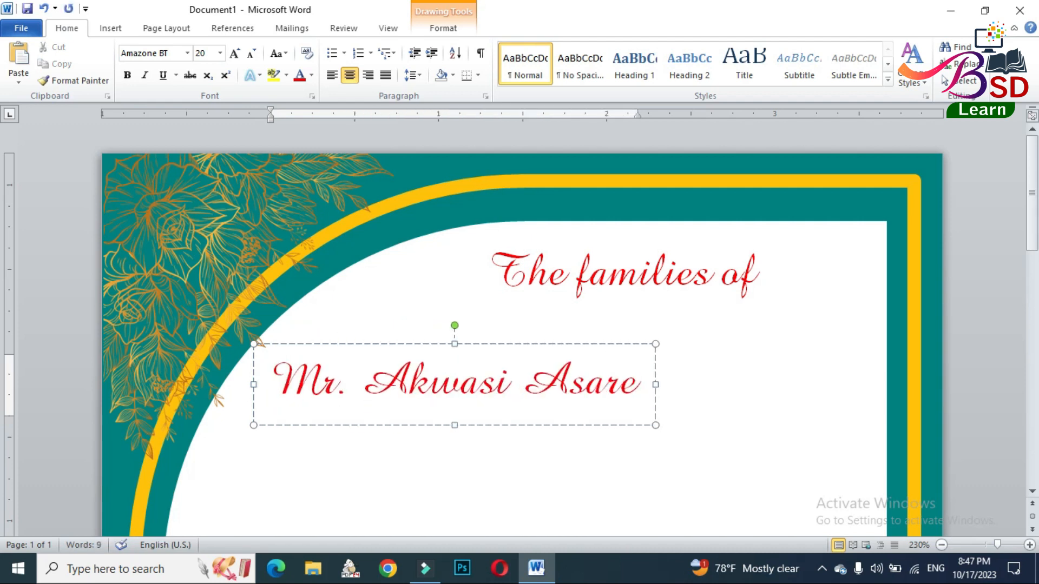
{"action": "left_click", "coordinate": [490, 344]}
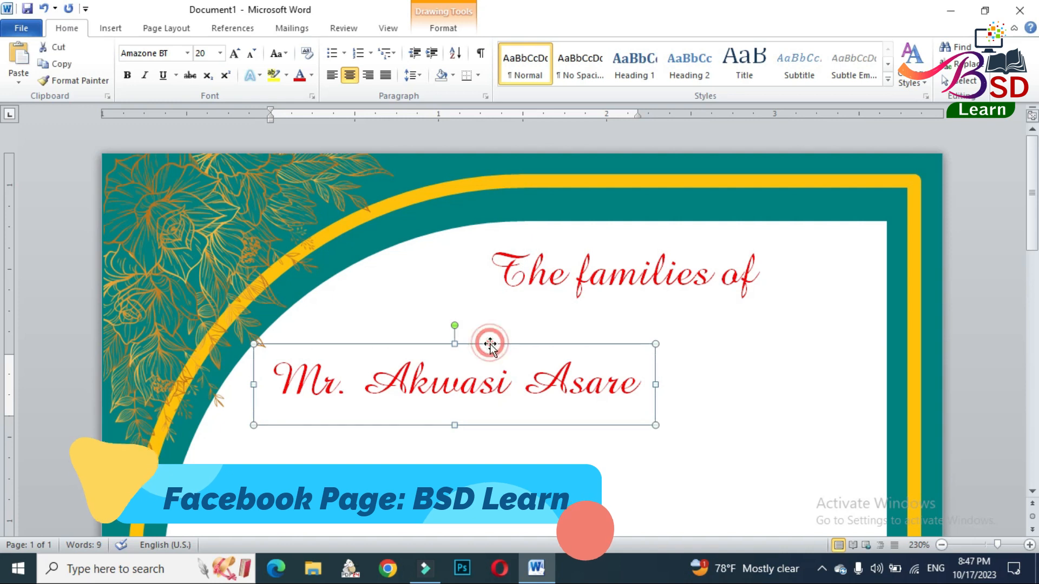
{"action": "left_click", "coordinate": [167, 54]}
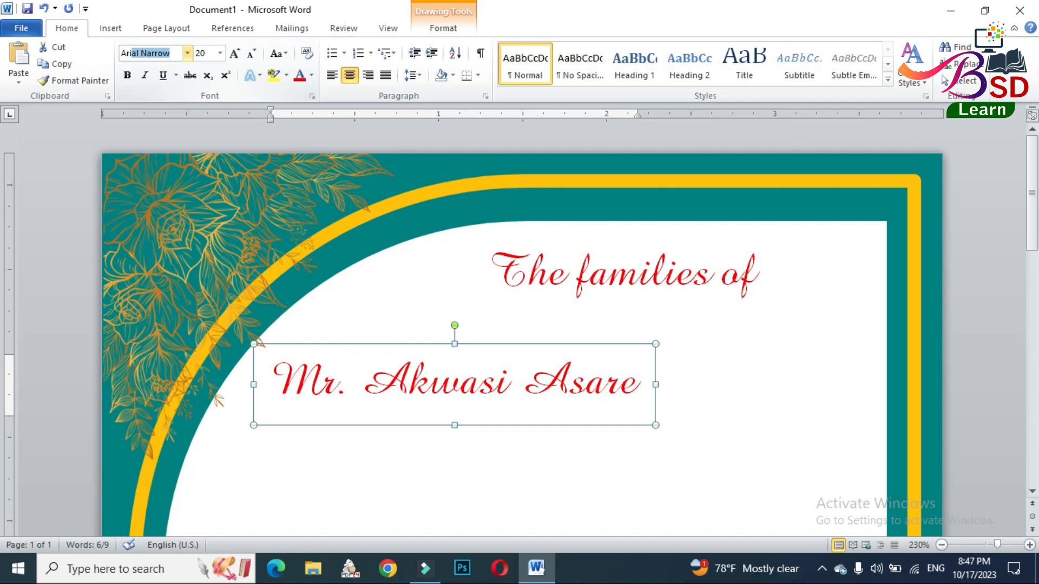
{"action": "key", "text": "Return"}
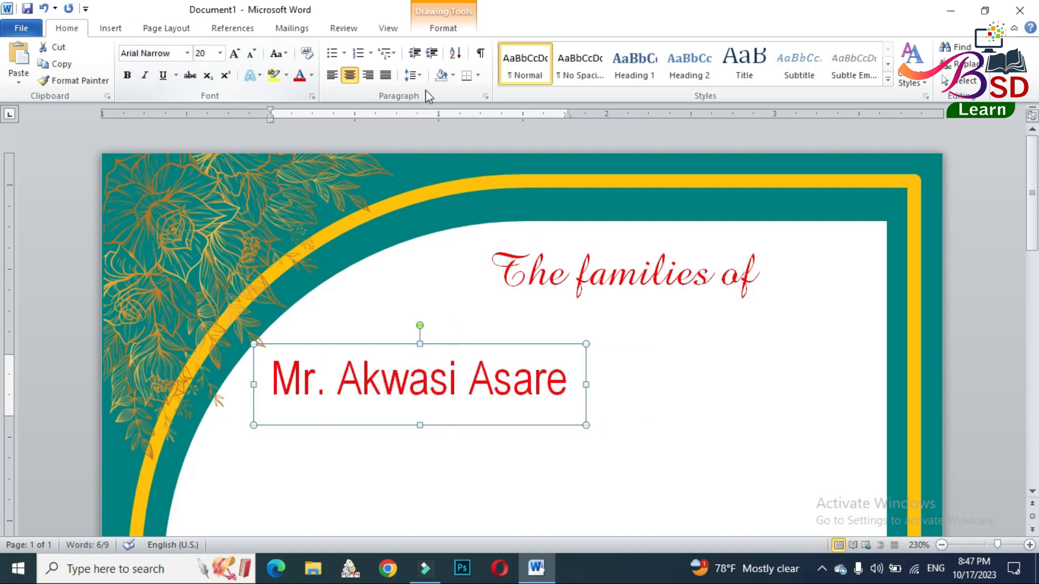
- Tighten the spacing between the two name lines and enlarge their text box downward and slightly to the right
{"action": "left_click", "coordinate": [421, 75]}
{"action": "left_click", "coordinate": [460, 245]}
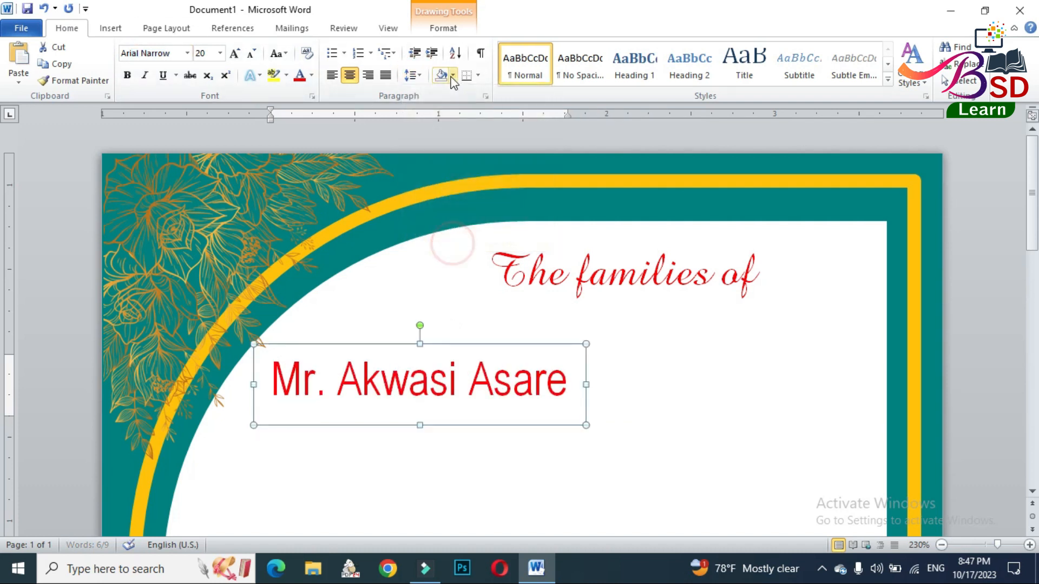
{"action": "left_click", "coordinate": [421, 73]}
{"action": "left_click", "coordinate": [441, 96]}
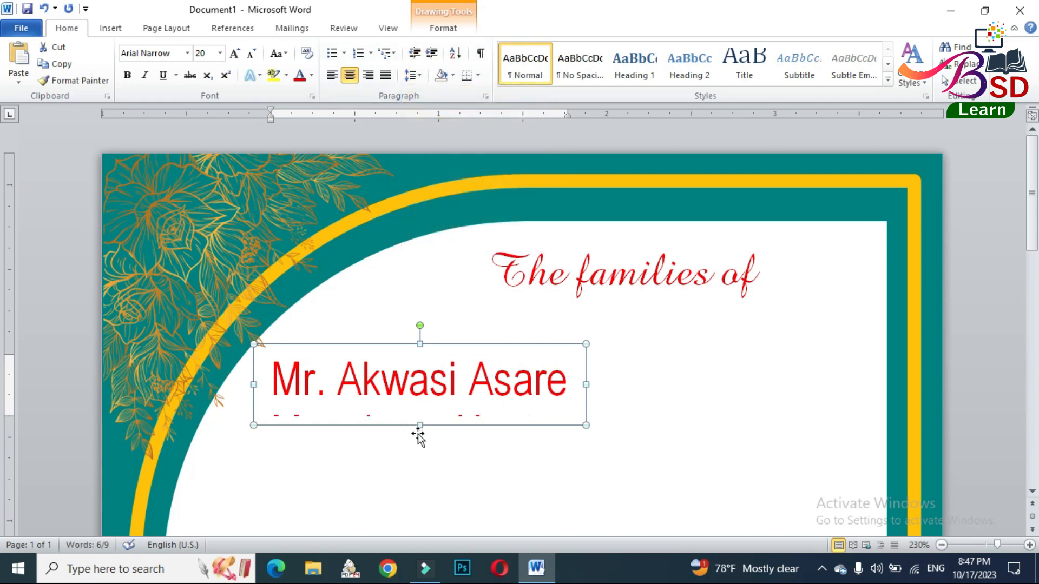
{"action": "left_click_drag", "start_coordinate": [420, 426], "coordinate": [422, 460]}
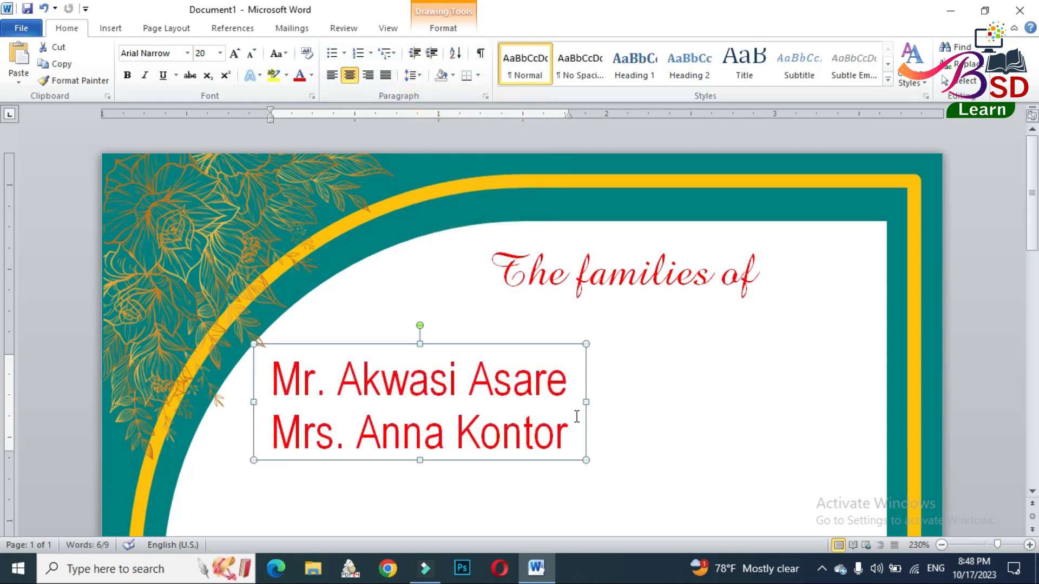
{"action": "left_click_drag", "start_coordinate": [586, 405], "coordinate": [595, 402]}
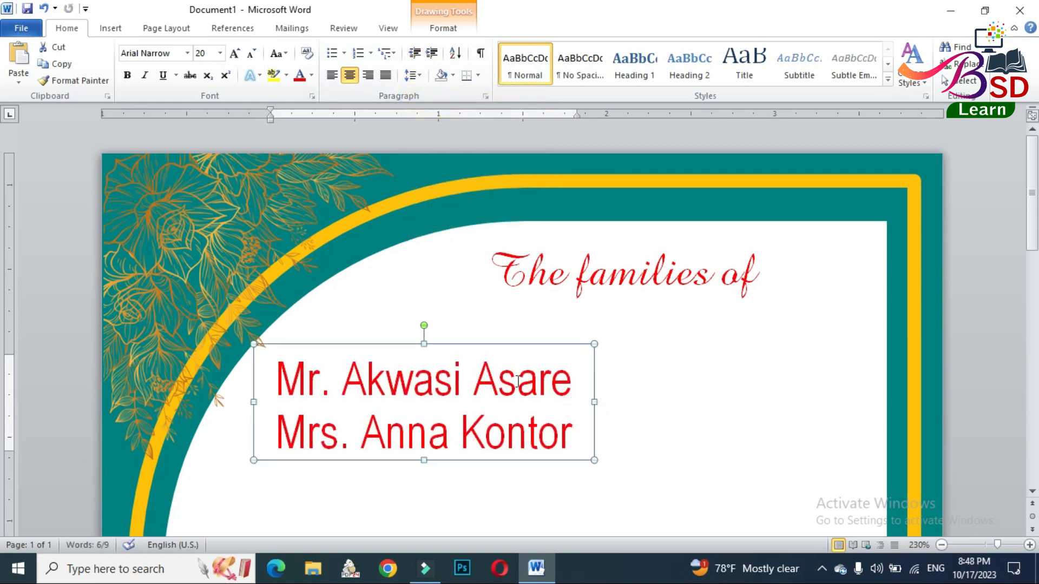
- Reduce the couple's names to font size 14
{"action": "left_click", "coordinate": [254, 53]}
{"action": "left_click", "coordinate": [255, 53]}
{"action": "left_click", "coordinate": [254, 53]}
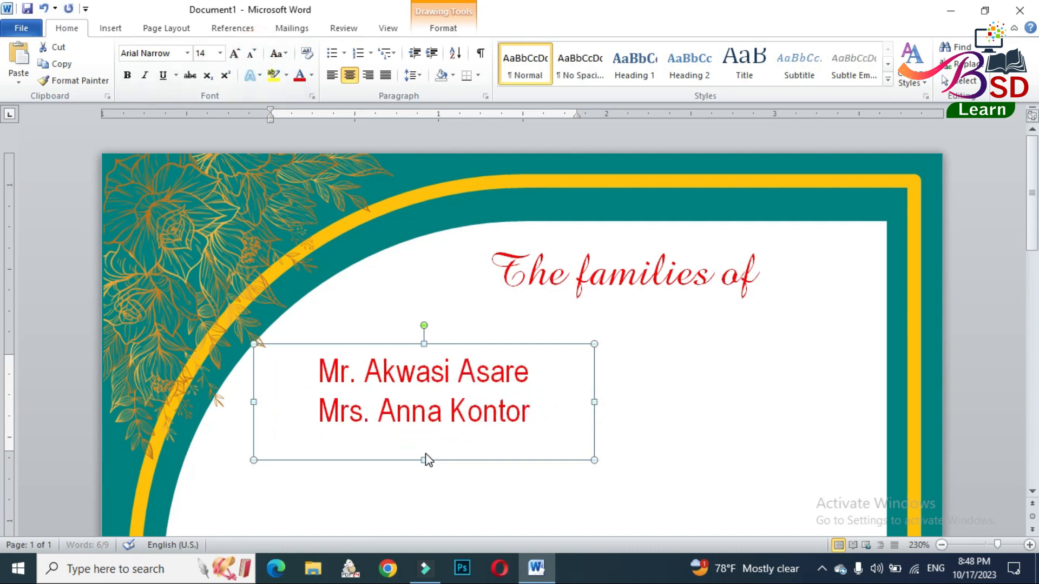
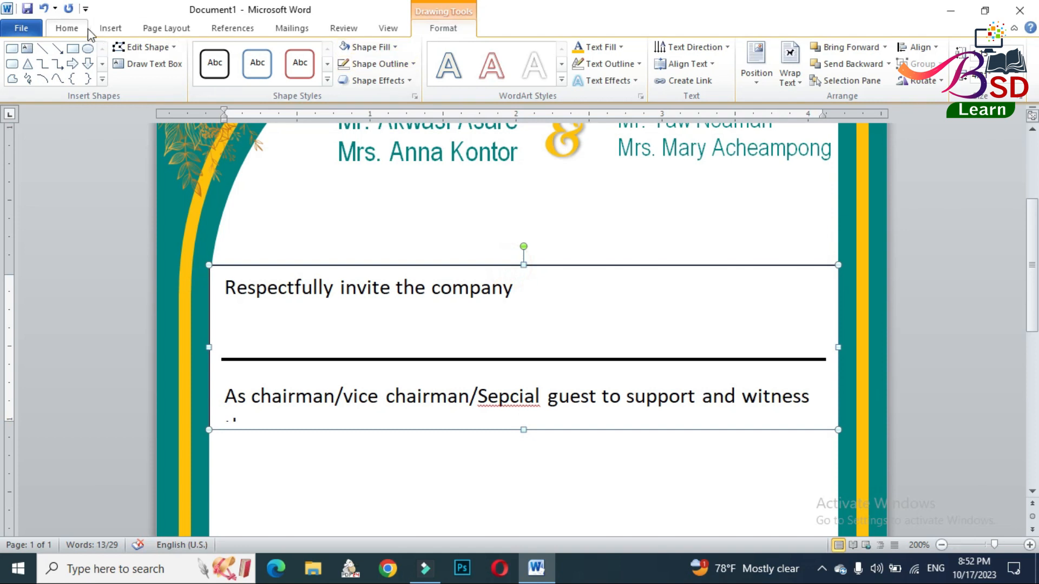
- Centre the text in the invitation text box and correct "Sepcial" to "Special"
{"action": "left_click", "coordinate": [67, 28]}
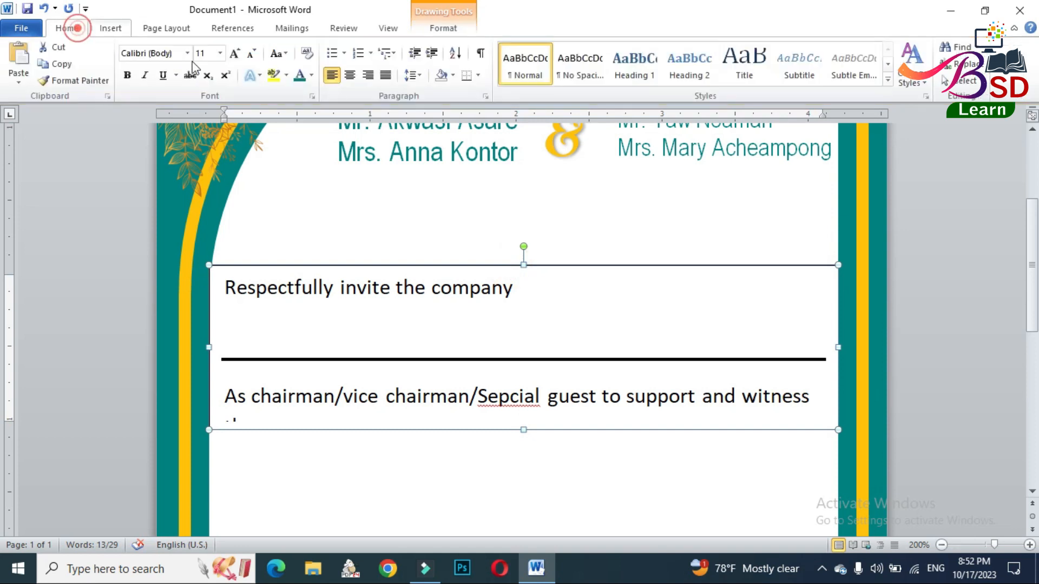
{"action": "left_click", "coordinate": [351, 75]}
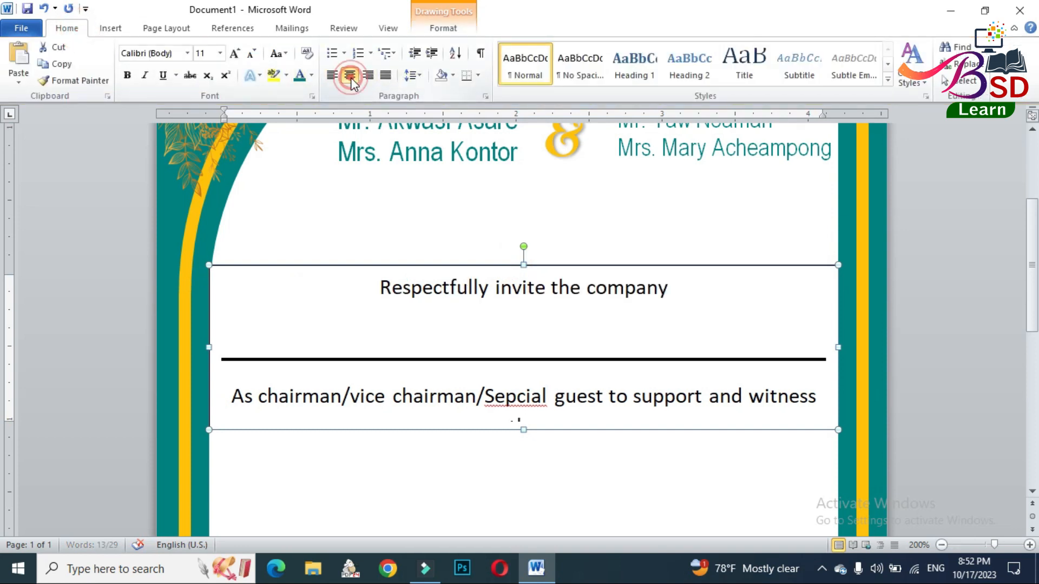
{"action": "right_click", "coordinate": [509, 400]}
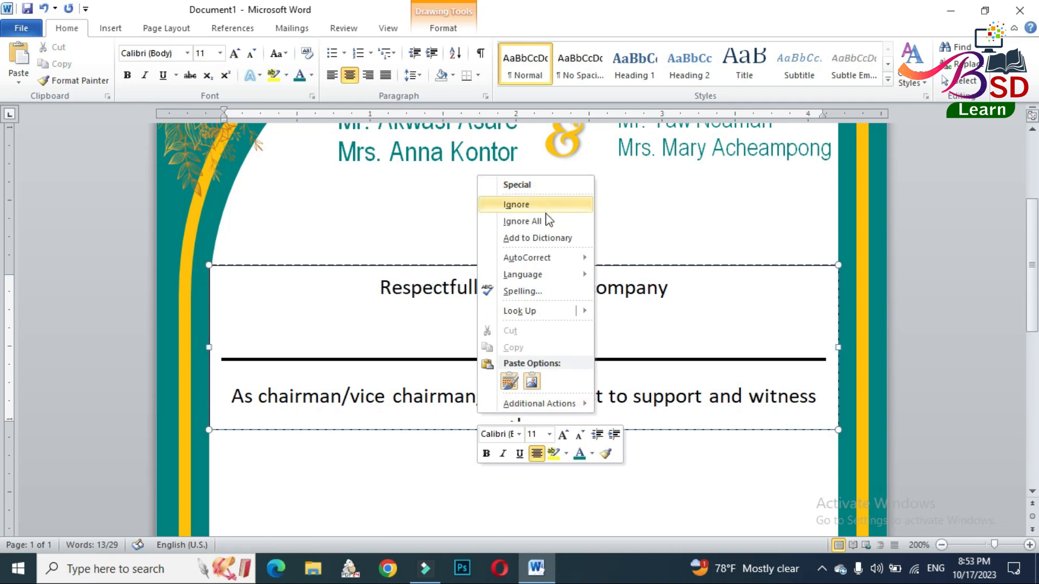
{"action": "left_click", "coordinate": [523, 185]}
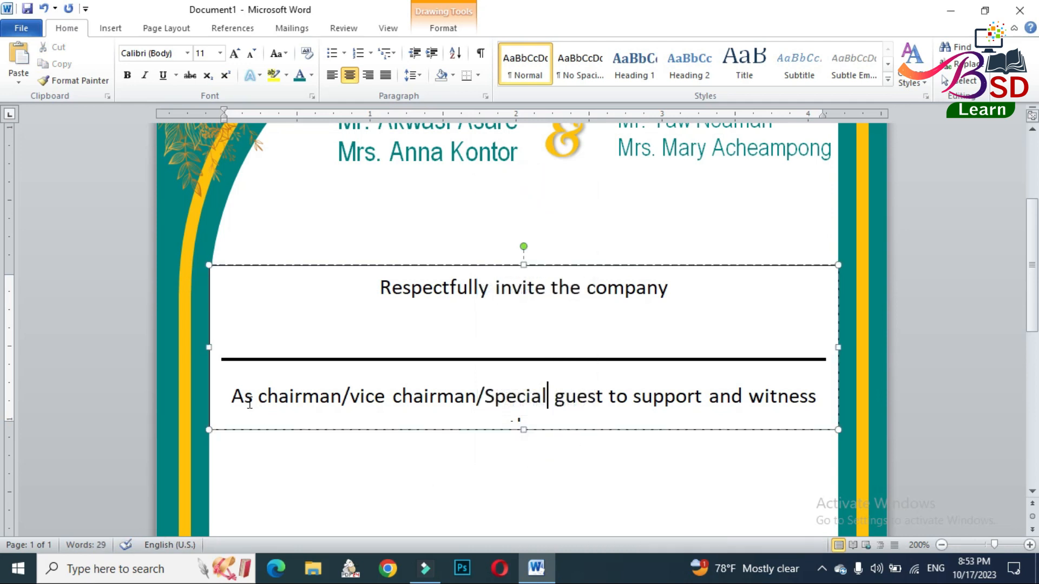
- Reduce the "As chairman/vice chairman/Special guest" paragraph to font size 10
{"action": "left_click_drag", "start_coordinate": [233, 396], "coordinate": [770, 396]}
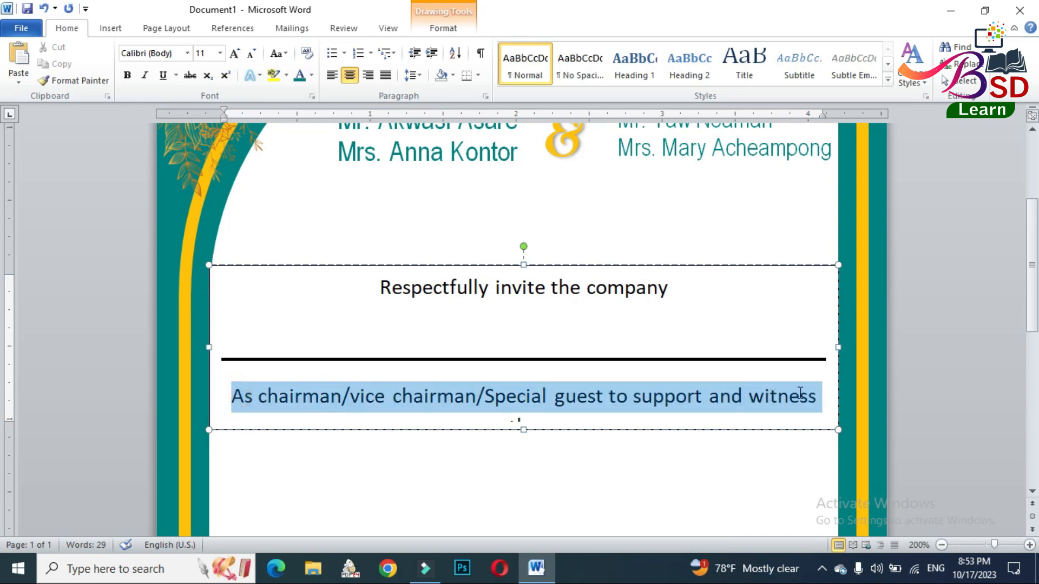
{"action": "left_click", "coordinate": [255, 53]}
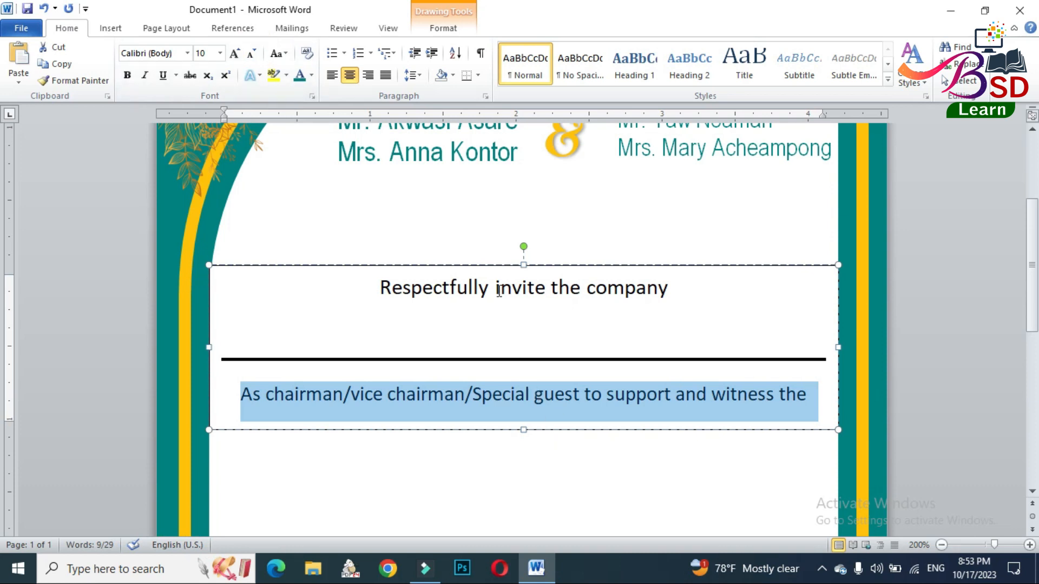
- Set the whole invitation text box to Arial Narrow and raise its lower edge slightly
{"action": "left_click", "coordinate": [489, 265]}
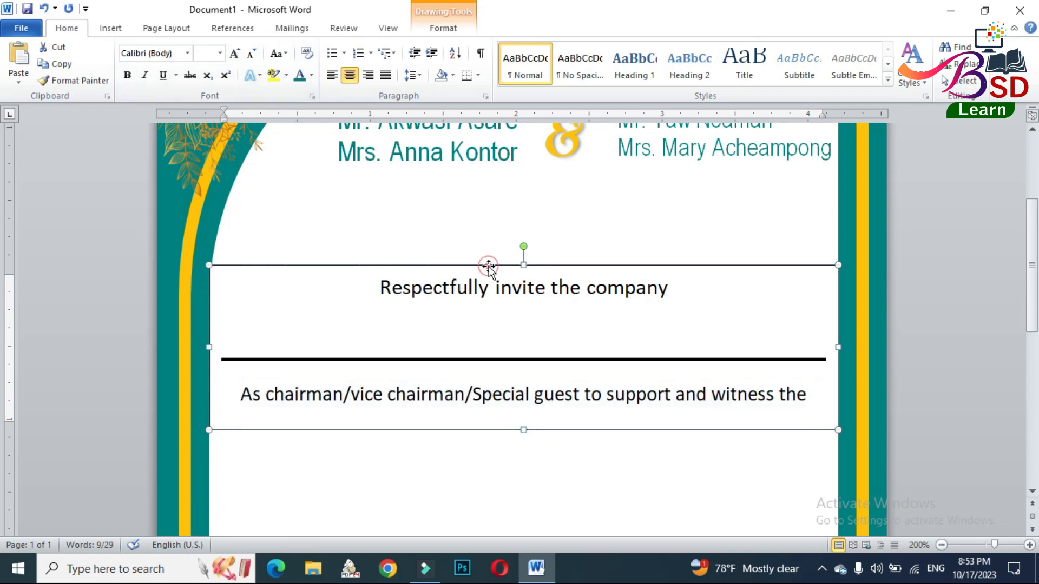
{"action": "left_click", "coordinate": [157, 52]}
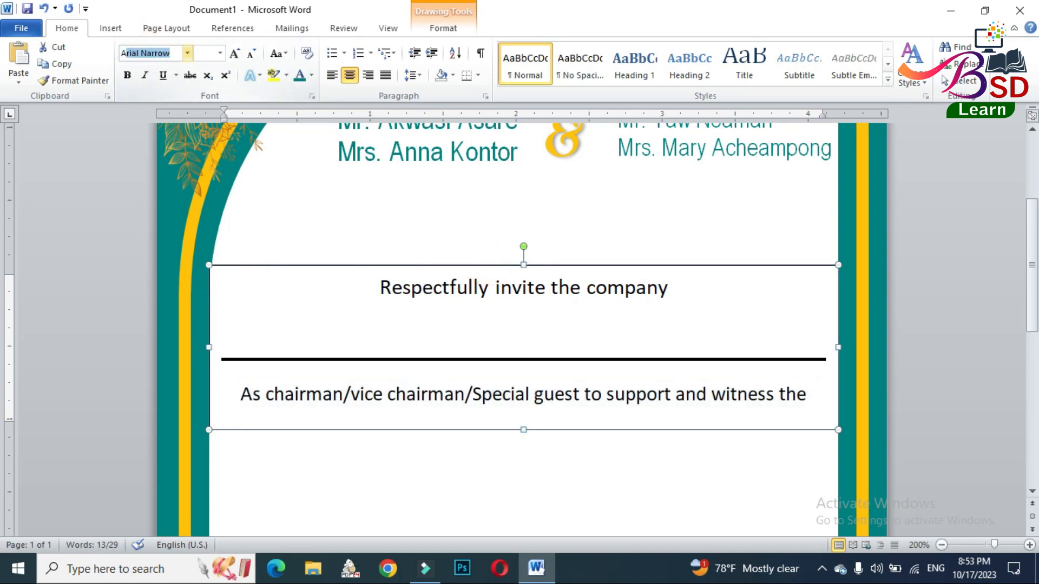
{"action": "type", "text": "A"}
{"action": "key", "text": "Return"}
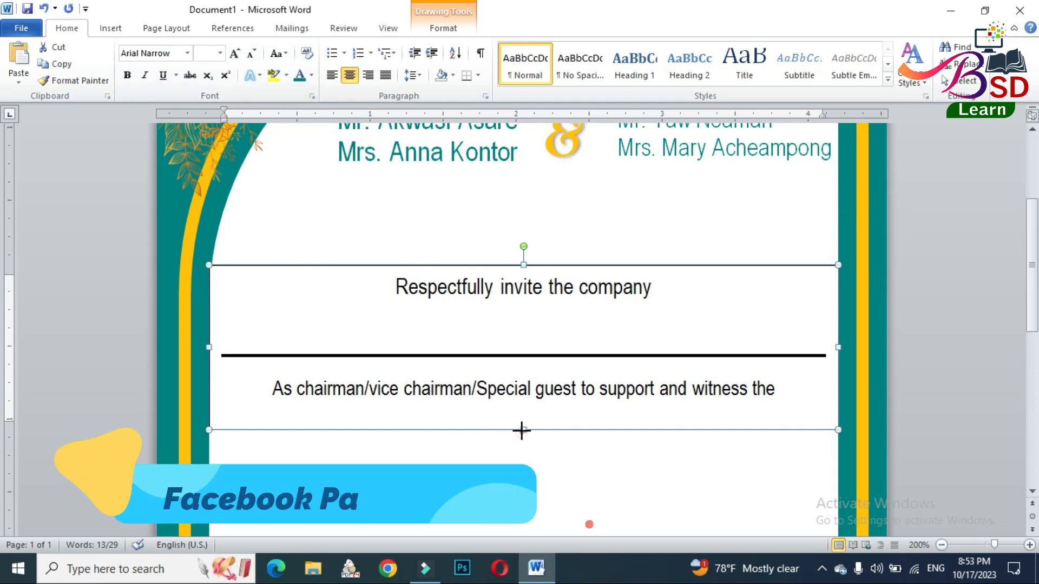
{"action": "left_click_drag", "start_coordinate": [524, 428], "coordinate": [523, 421]}
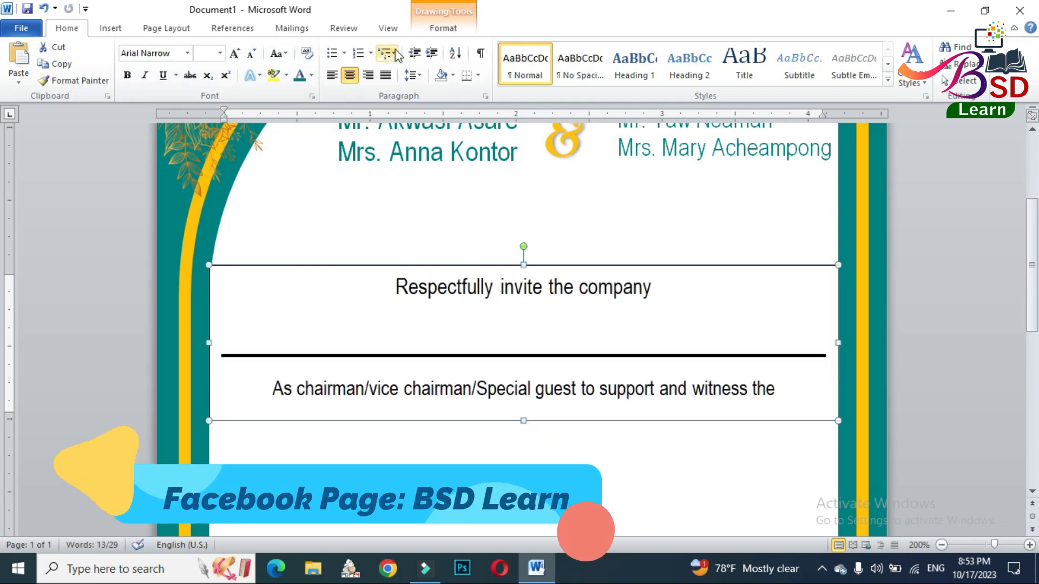
- Set the name line and the chairman paragraph to 1.0 line spacing and remove the space after paragraph
{"action": "left_click", "coordinate": [440, 30]}
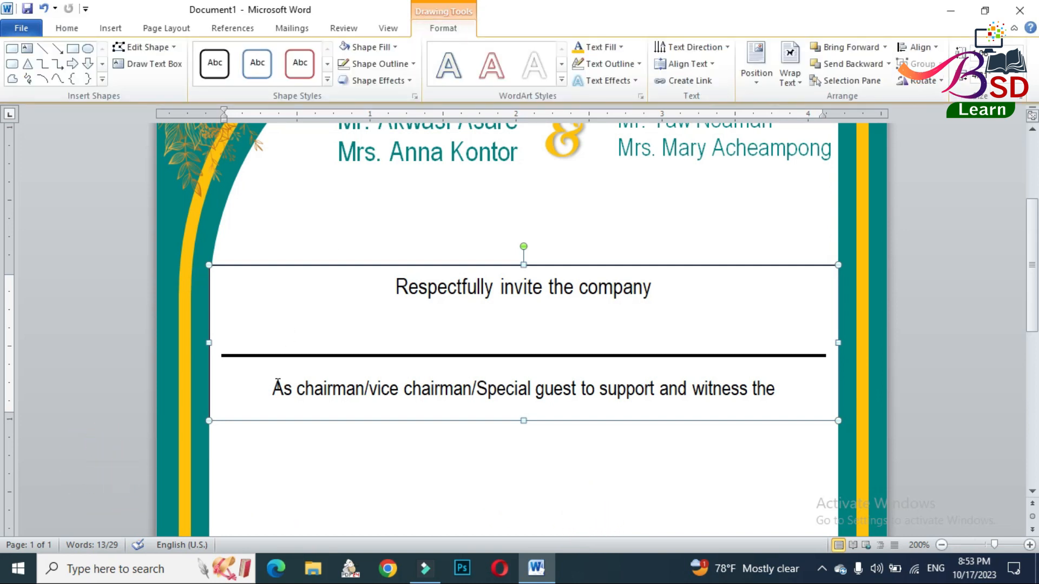
{"action": "left_click", "coordinate": [252, 341]}
{"action": "left_click", "coordinate": [459, 388]}
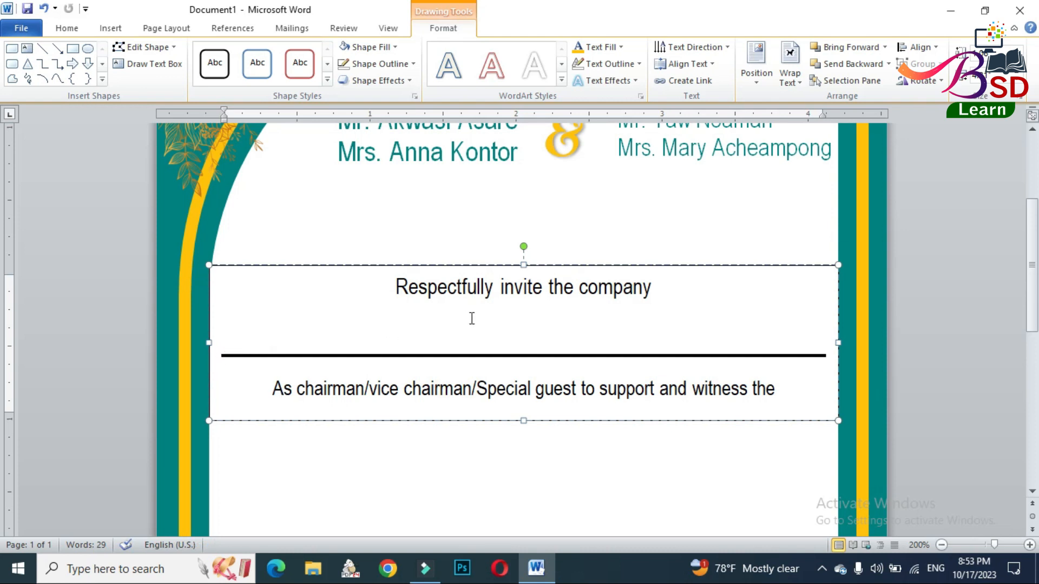
{"action": "left_click", "coordinate": [670, 292]}
{"action": "left_click_drag", "start_coordinate": [657, 295], "coordinate": [725, 379]}
{"action": "left_click", "coordinate": [523, 346]}
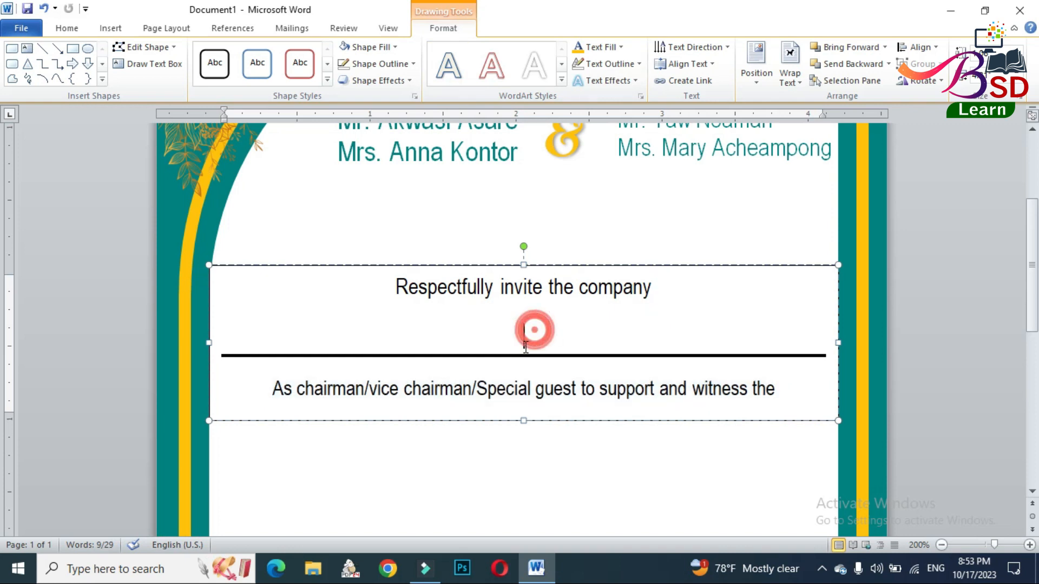
{"action": "left_click_drag", "start_coordinate": [548, 388], "coordinate": [769, 390]}
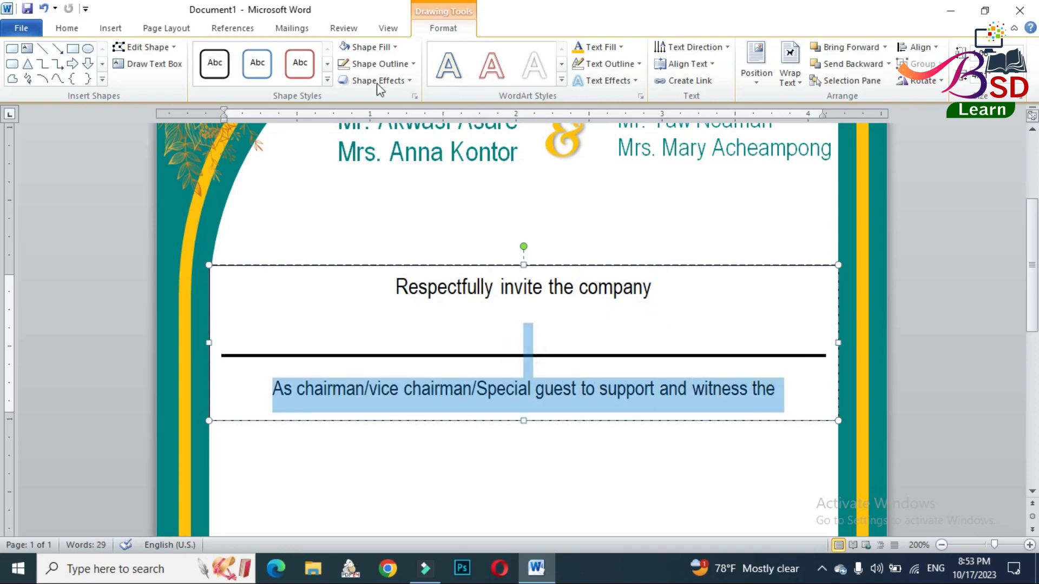
{"action": "left_click", "coordinate": [66, 27]}
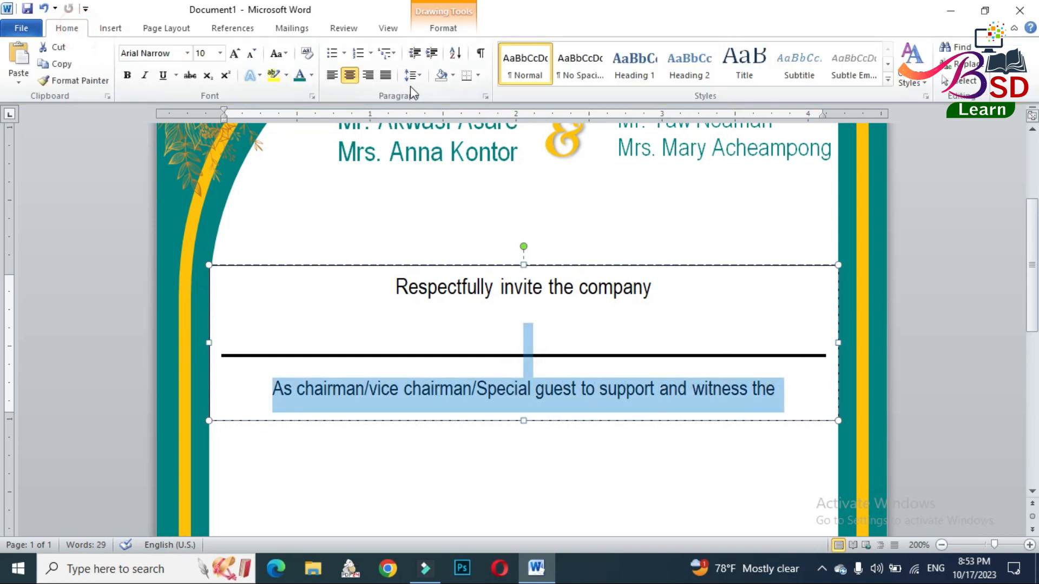
{"action": "left_click", "coordinate": [412, 76]}
{"action": "left_click", "coordinate": [433, 97]}
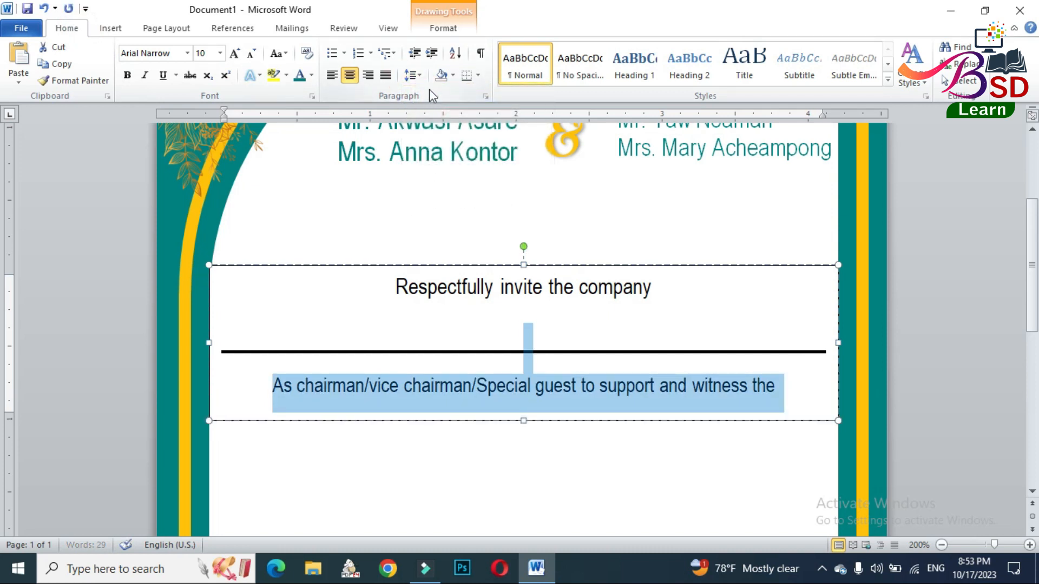
{"action": "left_click", "coordinate": [424, 76]}
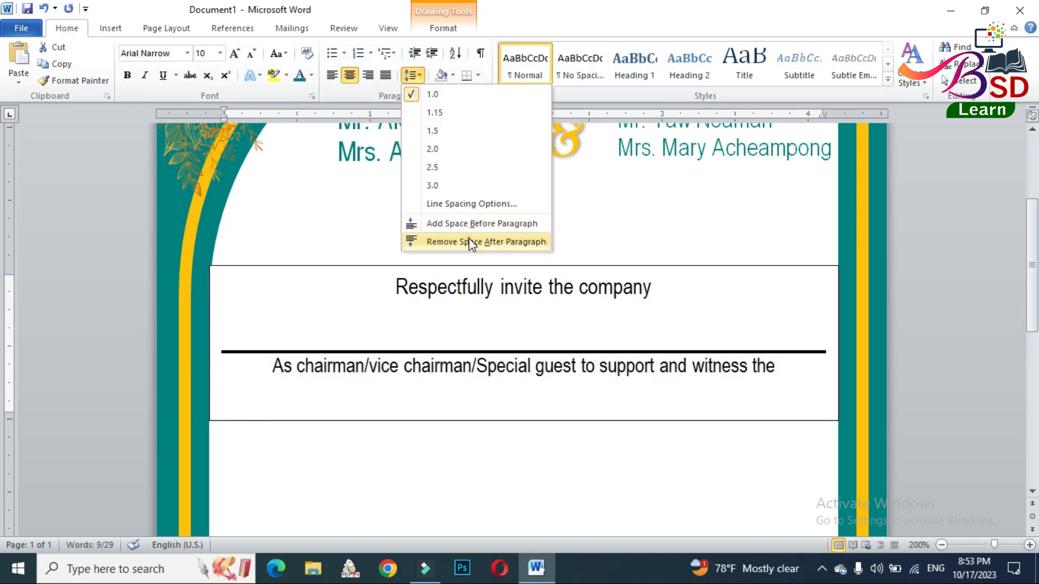
{"action": "left_click", "coordinate": [468, 238]}
- Colour all the text in the invitation text box teal
{"action": "left_click", "coordinate": [578, 265]}
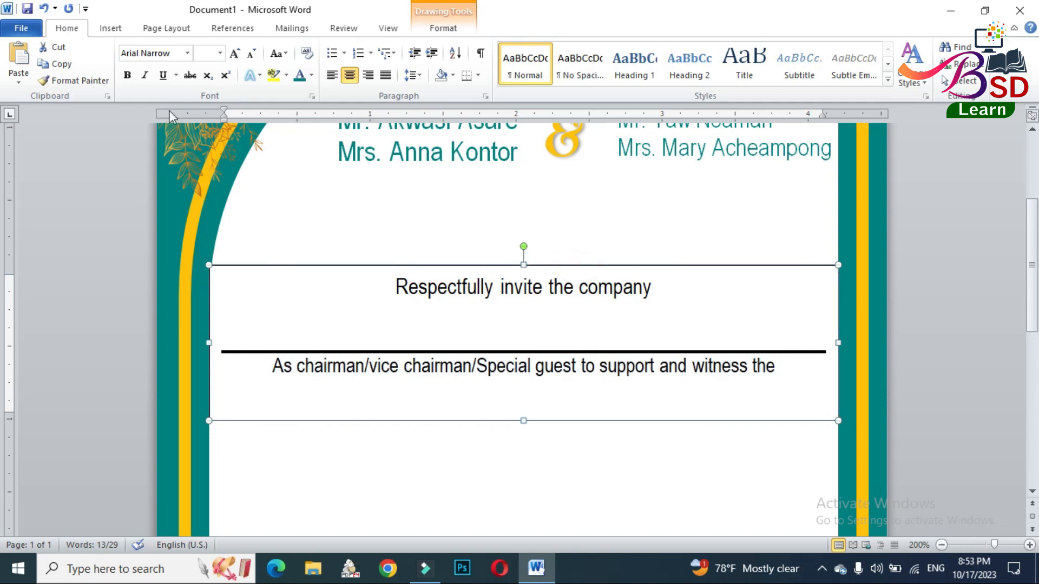
{"action": "left_click", "coordinate": [298, 76]}
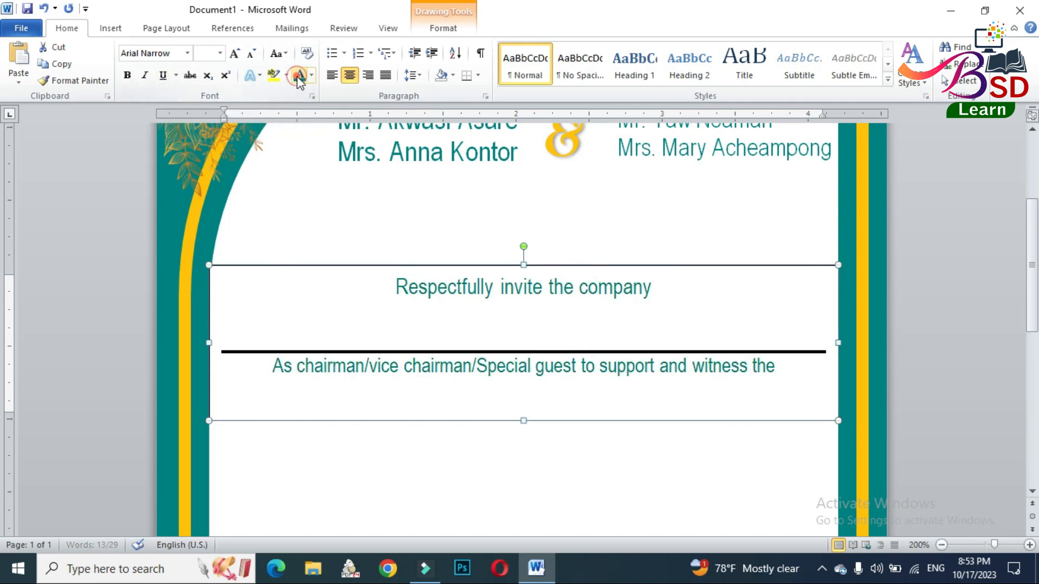
{"action": "left_click", "coordinate": [249, 357]}
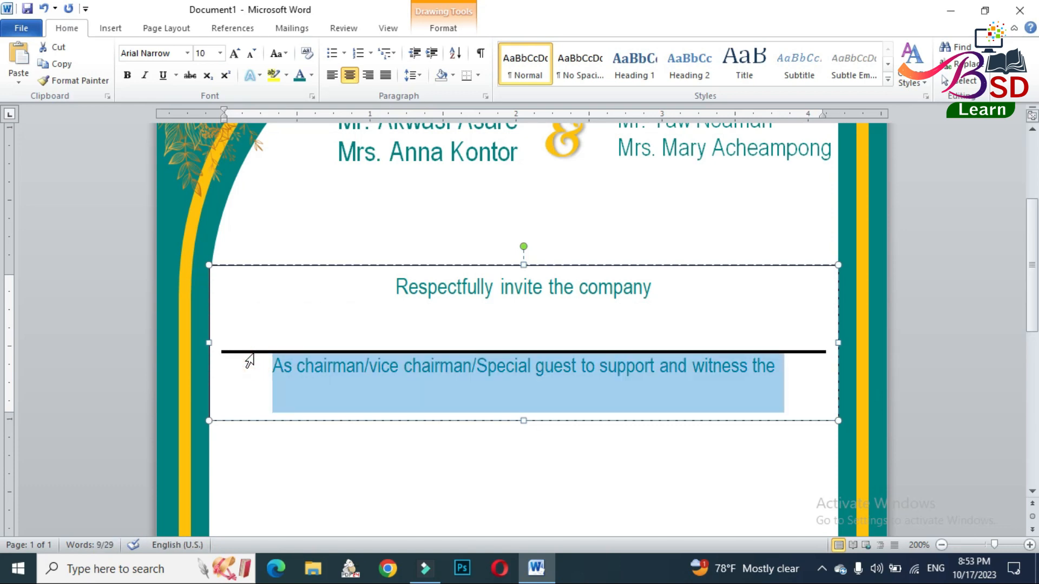
{"action": "left_click", "coordinate": [447, 292]}
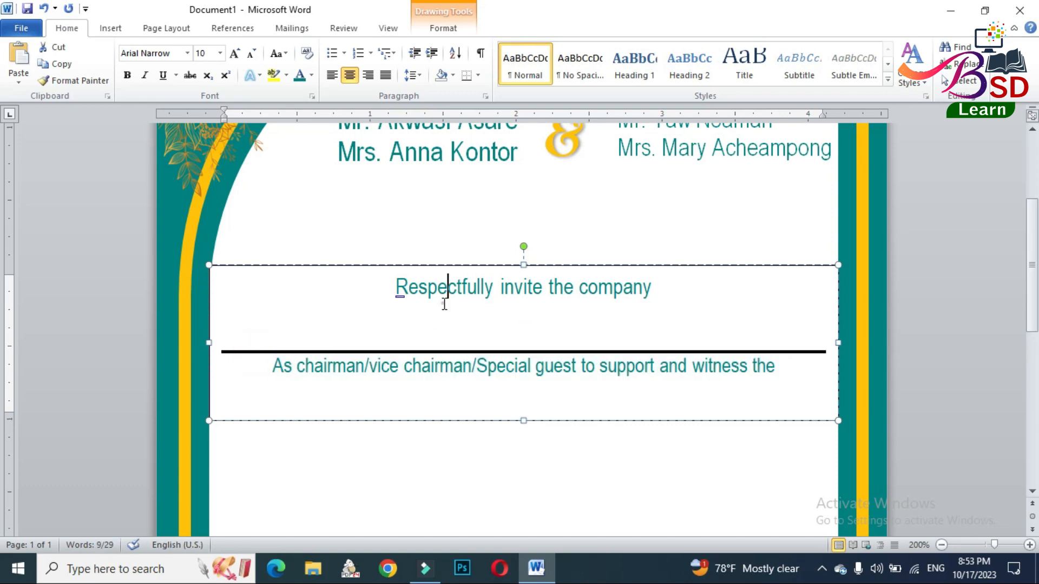
{"action": "scroll", "coordinate": [1023, 335], "scroll_direction": "up", "scroll_amount": 2}
{"action": "scroll", "coordinate": [974, 343], "scroll_direction": "down", "scroll_amount": 3}
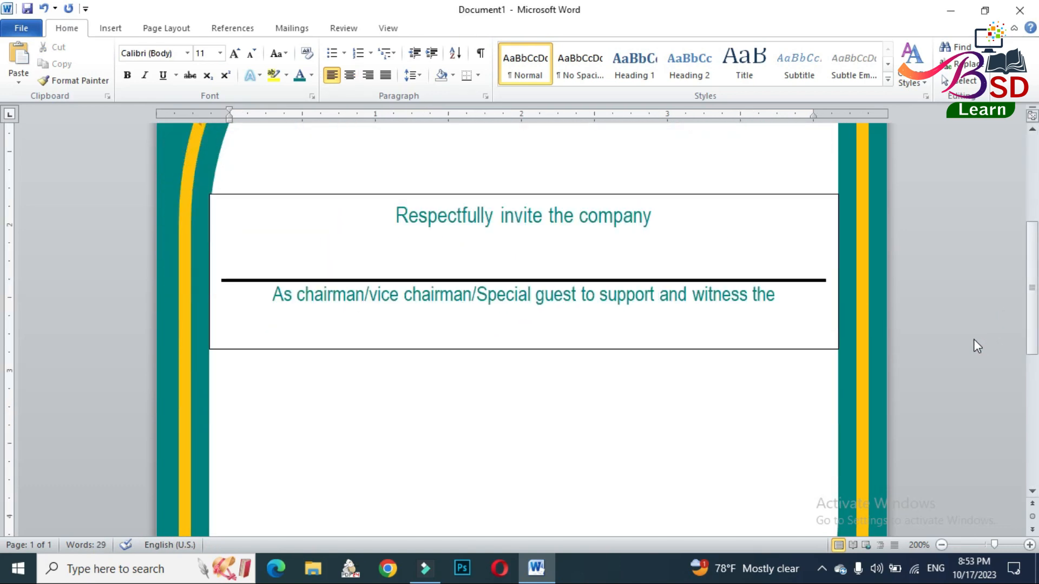
- Remove the fill and the outline from the "Respectfully invite the company" text box
{"action": "triple_click", "coordinate": [505, 214]}
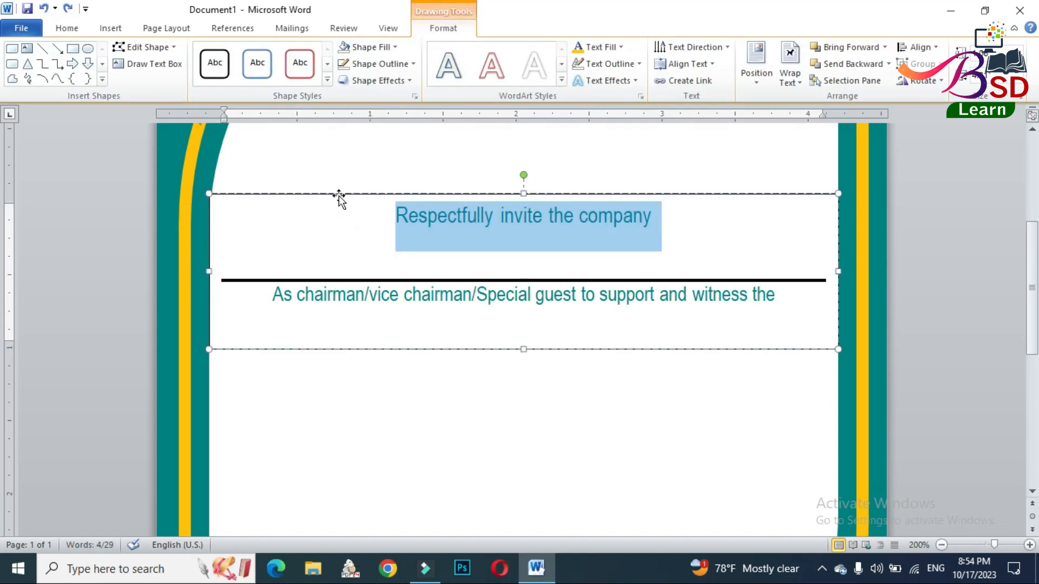
{"action": "left_click", "coordinate": [339, 193]}
{"action": "left_click", "coordinate": [370, 48]}
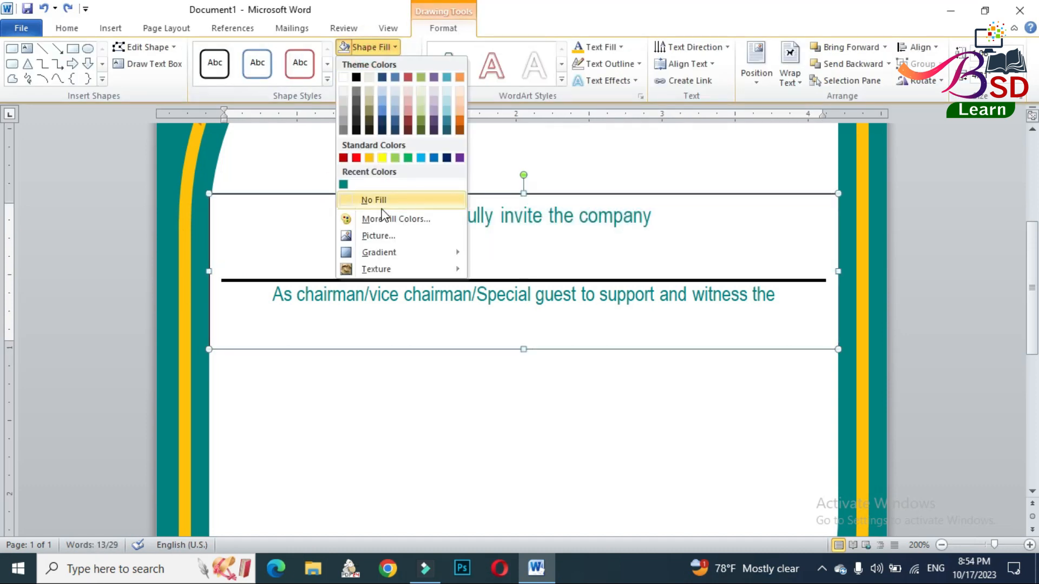
{"action": "left_click", "coordinate": [374, 201]}
{"action": "left_click", "coordinate": [370, 64]}
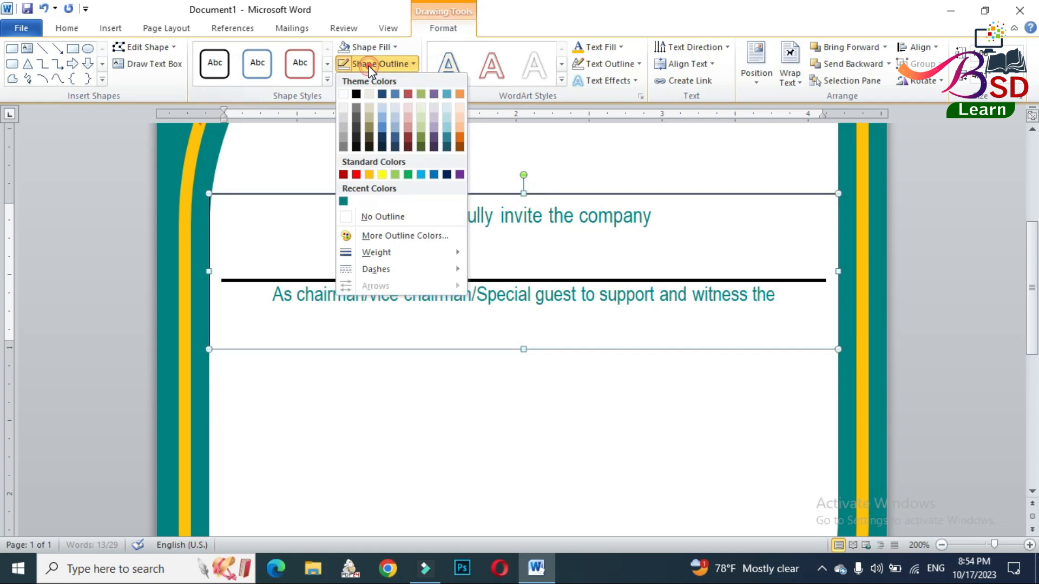
{"action": "left_click", "coordinate": [369, 216]}
{"action": "left_click", "coordinate": [757, 315]}
{"action": "scroll", "coordinate": [758, 315], "scroll_direction": "up", "scroll_amount": 5}
{"action": "scroll", "coordinate": [752, 315], "scroll_direction": "down", "scroll_amount": 10}
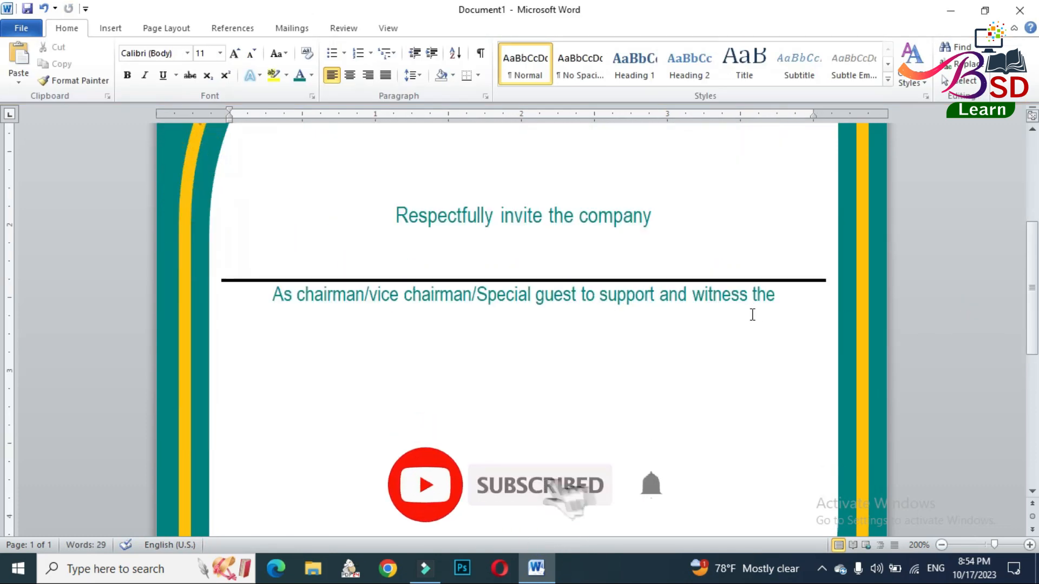
- Insert WordArt in the first gallery style below the chairman line, reading "Wedding"
{"action": "left_click", "coordinate": [111, 28]}
{"action": "left_click", "coordinate": [711, 62]}
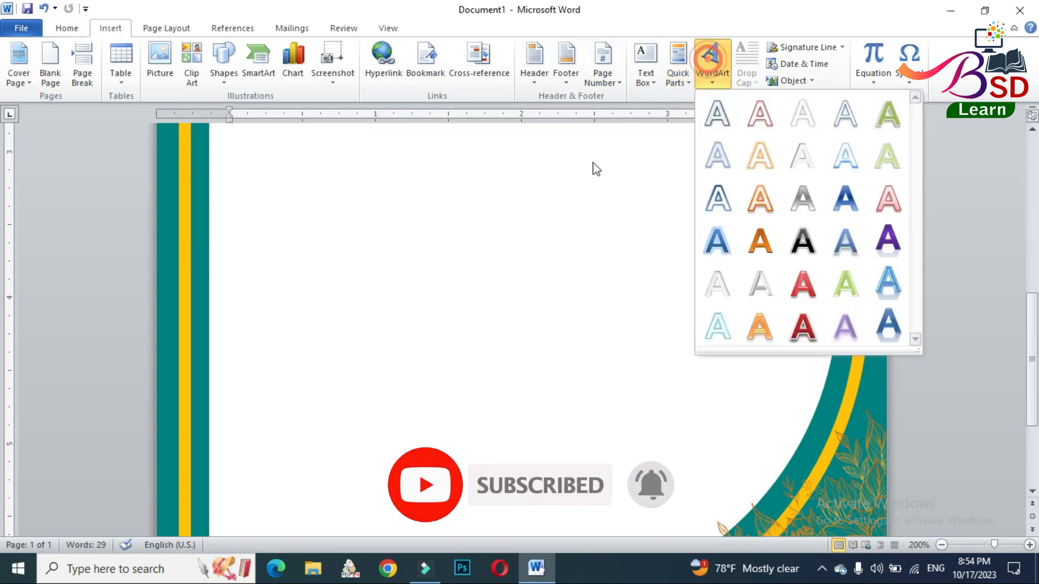
{"action": "left_click", "coordinate": [718, 112]}
{"action": "left_click_drag", "start_coordinate": [403, 142], "coordinate": [474, 450]}
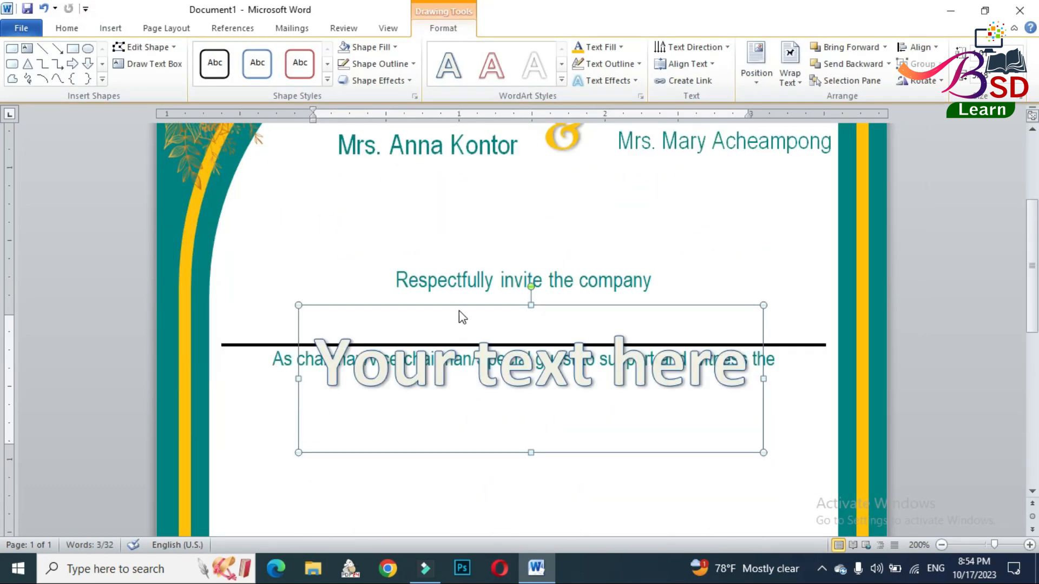
{"action": "left_click_drag", "start_coordinate": [459, 307], "coordinate": [444, 400]}
{"action": "left_click_drag", "start_coordinate": [292, 452], "coordinate": [752, 452]}
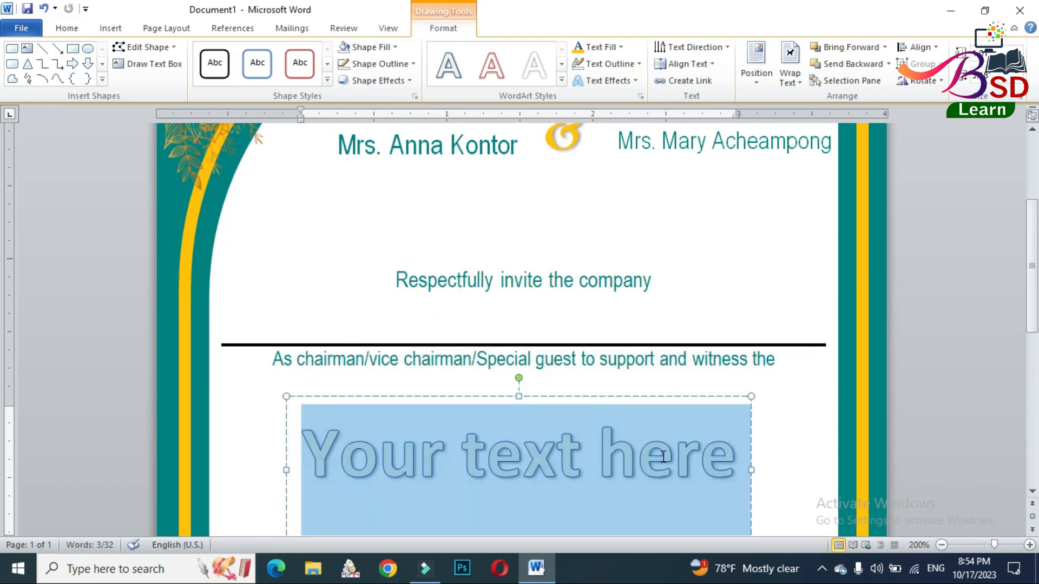
{"action": "type", "text": "Wedding"}
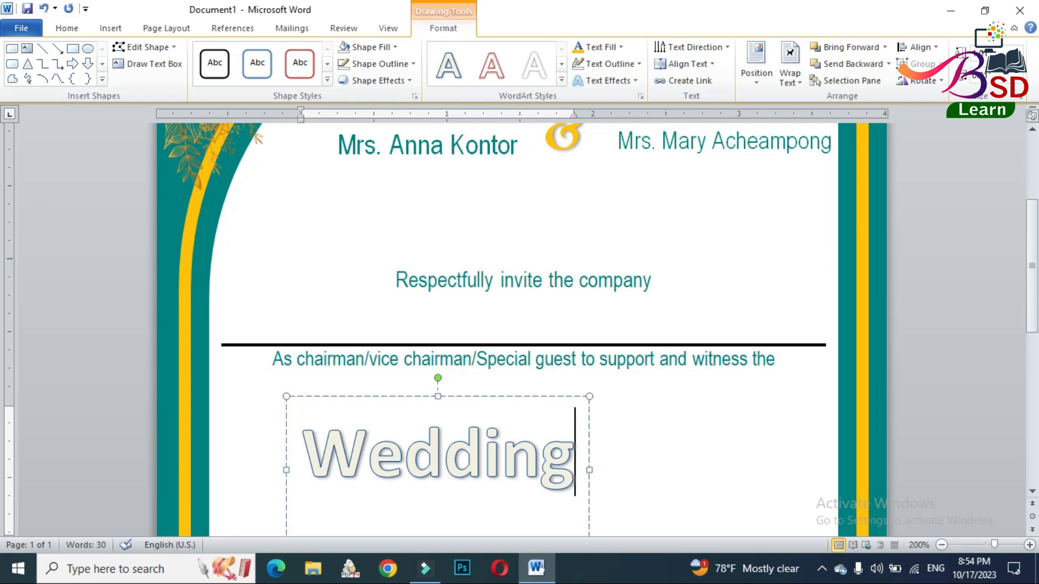
- Set the font of the "Wedding" WordArt to Amazone BT
{"action": "left_click", "coordinate": [551, 401]}
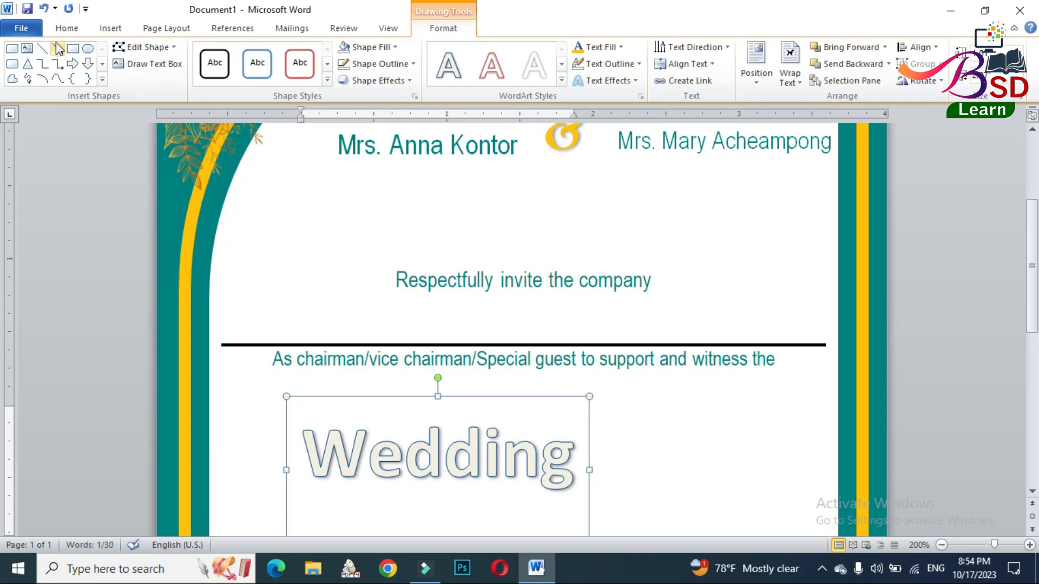
{"action": "left_click", "coordinate": [66, 27]}
{"action": "left_click", "coordinate": [162, 54]}
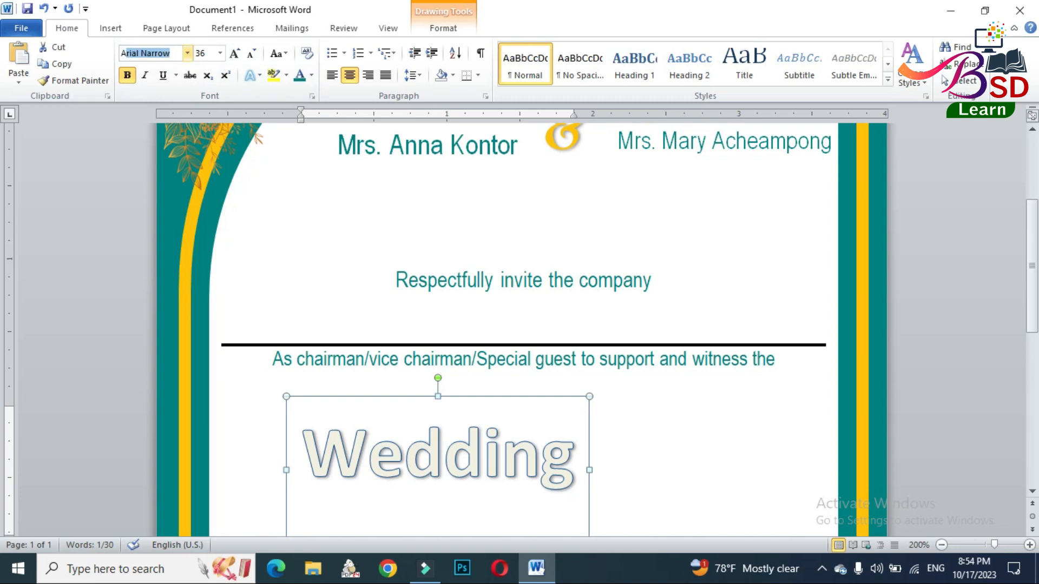
{"action": "key", "text": "Return"}
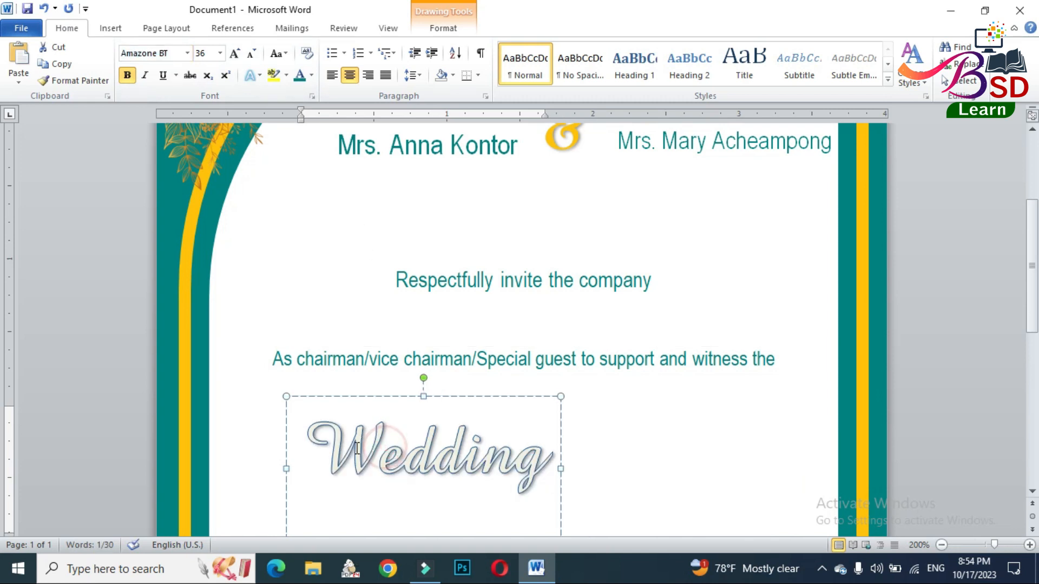
- Enlarge the initial W of the "Wedding" WordArt to font size 72
{"action": "left_click", "coordinate": [382, 449]}
{"action": "left_click_drag", "start_coordinate": [310, 435], "coordinate": [366, 444]}
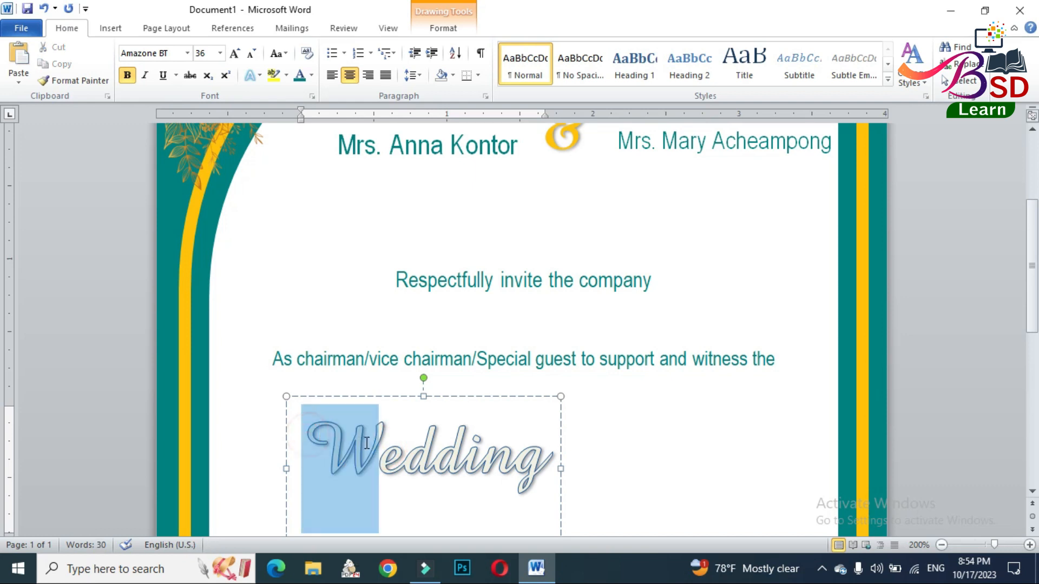
{"action": "left_click", "coordinate": [237, 58]}
{"action": "left_click", "coordinate": [237, 59]}
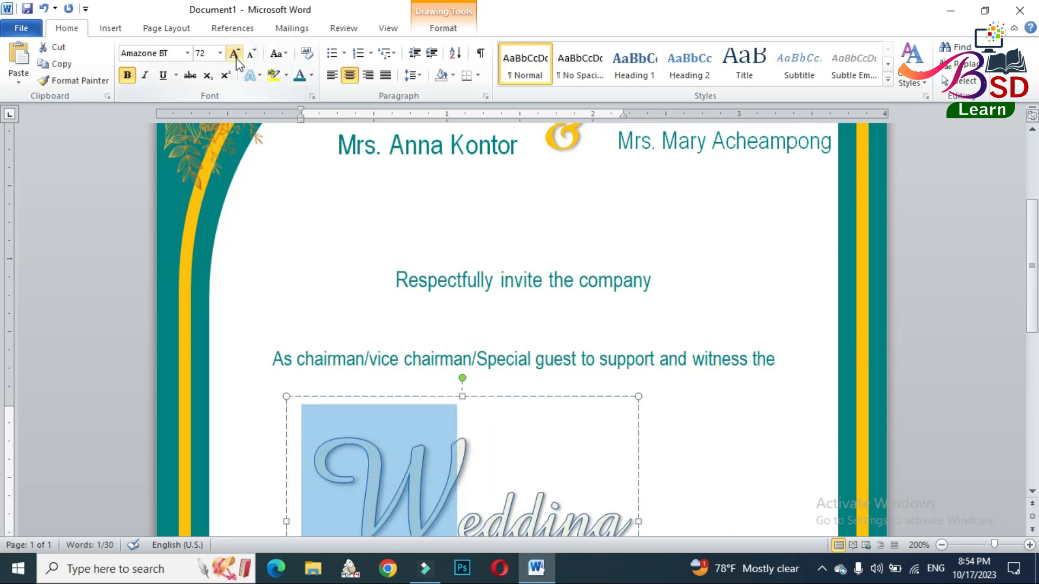
- Reduce the initial W of the "Wedding" WordArt and enlarge the font size of the whole word
{"action": "left_click", "coordinate": [252, 55]}
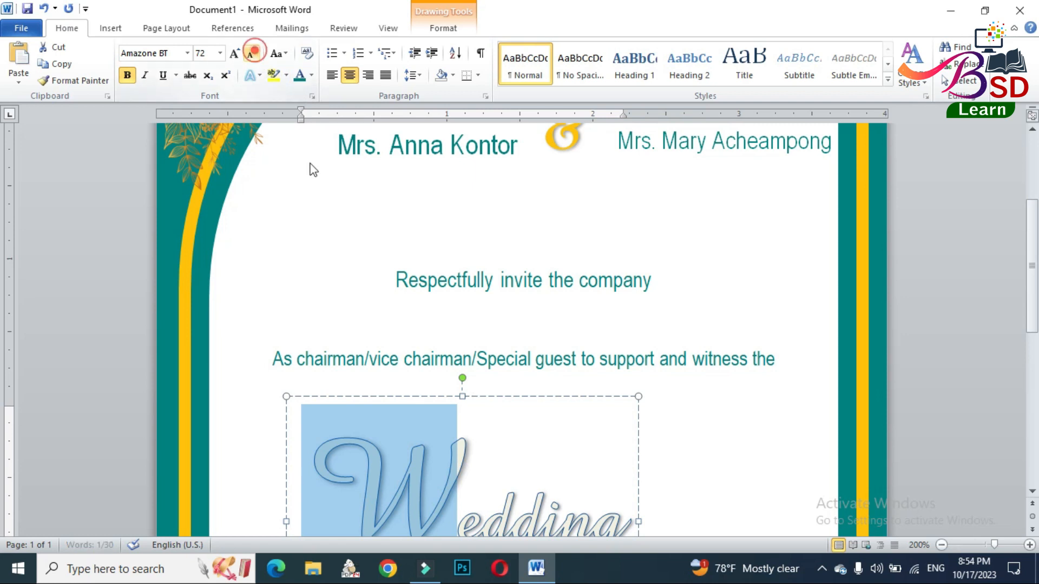
{"action": "scroll", "coordinate": [502, 373], "scroll_direction": "down", "scroll_amount": 1}
{"action": "left_click", "coordinate": [484, 325]}
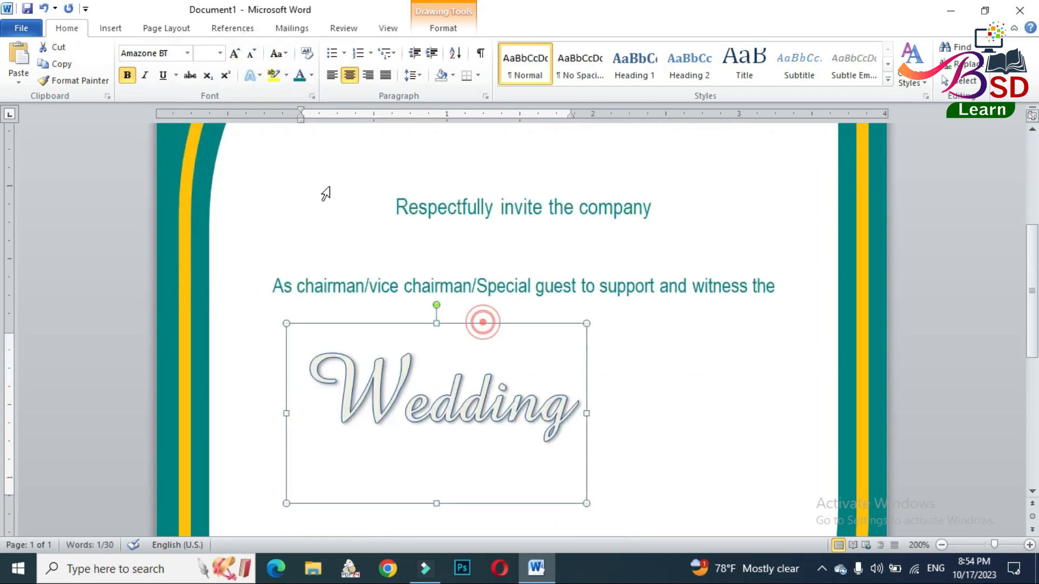
{"action": "left_click", "coordinate": [237, 56]}
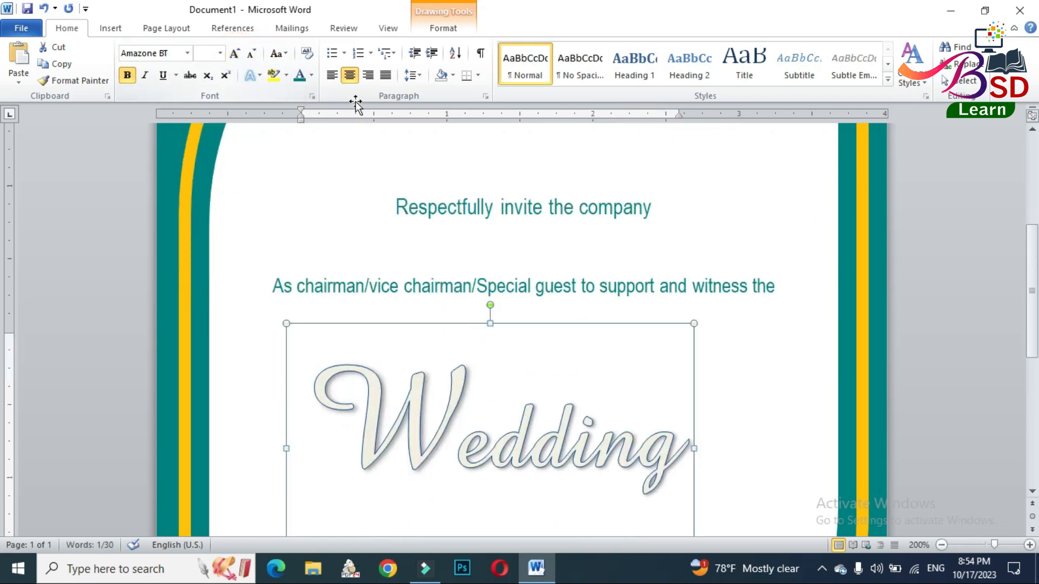
- Set the left, right, top and bottom internal margins of the "Wedding" WordArt box to 0"
{"action": "right_click", "coordinate": [453, 323]}
{"action": "left_click", "coordinate": [495, 314]}
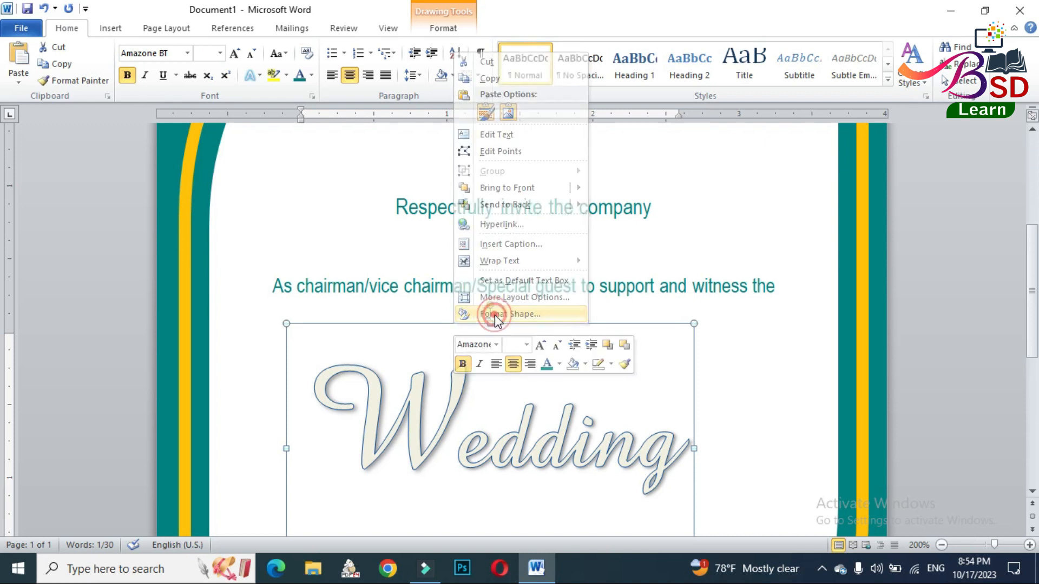
{"action": "left_click", "coordinate": [362, 382]}
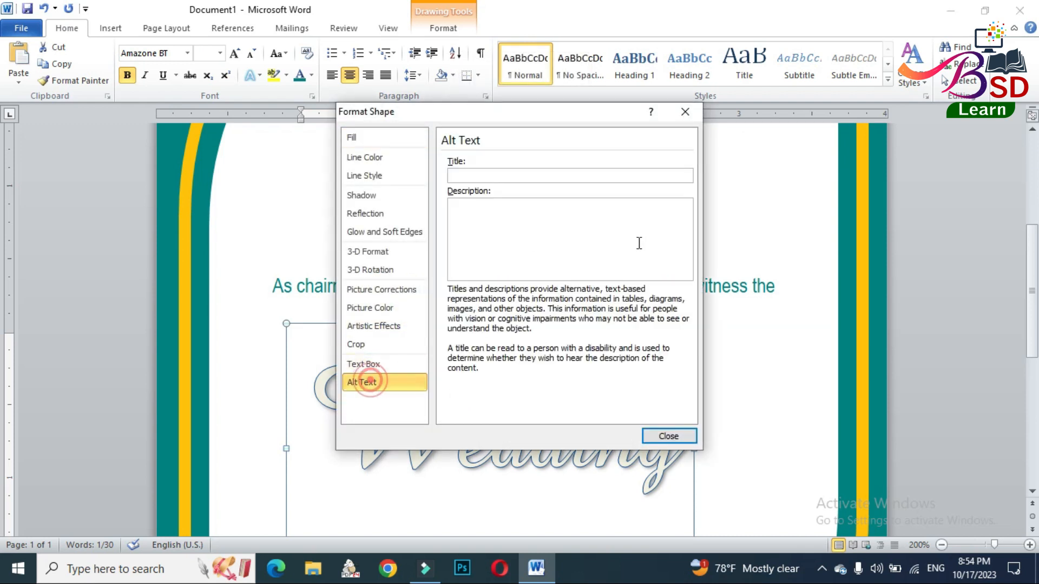
{"action": "left_click", "coordinate": [363, 365]}
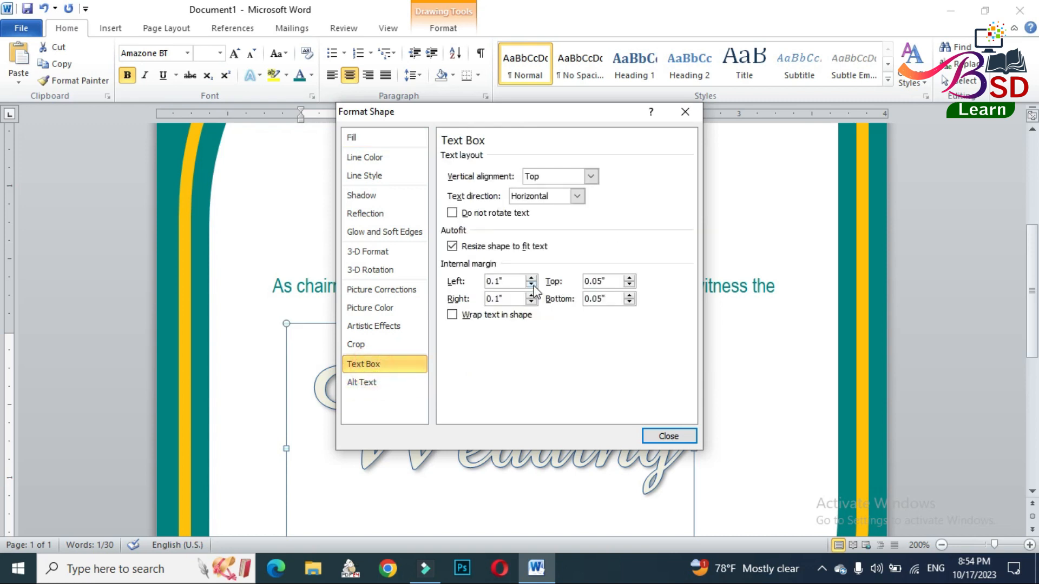
{"action": "type", "text": "0"}
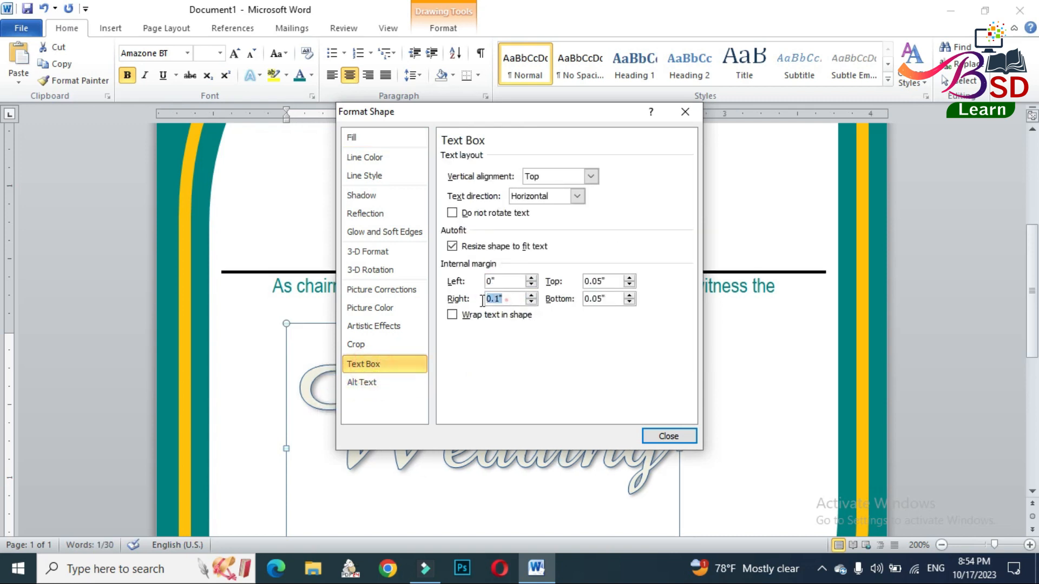
{"action": "type", "text": "00"}
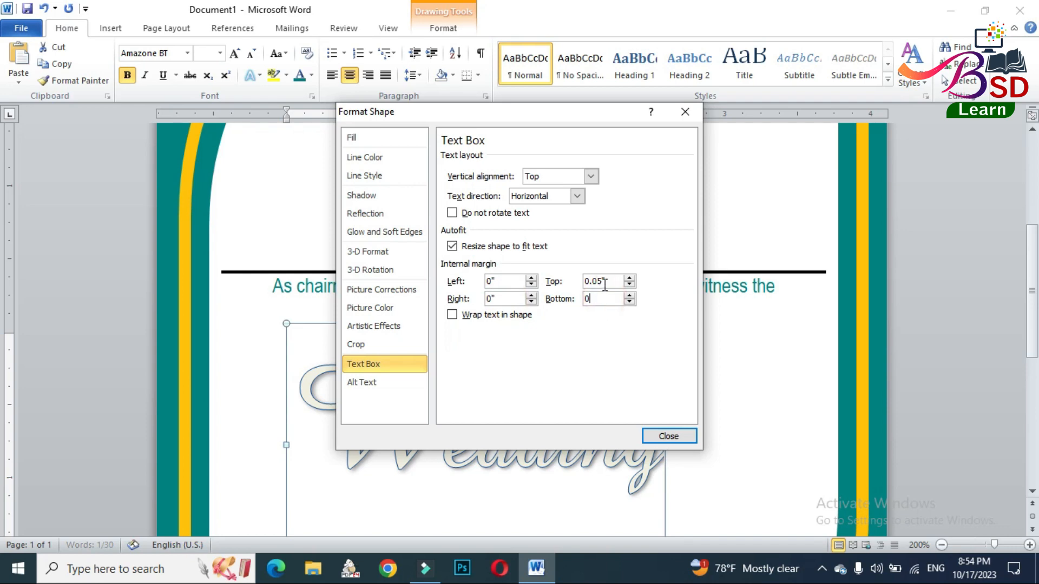
{"action": "double_click", "coordinate": [598, 281]}
{"action": "type", "text": "0"}
{"action": "left_click", "coordinate": [653, 434]}
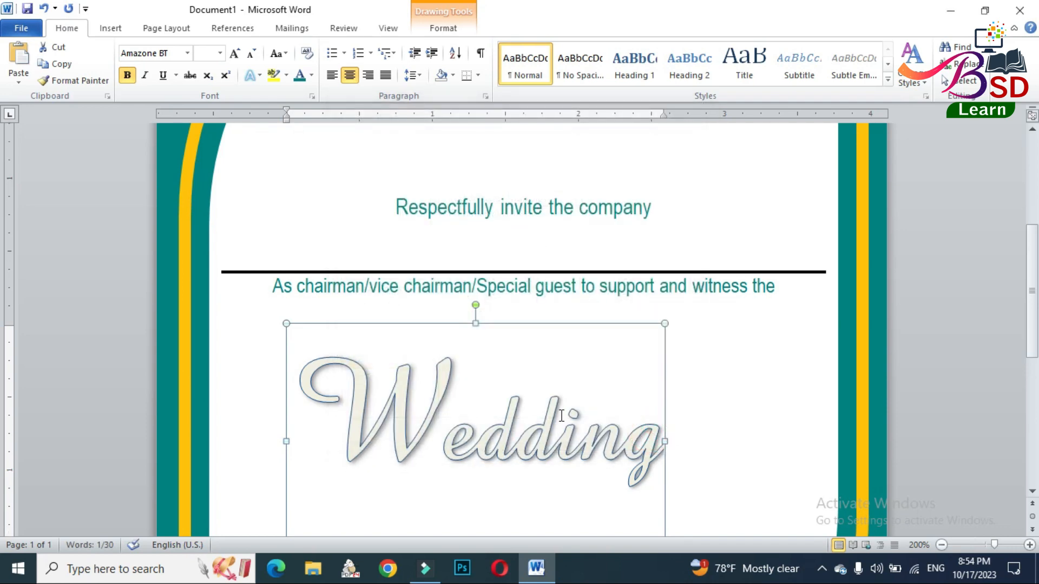
- Widen the "Wedding" WordArt box and reduce its height to fit closer around the word
{"action": "scroll", "coordinate": [623, 363], "scroll_direction": "down", "scroll_amount": 1}
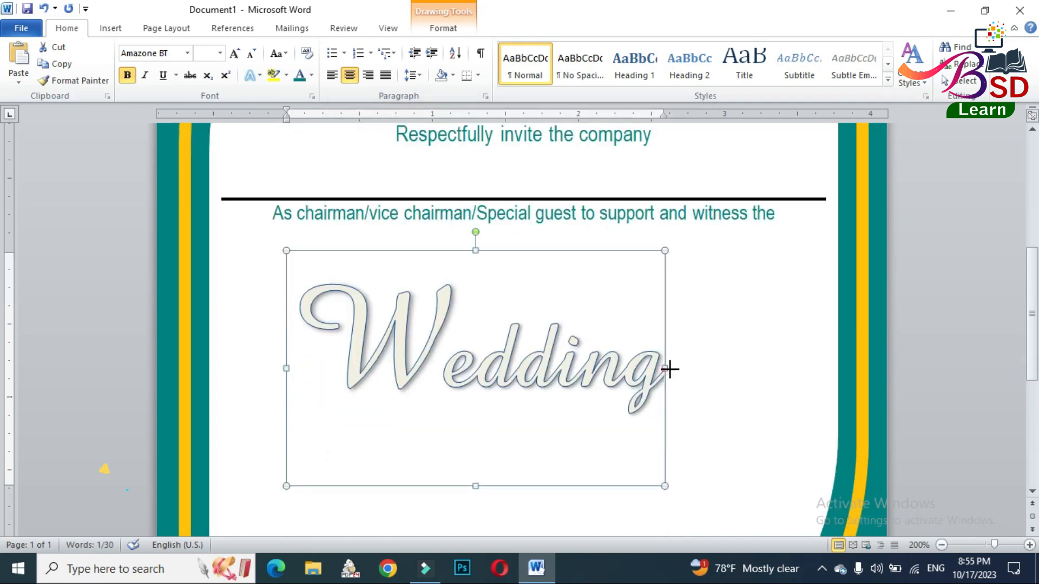
{"action": "left_click_drag", "start_coordinate": [665, 369], "coordinate": [705, 368]}
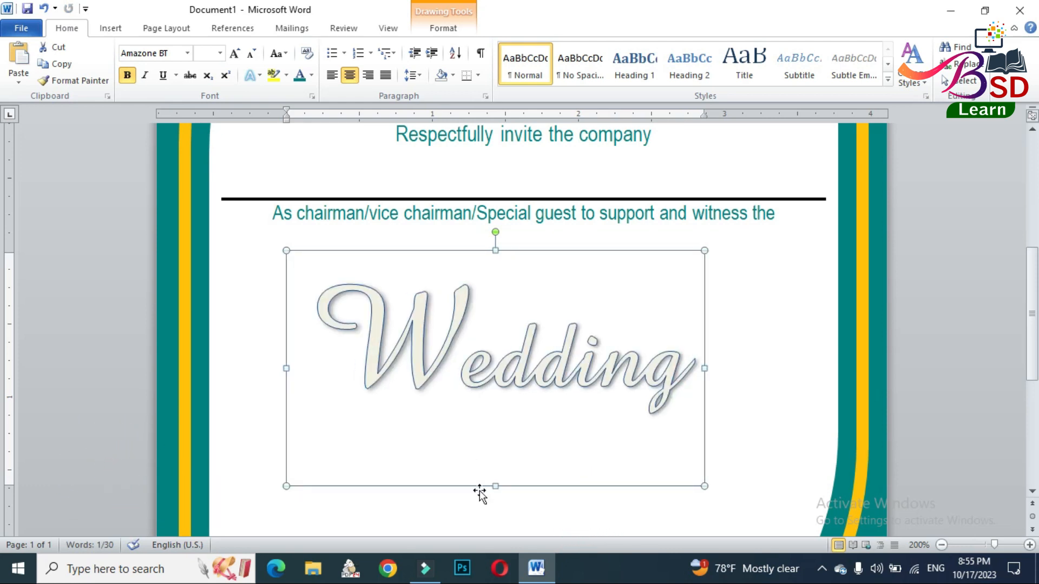
{"action": "left_click_drag", "start_coordinate": [495, 486], "coordinate": [506, 429]}
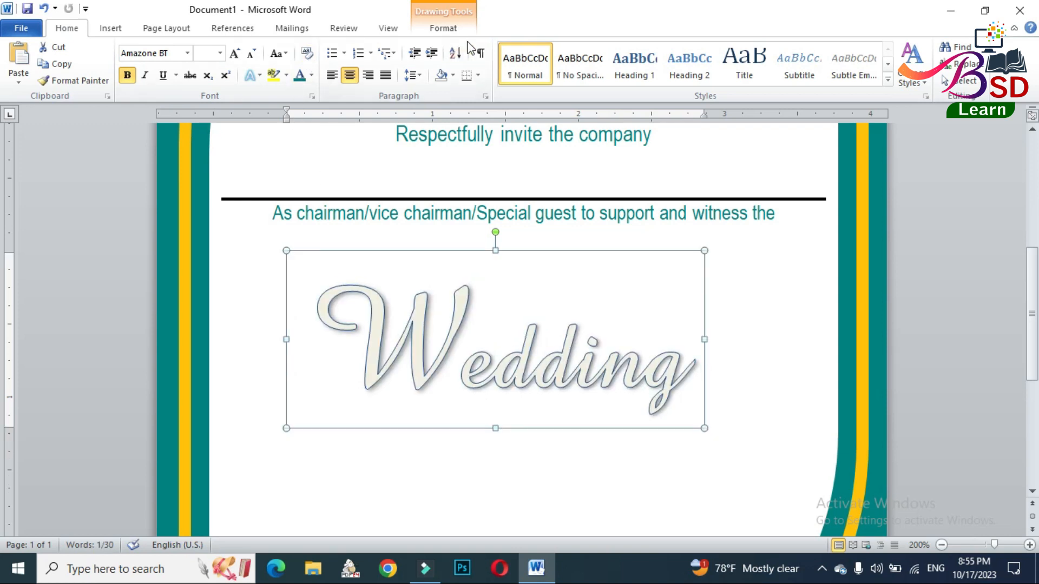
- Give the "Wedding" WordArt an Orange text fill and remove its text outline
{"action": "left_click", "coordinate": [445, 28]}
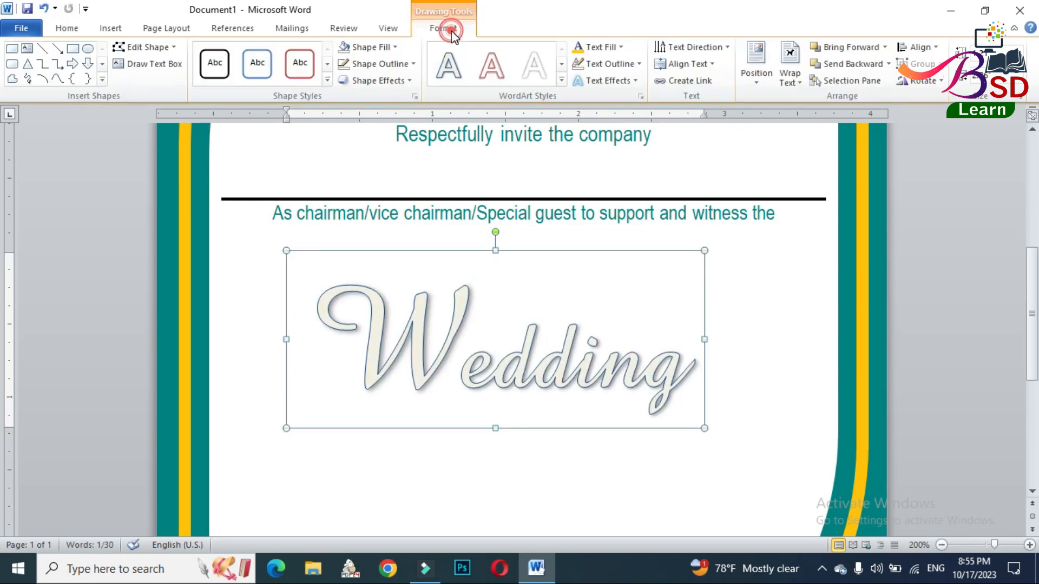
{"action": "left_click", "coordinate": [578, 48]}
{"action": "left_click", "coordinate": [606, 64]}
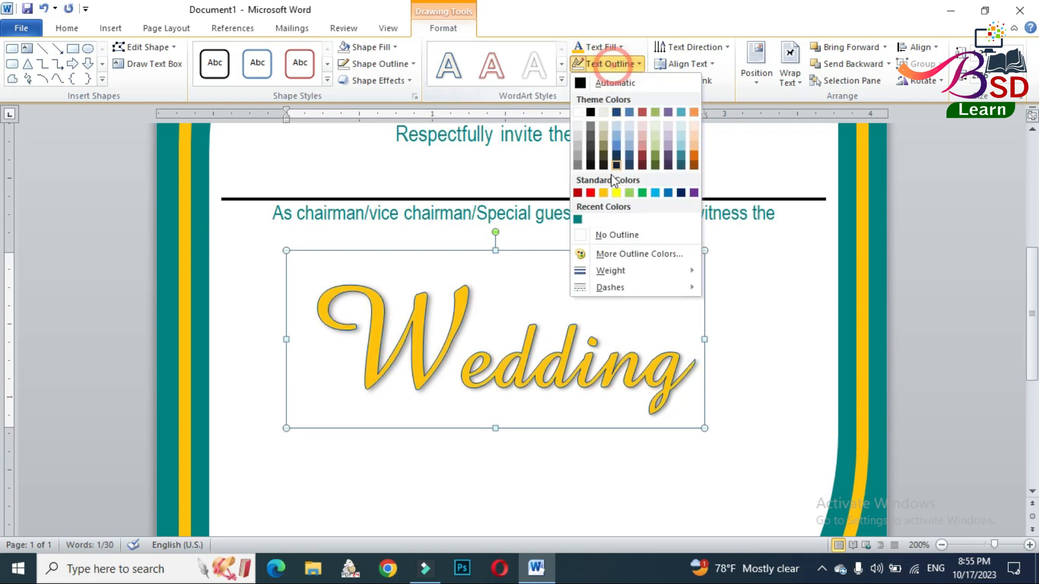
{"action": "left_click", "coordinate": [612, 233]}
{"action": "left_click", "coordinate": [612, 47]}
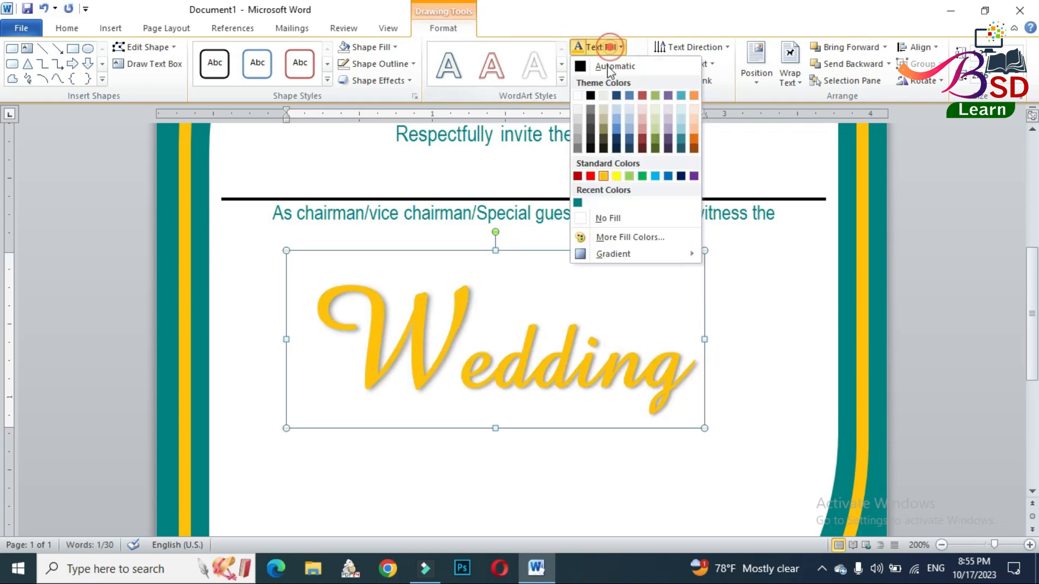
{"action": "left_click", "coordinate": [604, 176]}
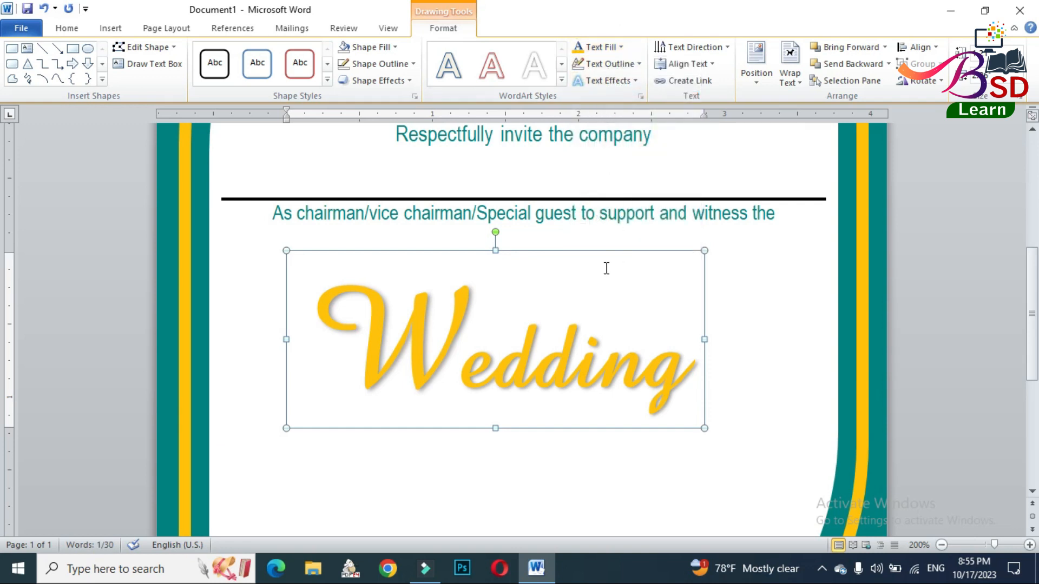
- Shift the "Wedding" WordArt slightly, duplicate it and place the copy just below the original
{"action": "left_click_drag", "start_coordinate": [605, 253], "coordinate": [650, 236]}
{"action": "key", "text": "ctrl+d"}
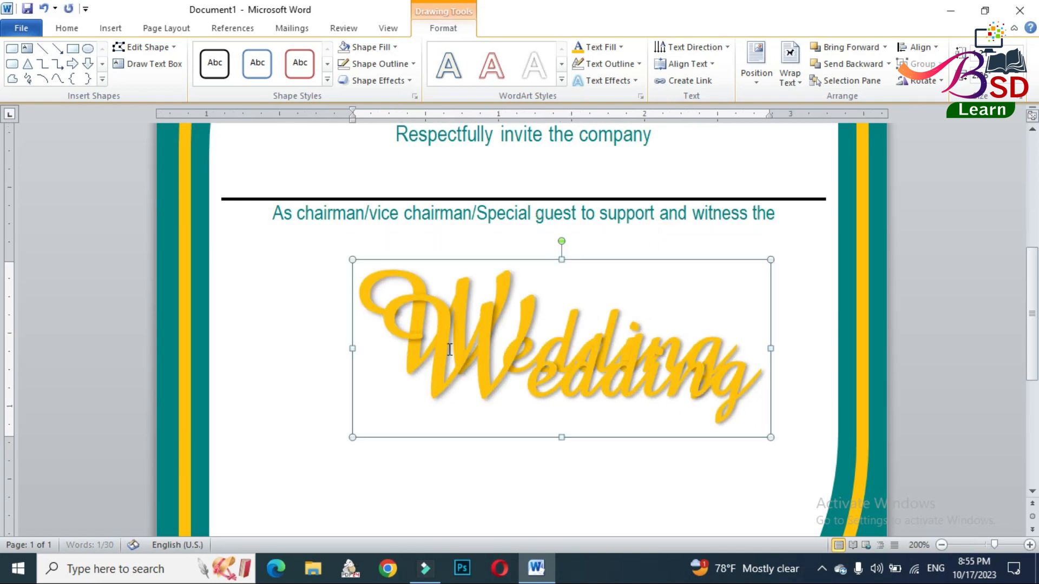
{"action": "left_click_drag", "start_coordinate": [514, 262], "coordinate": [489, 311]}
- Replace the duplicated WordArt's text with "Ceremony" and widen its box on both sides to fit the word
{"action": "left_click_drag", "start_coordinate": [371, 369], "coordinate": [712, 403]}
{"action": "type", "text": "&erem"}
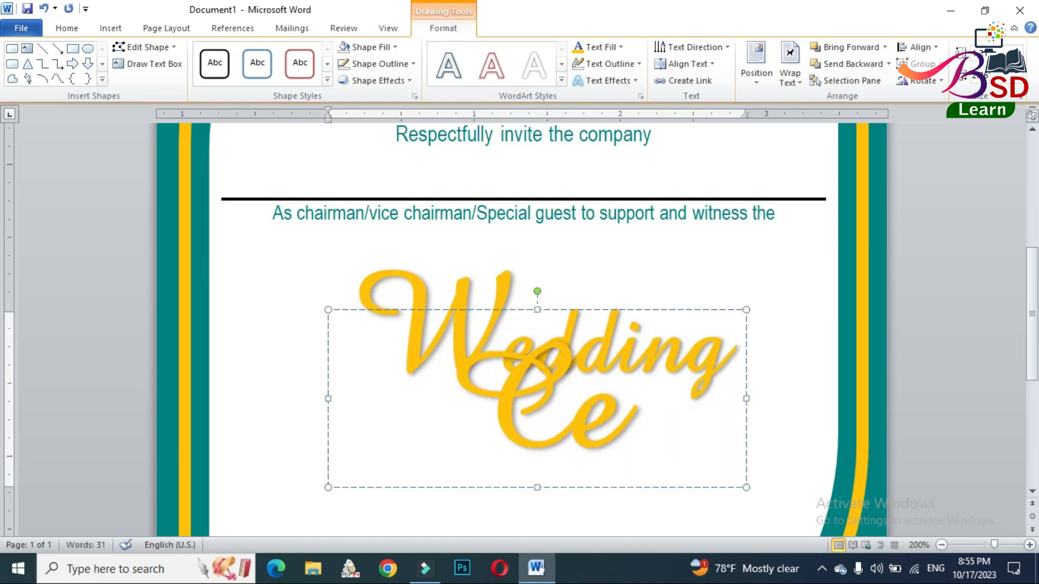
{"action": "scroll", "coordinate": [754, 323], "scroll_direction": "up", "scroll_amount": 3}
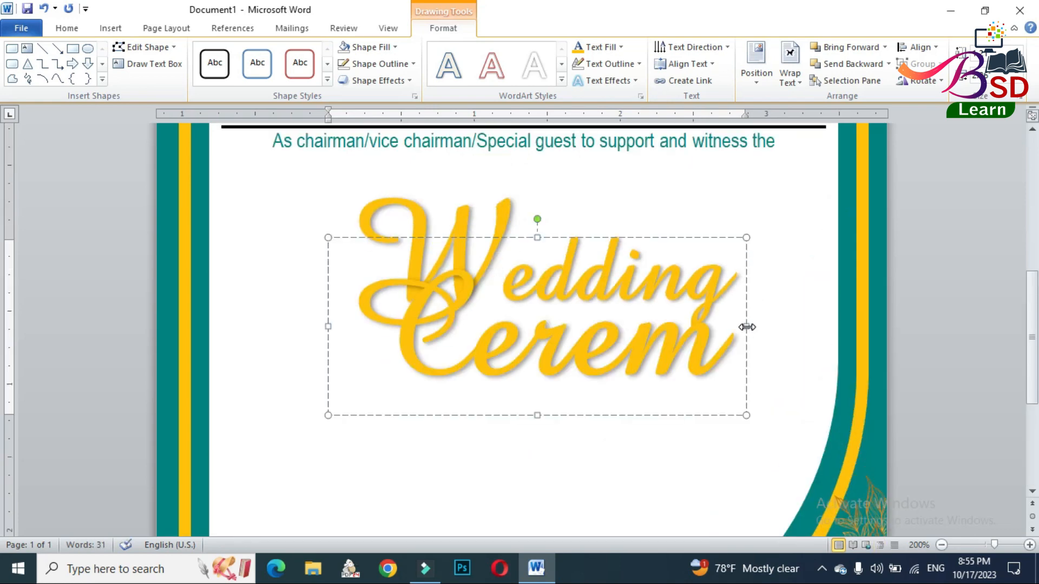
{"action": "left_click_drag", "start_coordinate": [747, 327], "coordinate": [828, 328]}
{"action": "left_click_drag", "start_coordinate": [325, 326], "coordinate": [217, 335]}
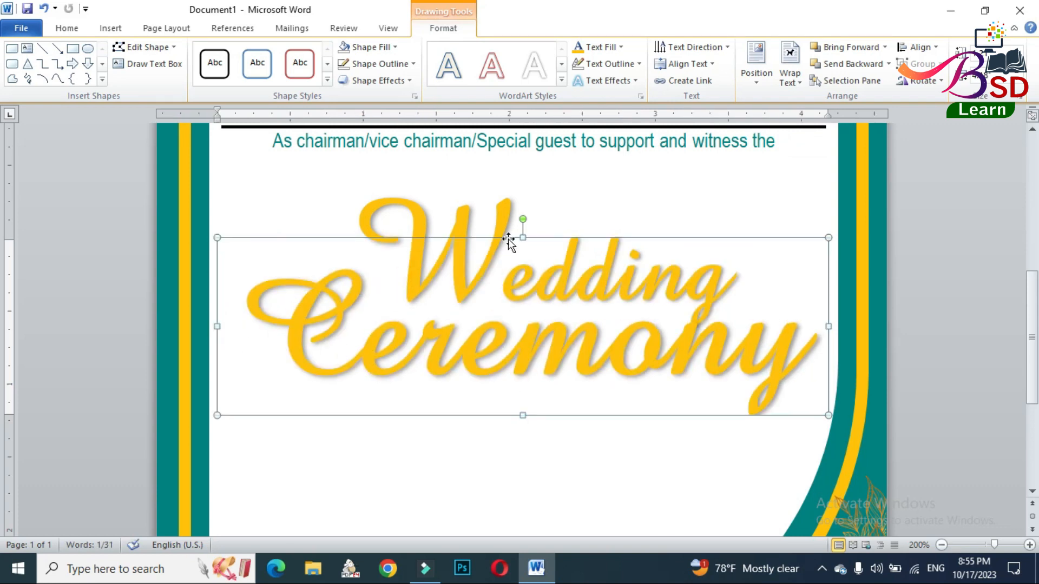
- Move the "Ceremony" WordArt slightly down and nudge it to the right beneath "Wedding"
{"action": "left_click_drag", "start_coordinate": [509, 238], "coordinate": [509, 256]}
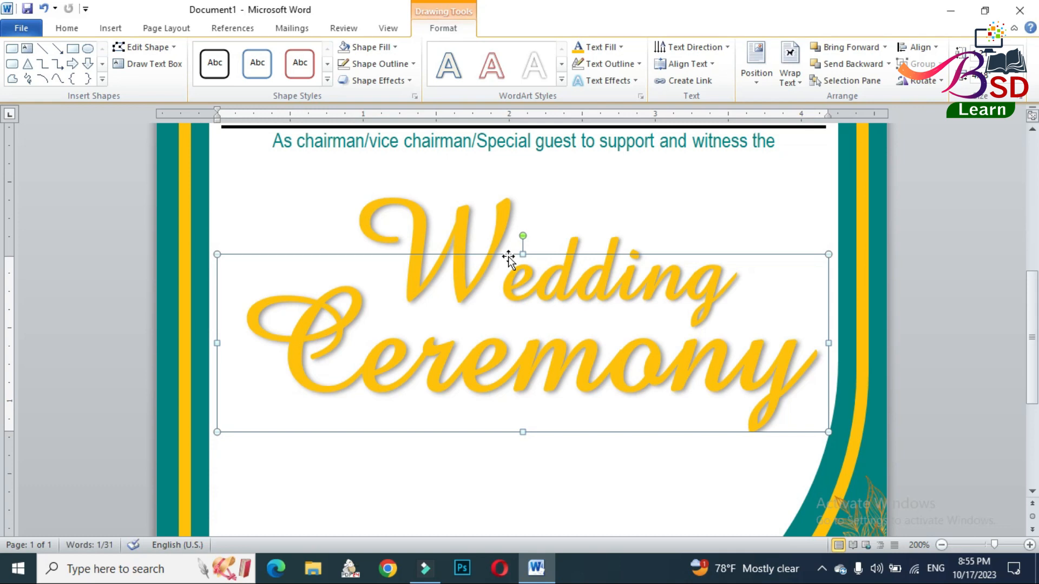
{"action": "key", "text": "Right"}
{"action": "key", "text": "Right"}
{"action": "key", "text": "Right"}
{"action": "key", "text": "Right"}
{"action": "key", "text": "Right"}
{"action": "key", "text": "Right"}
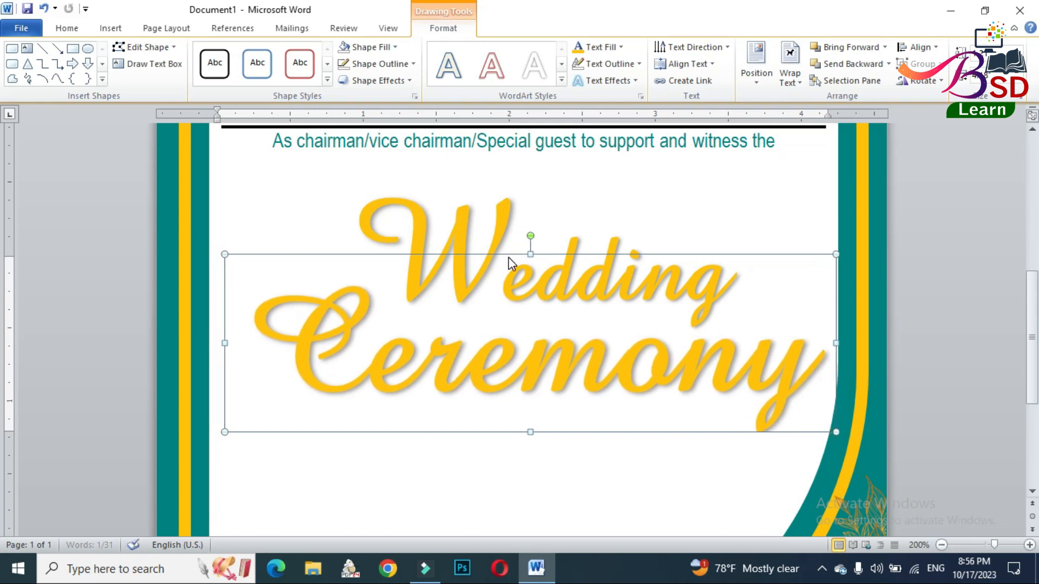
{"action": "key", "text": "Right"}
{"action": "key", "text": "Right"}
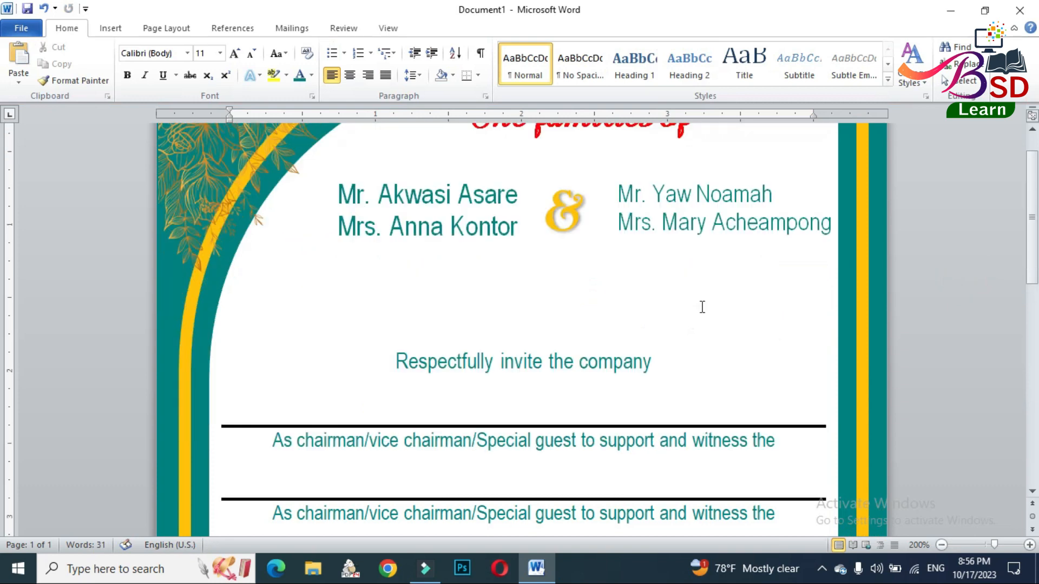
- Move the "Respectfully invite the company" text box up to just below the parents' names
{"action": "scroll", "coordinate": [698, 303], "scroll_direction": "down", "scroll_amount": 5}
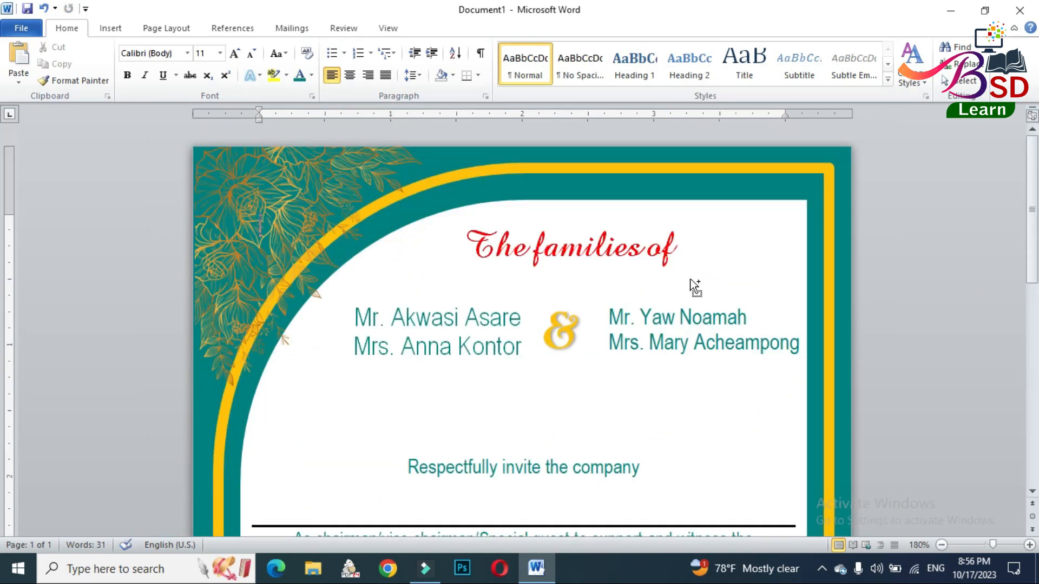
{"action": "scroll", "coordinate": [696, 285], "scroll_direction": "down", "scroll_amount": 4}
{"action": "scroll", "coordinate": [557, 399], "scroll_direction": "down", "scroll_amount": 4}
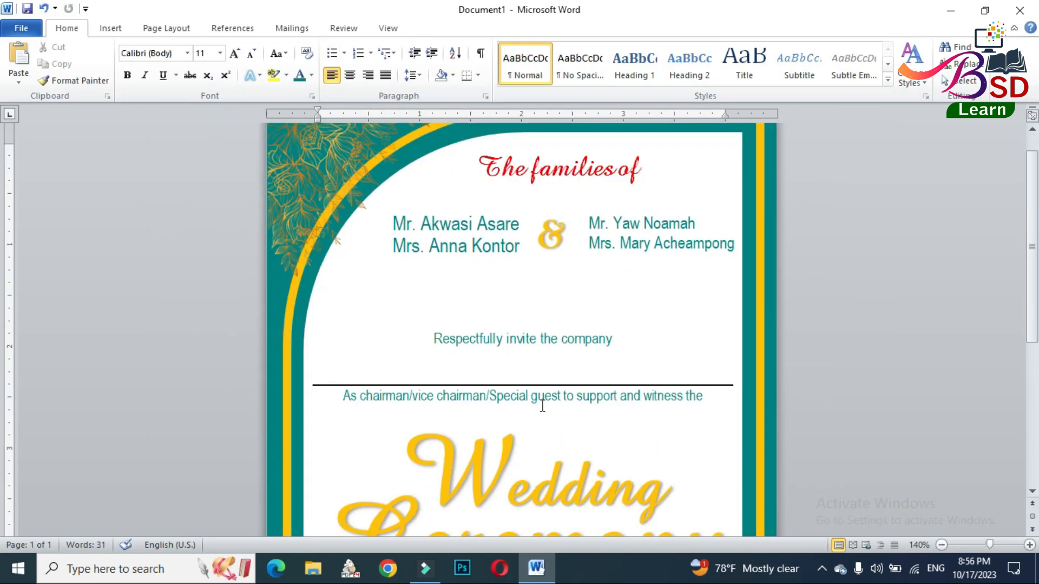
{"action": "left_click", "coordinate": [531, 287]}
{"action": "left_click_drag", "start_coordinate": [529, 274], "coordinate": [531, 222]}
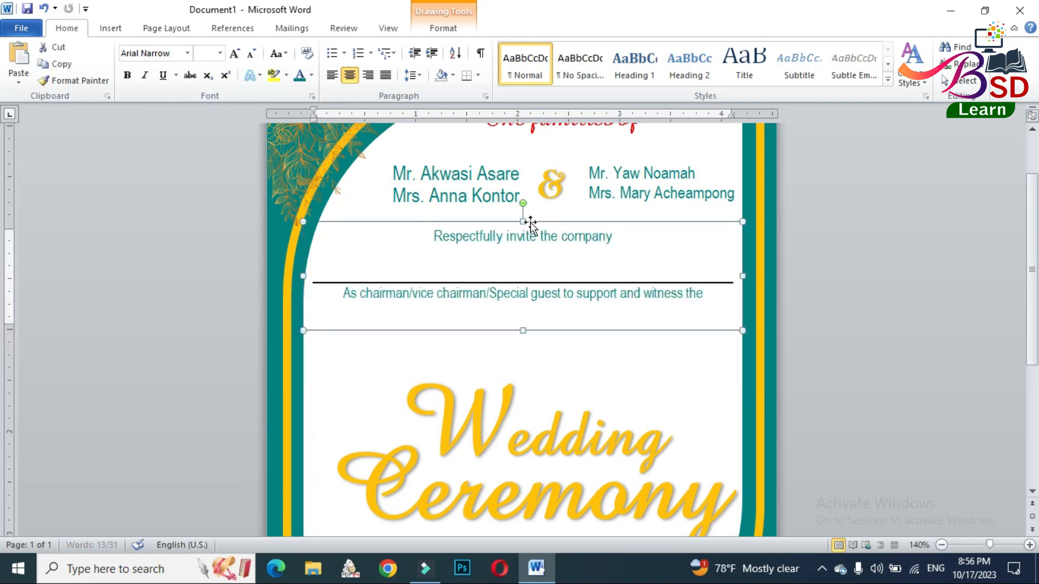
{"action": "key", "text": "Down"}
{"action": "key", "text": "Down"}
{"action": "key", "text": "Down"}
{"action": "key", "text": "Down"}
{"action": "key", "text": "Down"}
{"action": "key", "text": "Down"}
- Move the "Wedding" WordArt up, closer to the chairman line
{"action": "scroll", "coordinate": [580, 352], "scroll_direction": "down", "scroll_amount": 3}
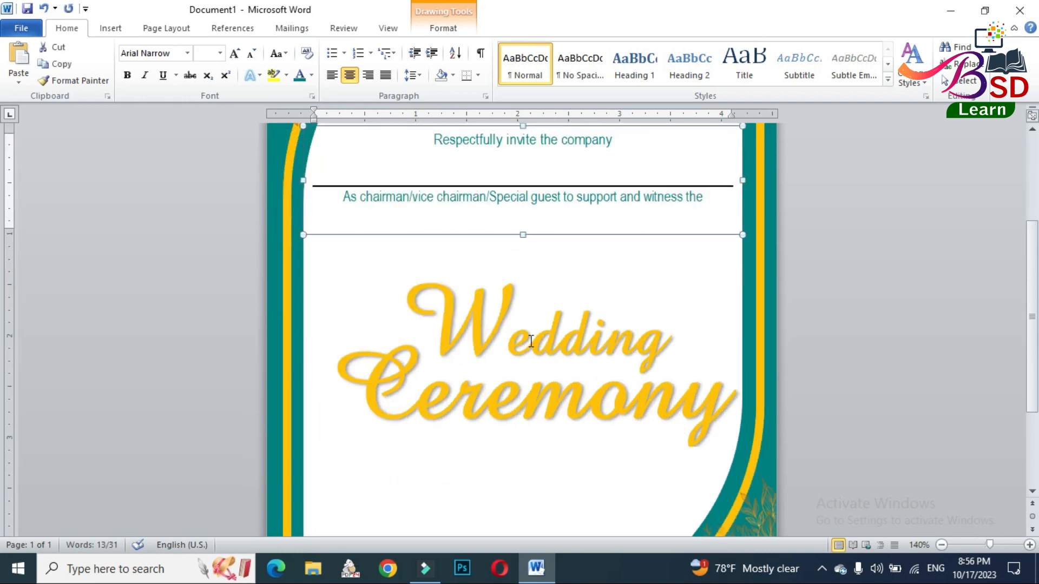
{"action": "left_click", "coordinate": [528, 341]}
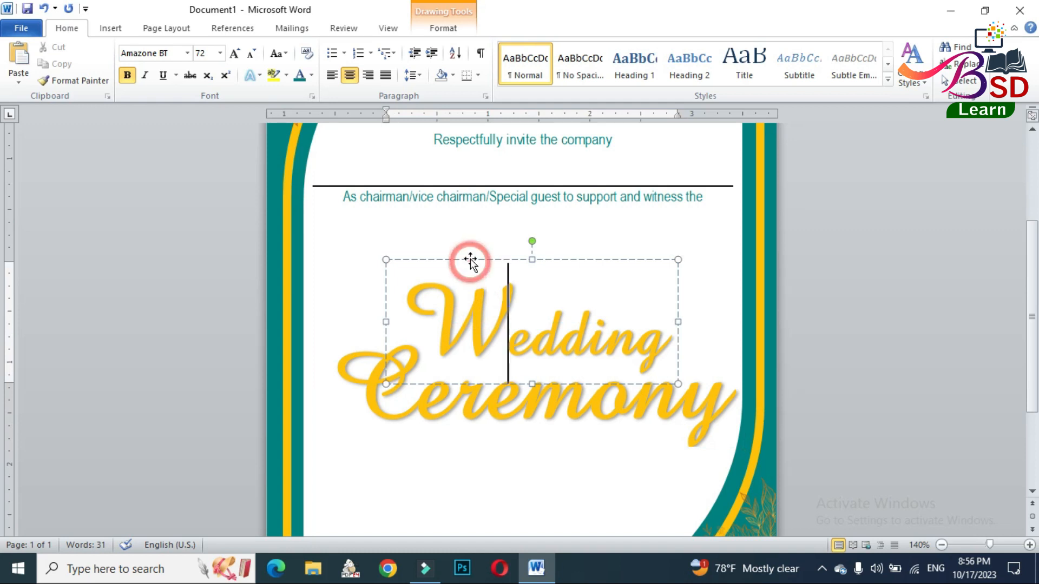
{"action": "left_click_drag", "start_coordinate": [470, 258], "coordinate": [471, 231]}
- Move the "Ceremony" WordArt up under "Wedding" and nudge it slightly to the left
{"action": "left_click", "coordinate": [464, 415]}
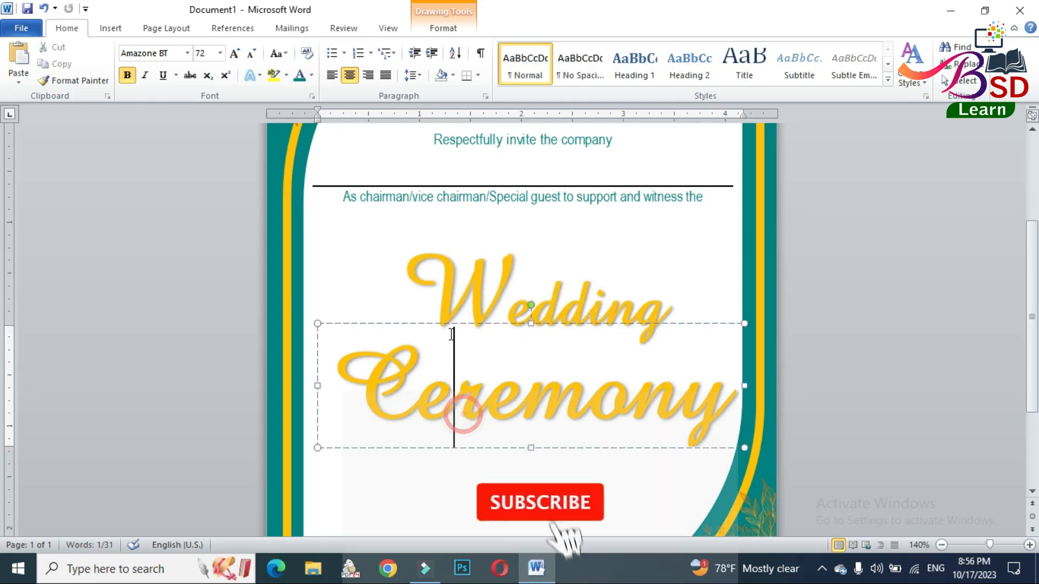
{"action": "left_click_drag", "start_coordinate": [440, 320], "coordinate": [443, 297]}
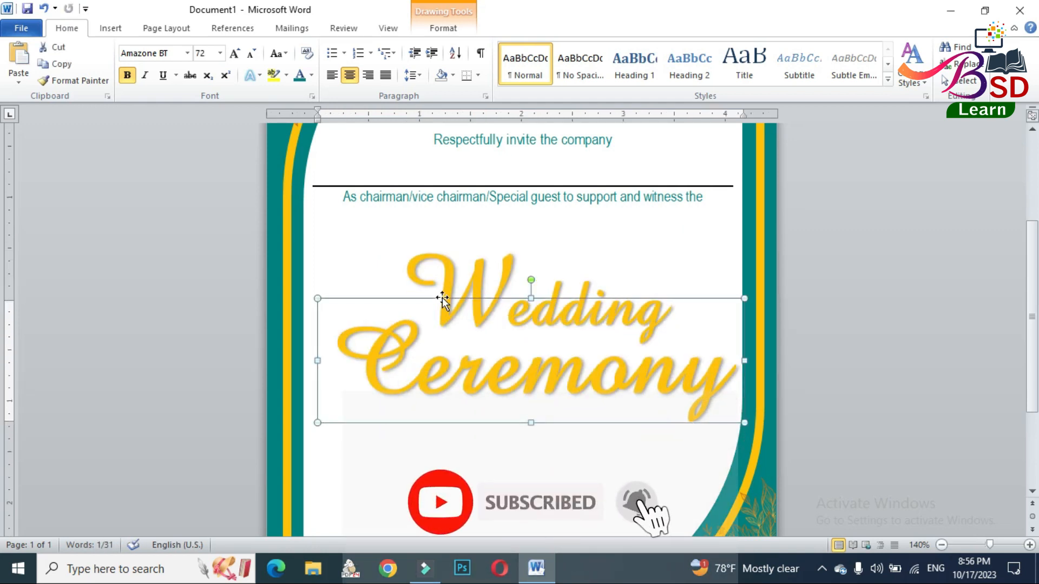
{"action": "key", "text": "Up"}
{"action": "key", "text": "Up"}
{"action": "key", "text": "Up"}
{"action": "key", "text": "Left"}
{"action": "key", "text": "Left"}
{"action": "key", "text": "Left"}
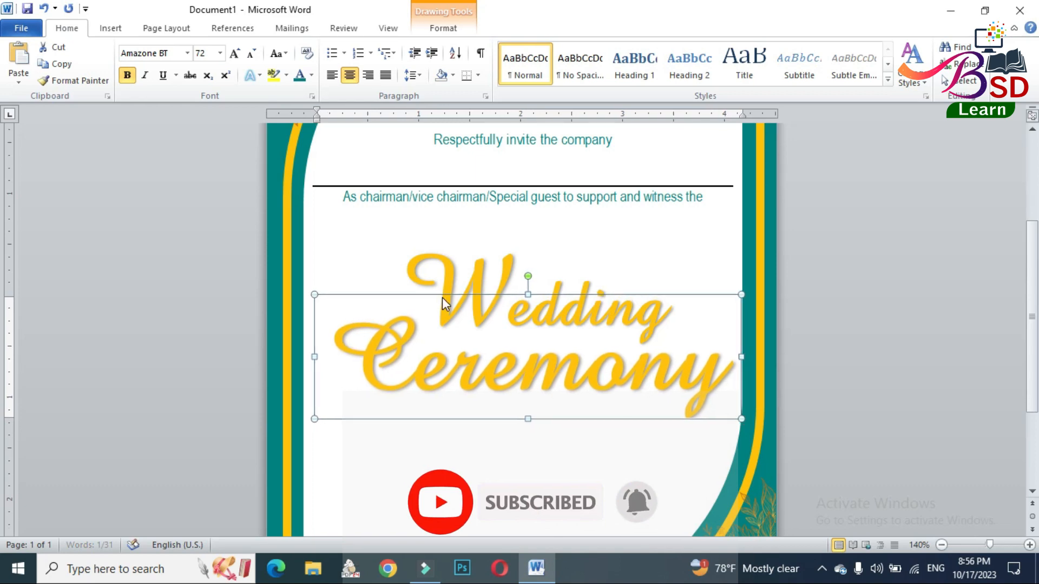
{"action": "key", "text": "Up"}
{"action": "key", "text": "Up"}
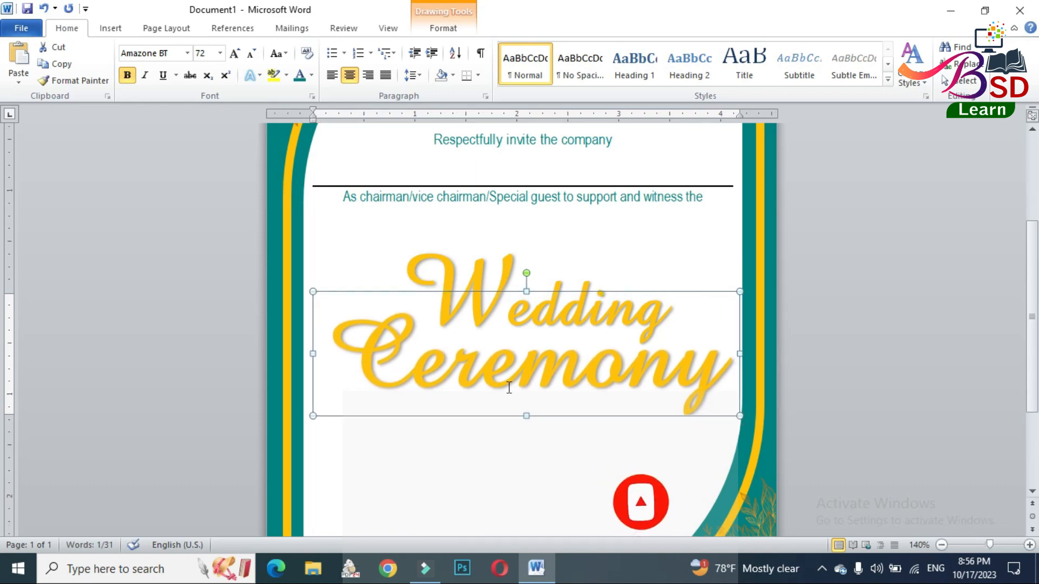
- Insert the Ring picture from the Wedding folder and set its text wrapping to In Front of Text
{"action": "scroll", "coordinate": [650, 363], "scroll_direction": "down", "scroll_amount": 3}
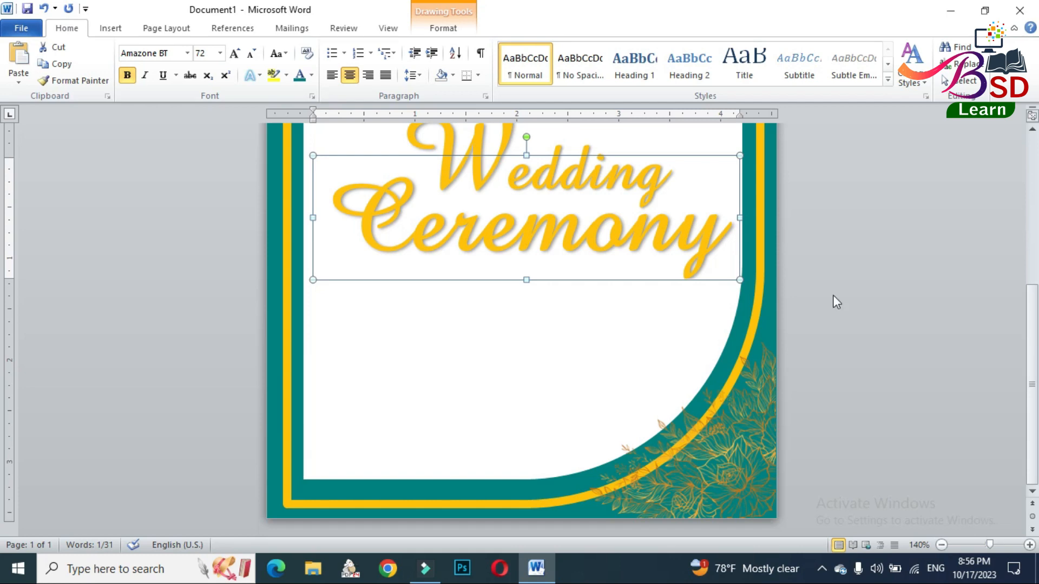
{"action": "left_click", "coordinate": [913, 255]}
{"action": "scroll", "coordinate": [632, 305], "scroll_direction": "down", "scroll_amount": 5}
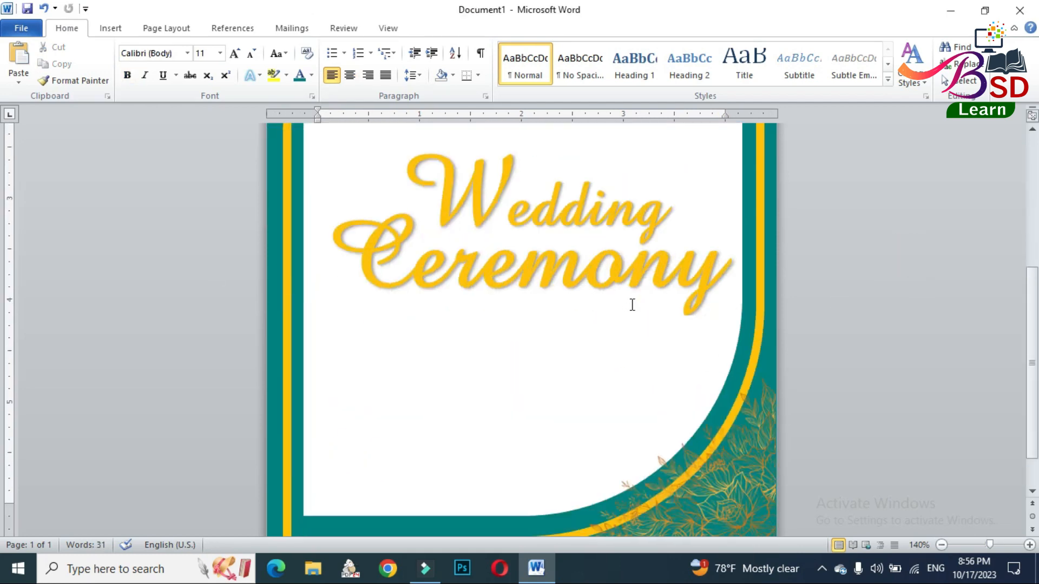
{"action": "left_click", "coordinate": [110, 28]}
{"action": "left_click", "coordinate": [223, 60]}
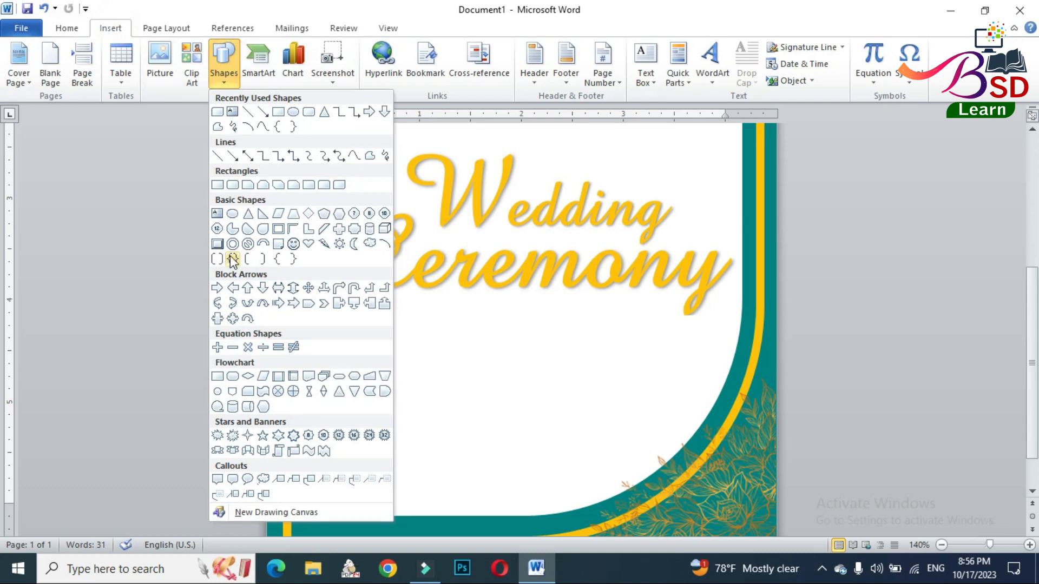
{"action": "left_click", "coordinate": [152, 58]}
{"action": "left_click", "coordinate": [177, 122]}
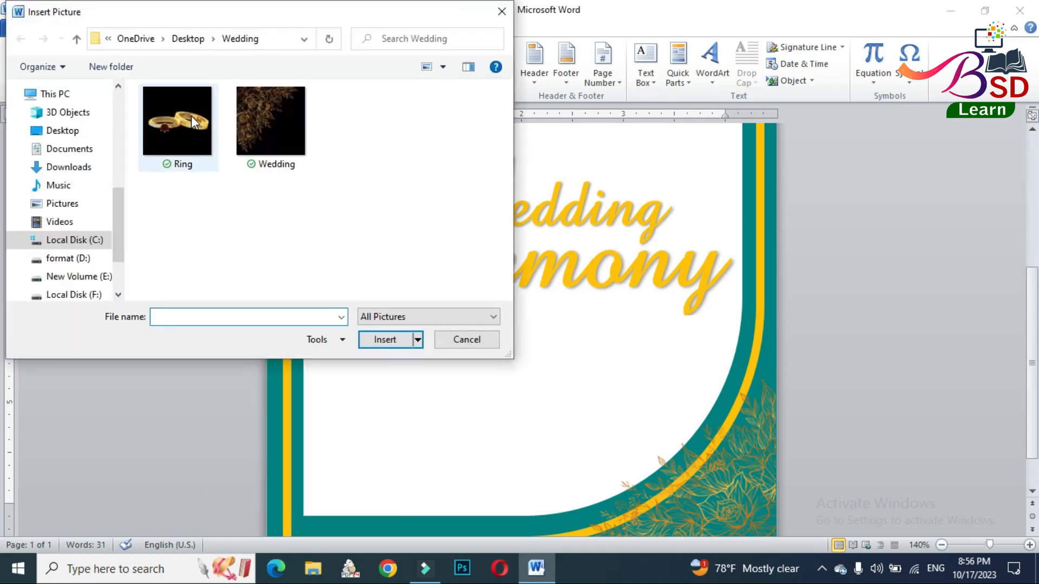
{"action": "left_click", "coordinate": [385, 340]}
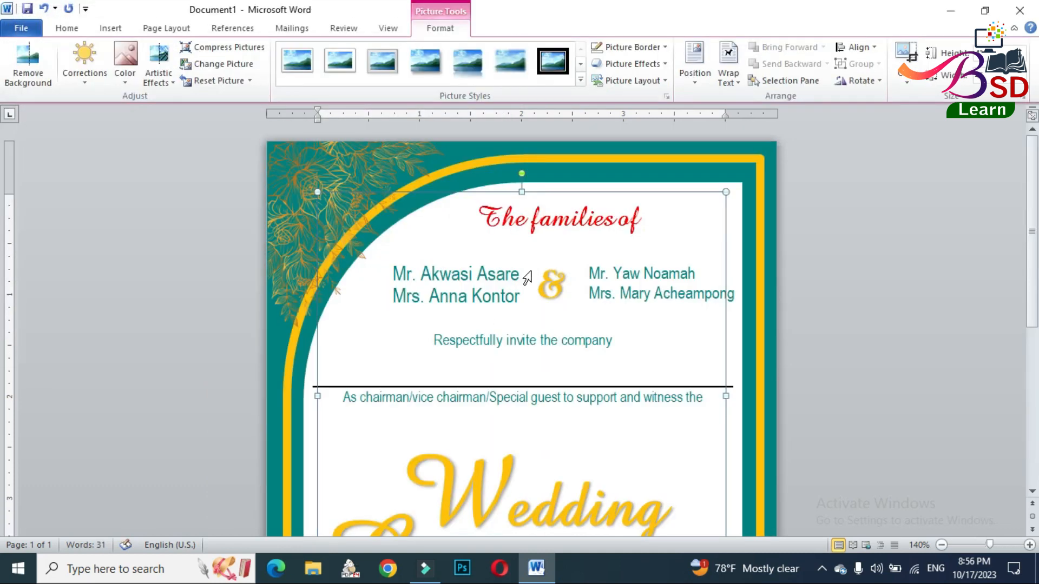
{"action": "left_click", "coordinate": [729, 76]}
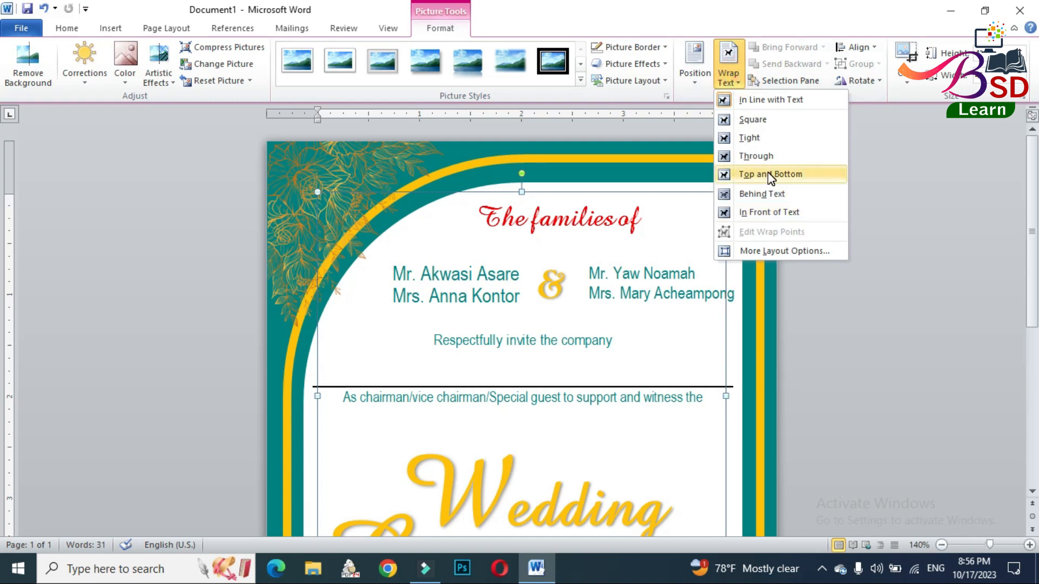
{"action": "left_click", "coordinate": [765, 210]}
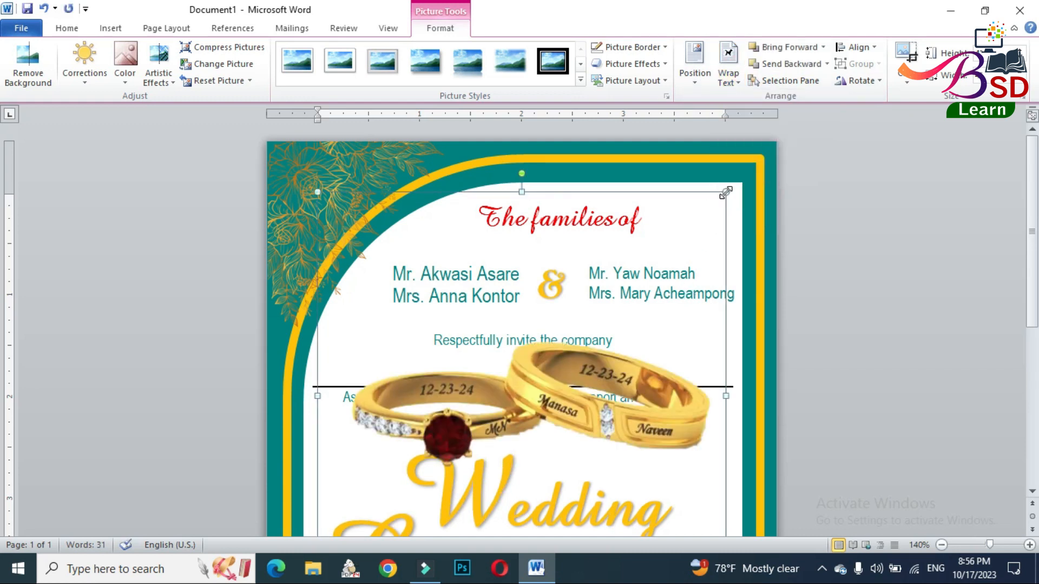
- Shrink the rings picture and move it down so the rings sit beneath the "Ceremony" WordArt
{"action": "left_click_drag", "start_coordinate": [726, 193], "coordinate": [610, 375]}
{"action": "scroll", "coordinate": [570, 376], "scroll_direction": "down", "scroll_amount": 3}
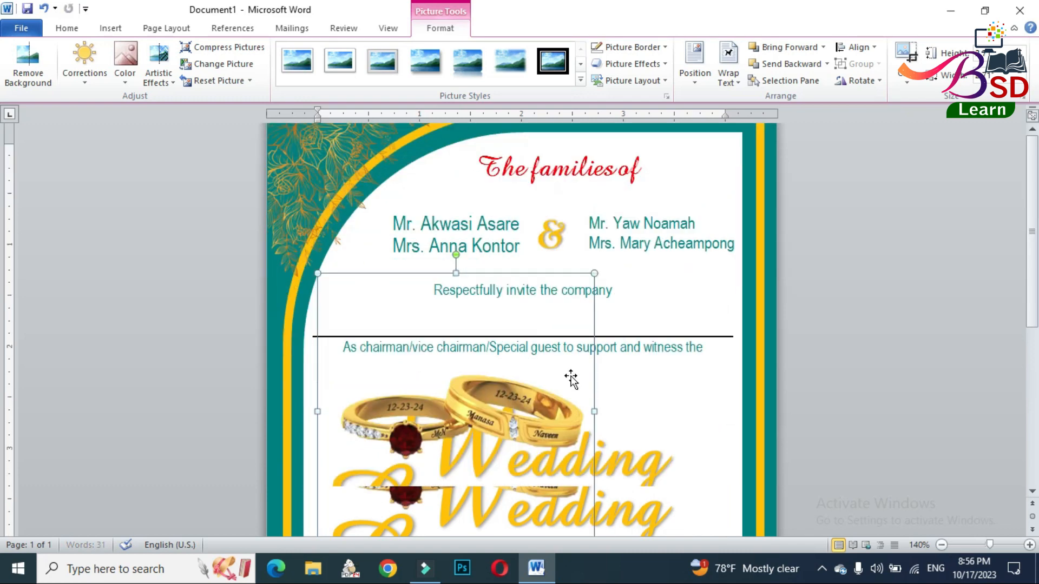
{"action": "left_click_drag", "start_coordinate": [516, 334], "coordinate": [585, 454]}
- Crop the empty areas above, below and to the left of the rings in the picture
{"action": "left_click", "coordinate": [907, 79]}
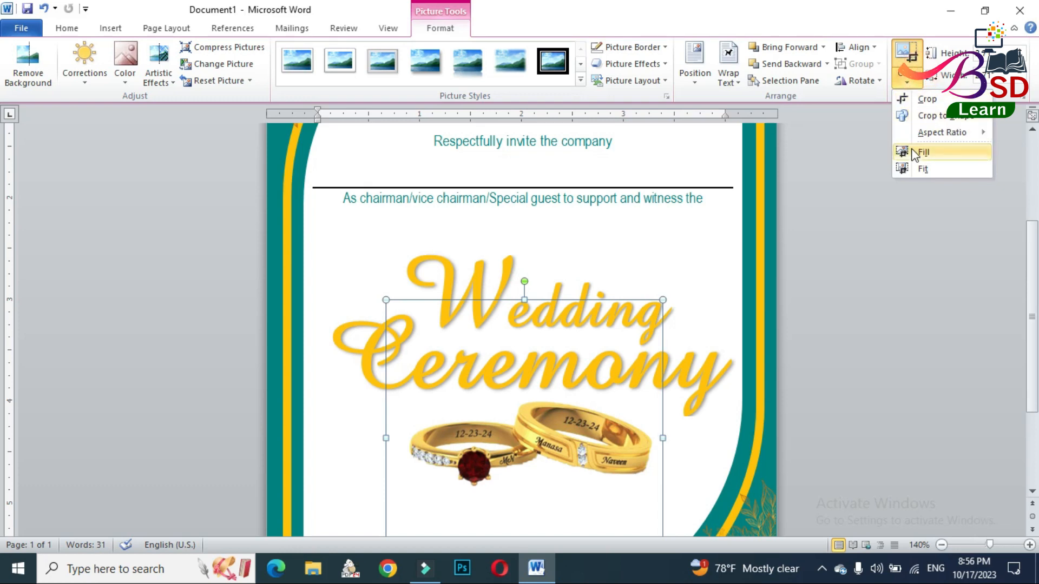
{"action": "left_click", "coordinate": [927, 99]}
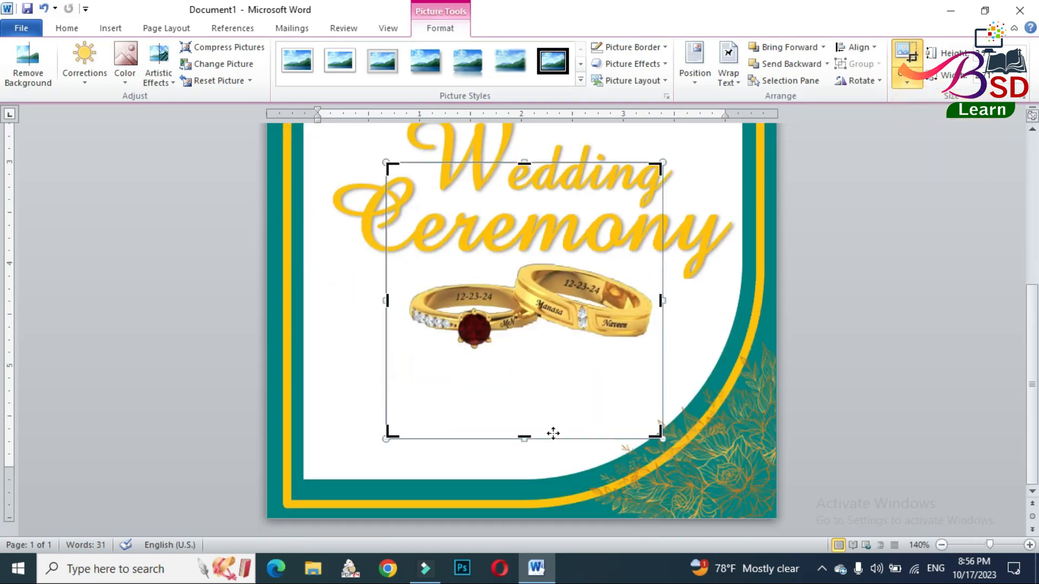
{"action": "left_click_drag", "start_coordinate": [526, 441], "coordinate": [534, 355]}
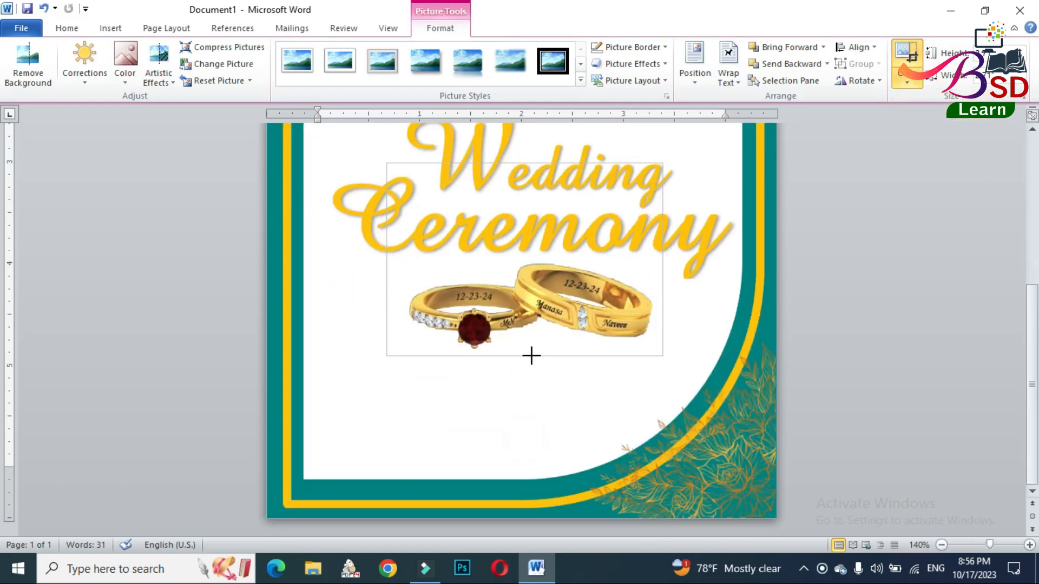
{"action": "left_click", "coordinate": [524, 163]}
{"action": "left_click", "coordinate": [528, 255]}
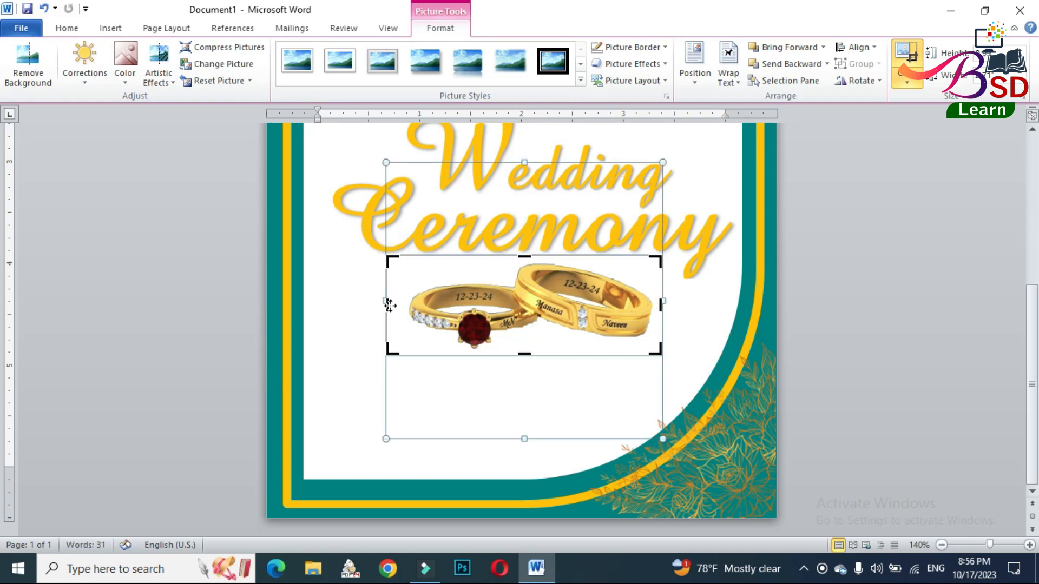
{"action": "left_click_drag", "start_coordinate": [385, 305], "coordinate": [406, 301]}
{"action": "left_click", "coordinate": [894, 312]}
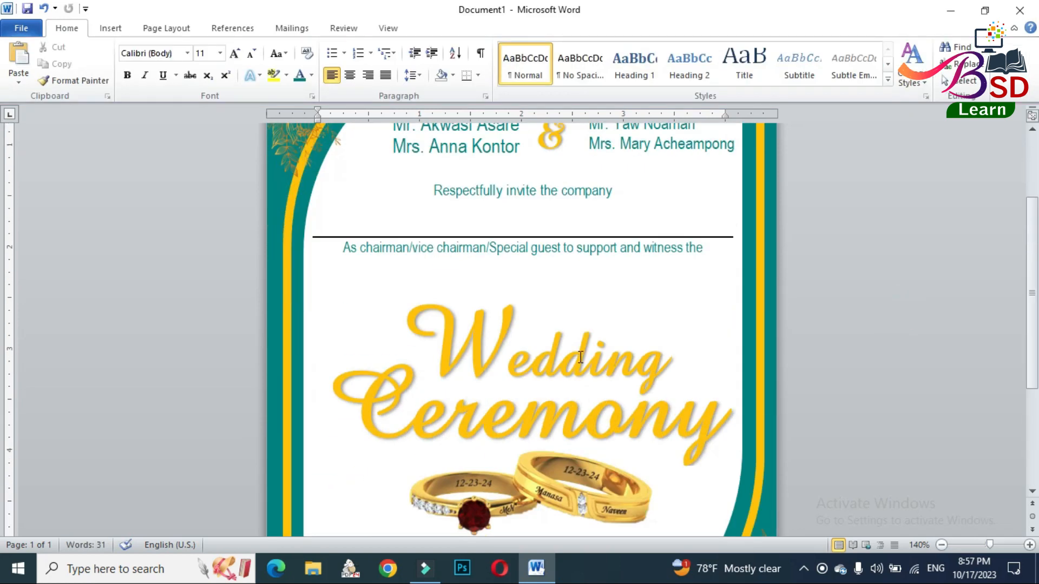
- Scale the cropped rings picture down to a small ornament centred beneath "Ceremony"
{"action": "left_click", "coordinate": [569, 305]}
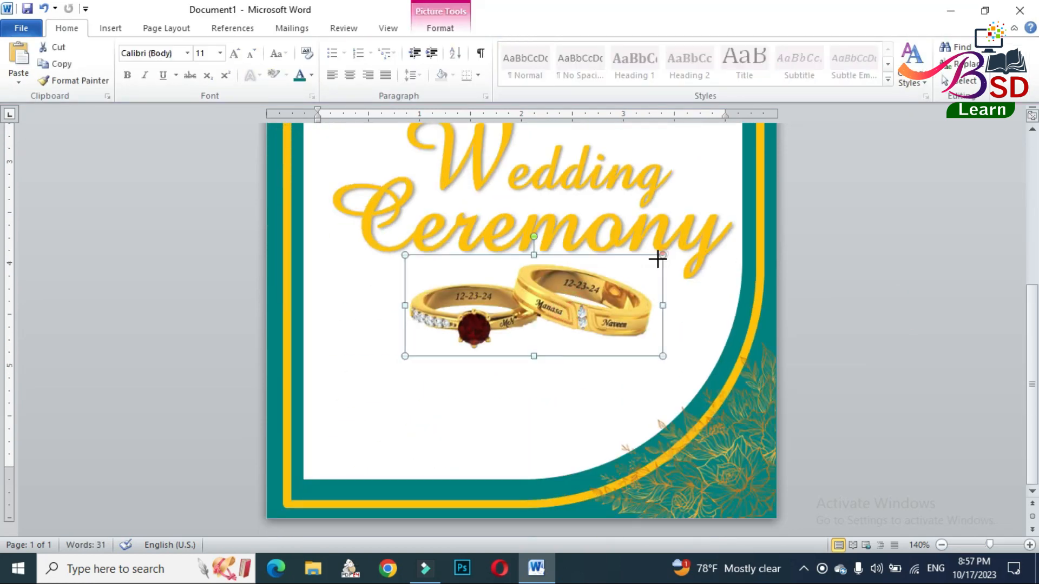
{"action": "left_click_drag", "start_coordinate": [658, 260], "coordinate": [542, 295]}
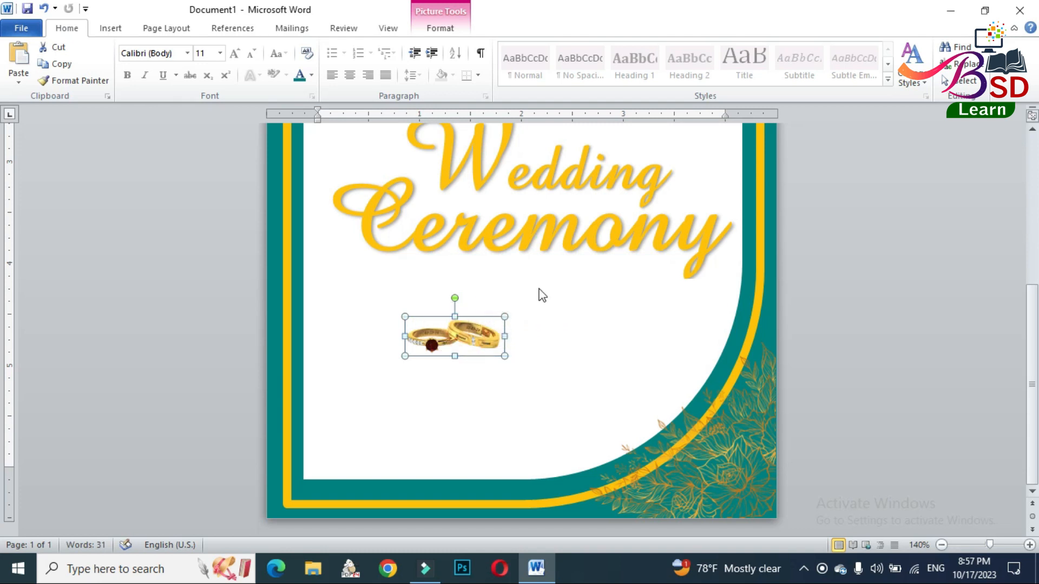
- Apply an outer shadow falling straight below the rings picture
{"action": "left_click", "coordinate": [441, 32]}
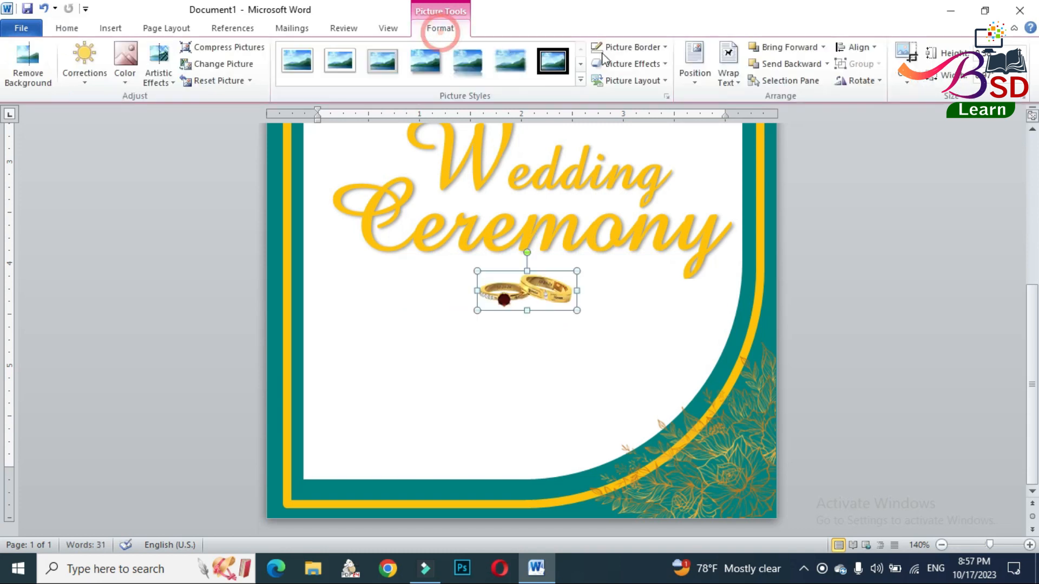
{"action": "left_click", "coordinate": [652, 65]}
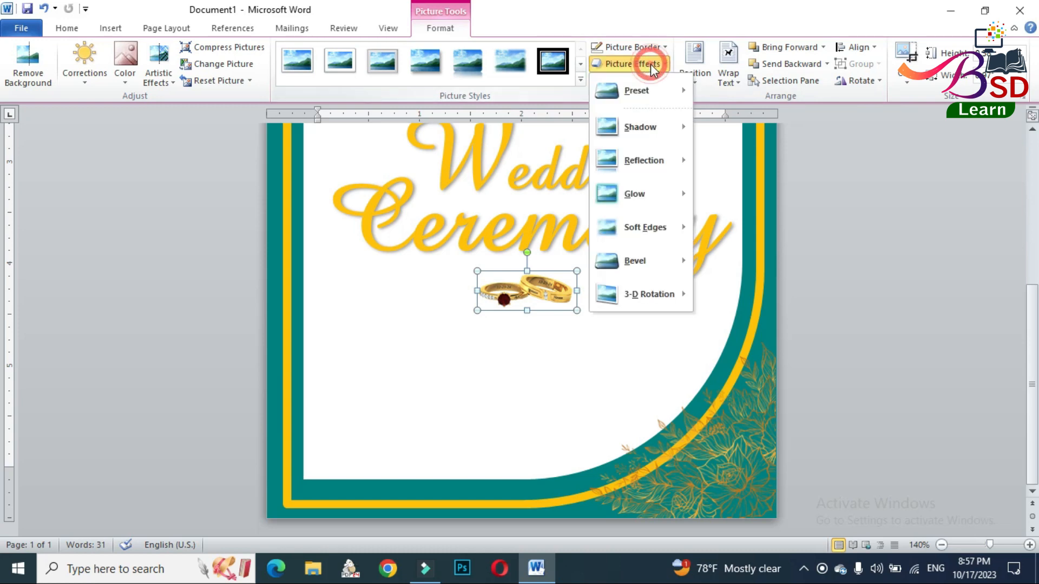
{"action": "mouse_move", "coordinate": [677, 135]}
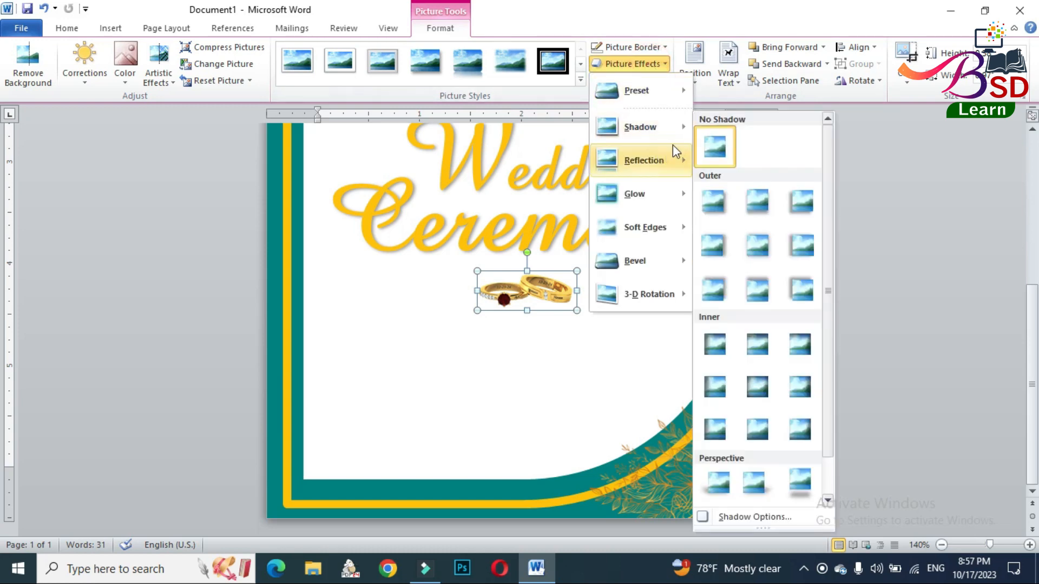
{"action": "left_click", "coordinate": [748, 196]}
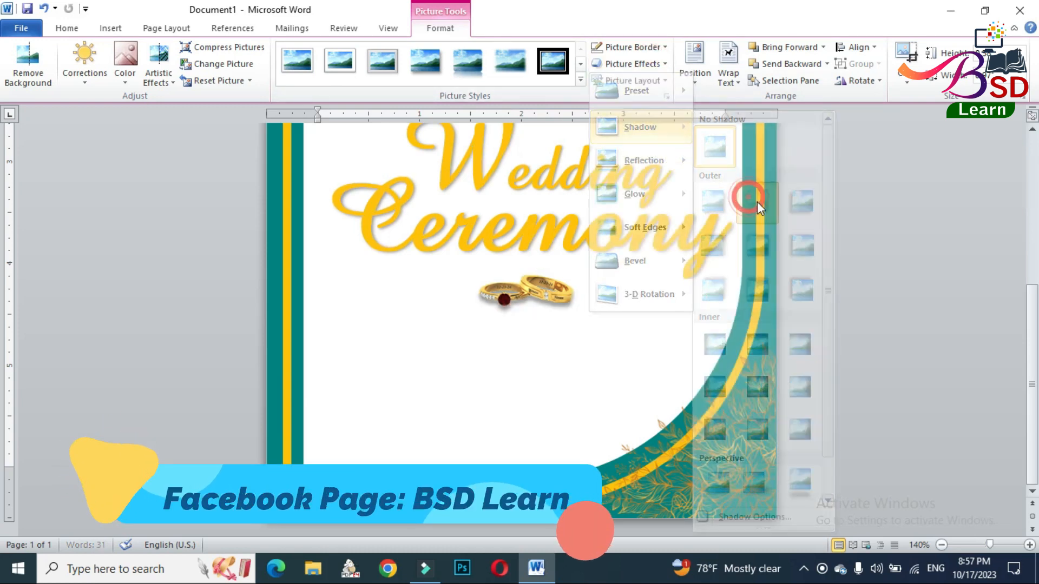
{"action": "left_click", "coordinate": [961, 376]}
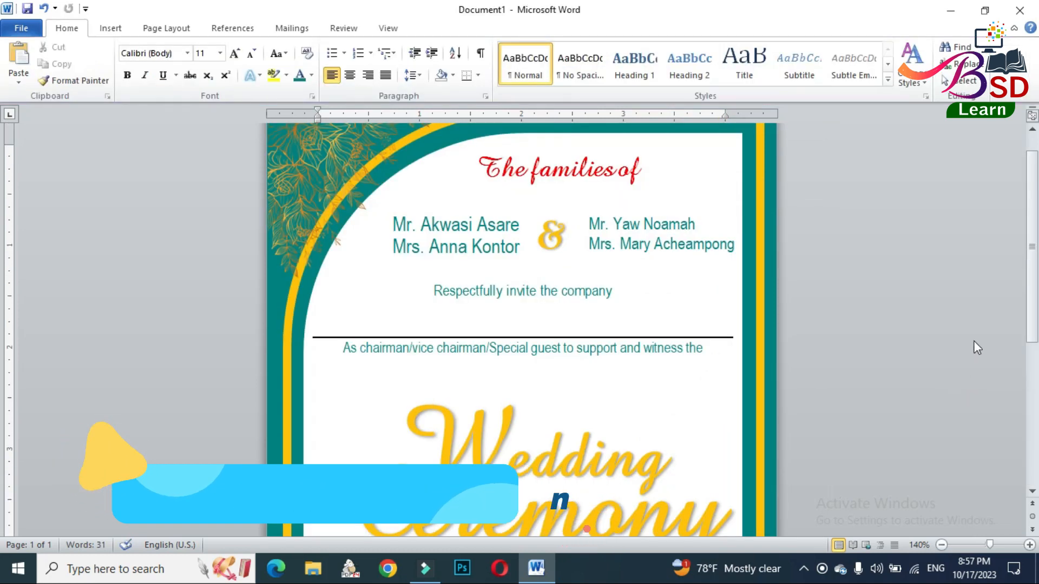
- Reduce the "Ceremony" WordArt's font size to 48
{"action": "scroll", "coordinate": [620, 398], "scroll_direction": "down", "scroll_amount": 5}
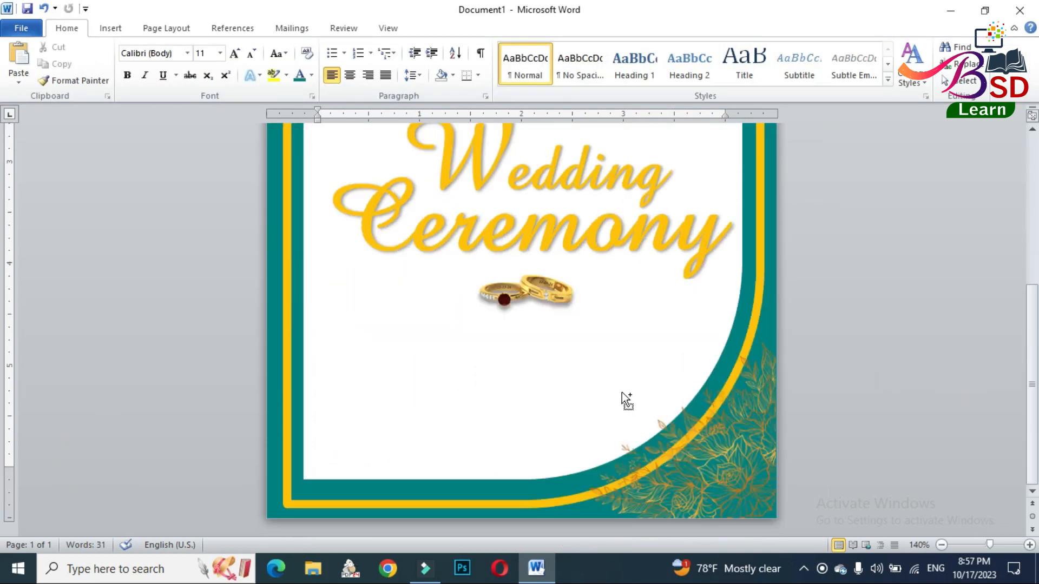
{"action": "scroll", "coordinate": [624, 401], "scroll_direction": "up", "scroll_amount": 5}
{"action": "scroll", "coordinate": [627, 385], "scroll_direction": "up", "scroll_amount": 4, "text": "ctrl"}
{"action": "scroll", "coordinate": [642, 363], "scroll_direction": "down", "scroll_amount": 5}
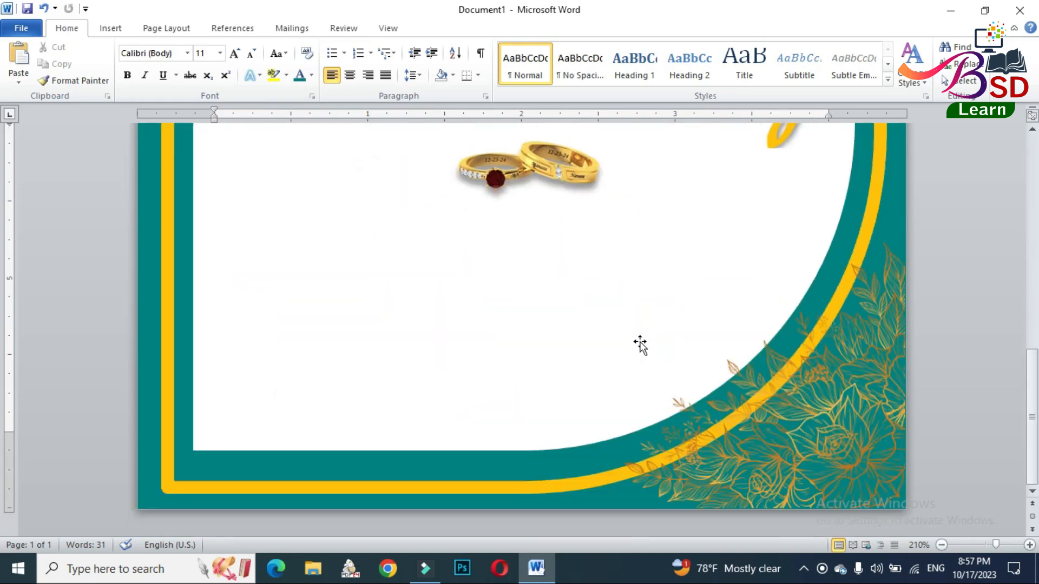
{"action": "scroll", "coordinate": [640, 343], "scroll_direction": "up", "scroll_amount": 5}
{"action": "scroll", "coordinate": [640, 343], "scroll_direction": "up", "scroll_amount": 7, "text": "ctrl"}
{"action": "scroll", "coordinate": [645, 347], "scroll_direction": "down", "scroll_amount": 7}
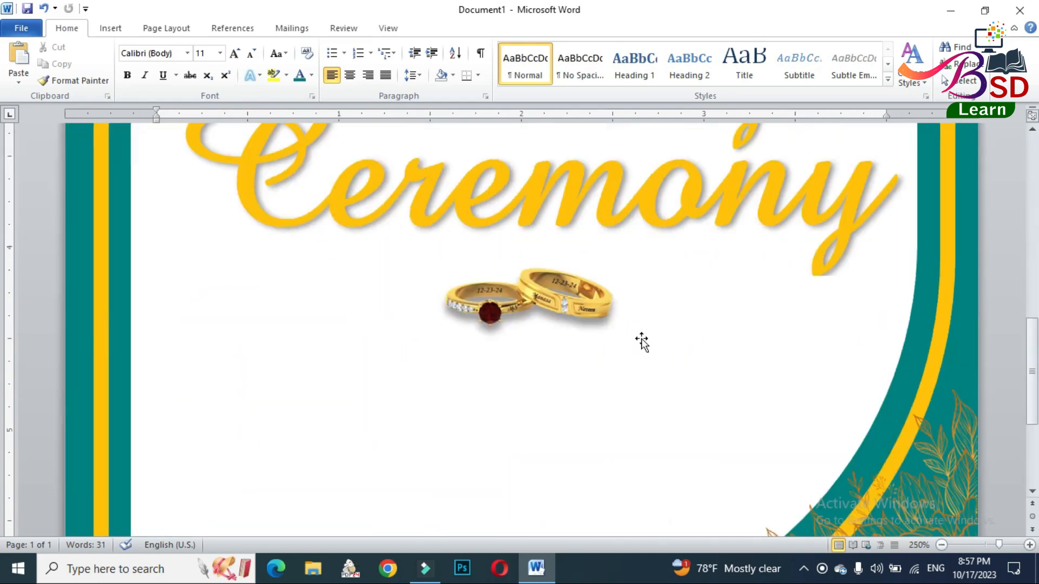
{"action": "scroll", "coordinate": [562, 302], "scroll_direction": "up", "scroll_amount": 3}
{"action": "left_click", "coordinate": [573, 289]}
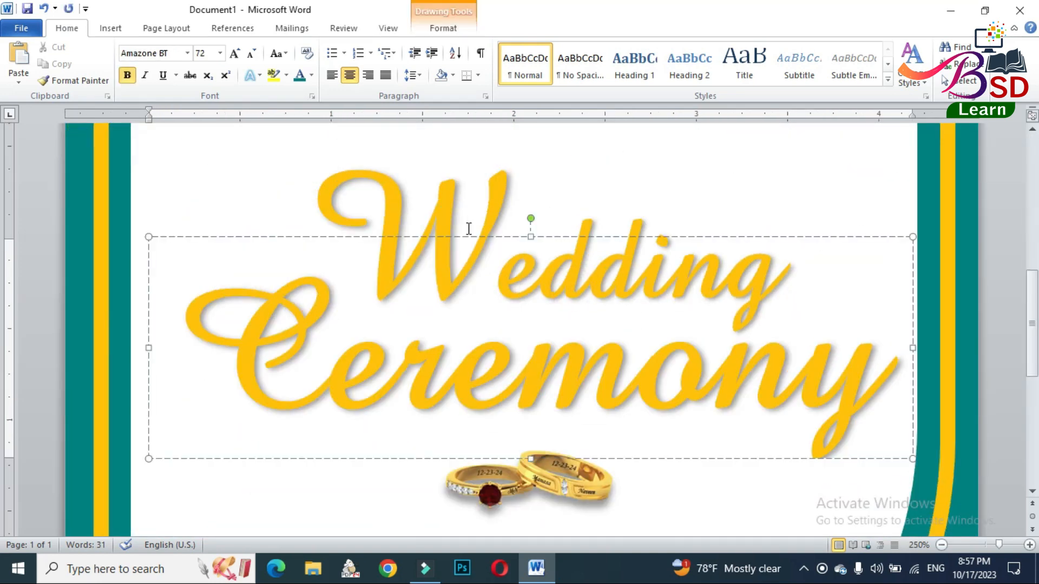
{"action": "left_click", "coordinate": [467, 236]}
{"action": "left_click", "coordinate": [252, 53]}
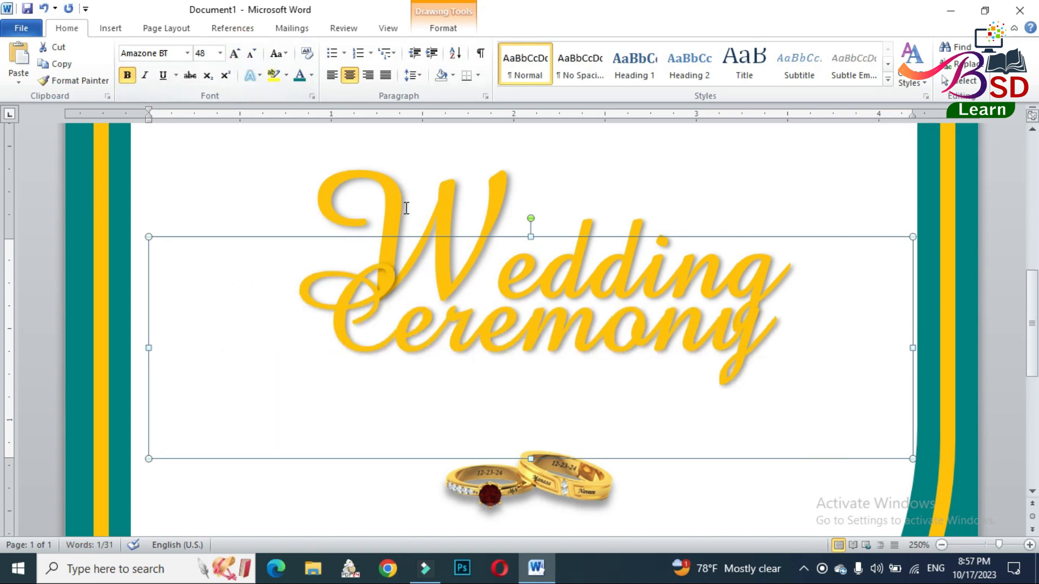
- Set the "Ceremony" WordArt's font size to 60
{"action": "left_click", "coordinate": [347, 226]}
{"action": "left_click", "coordinate": [447, 326]}
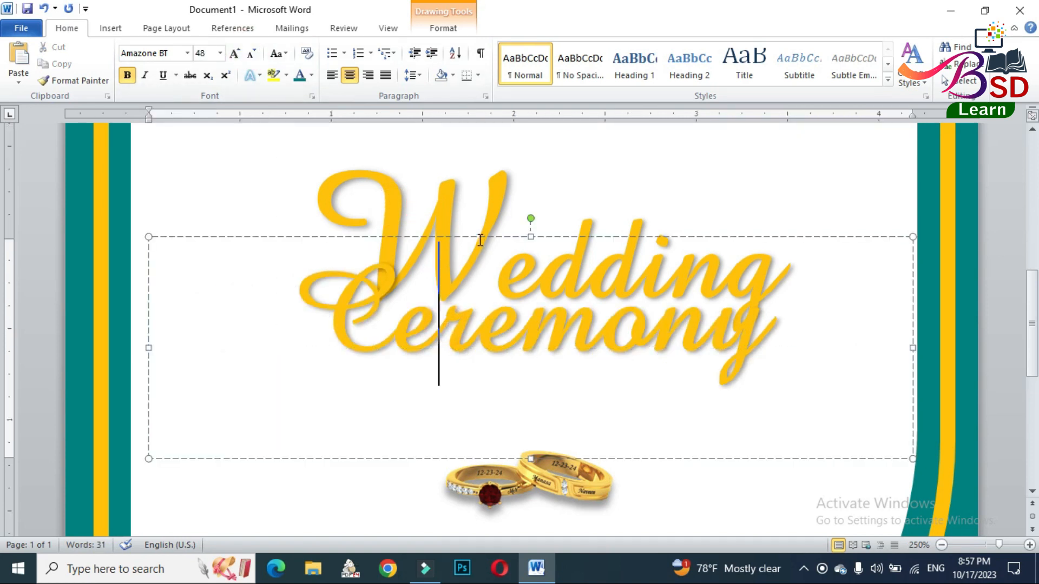
{"action": "left_click", "coordinate": [209, 52]}
{"action": "type", "text": "60"}
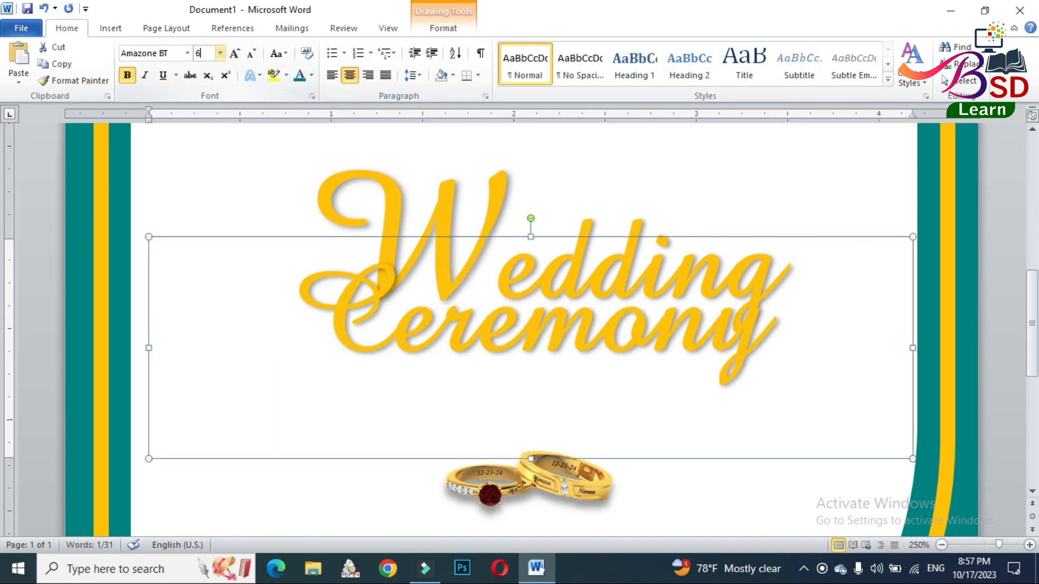
{"action": "key", "text": "Return"}
- Set the whole "Wedding" WordArt to font size 60 and move it up closer to the chairman line
{"action": "left_click", "coordinate": [387, 174]}
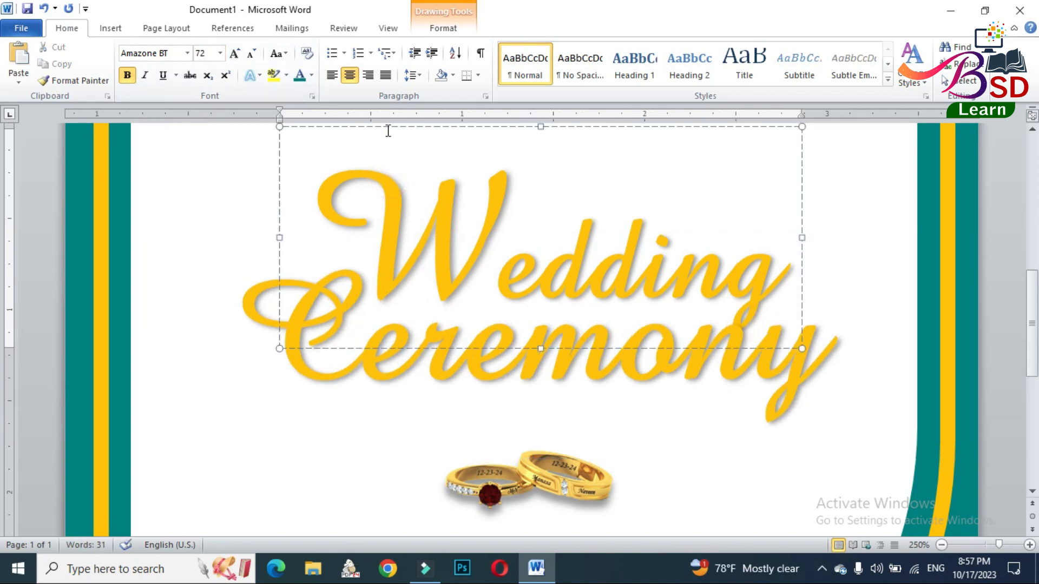
{"action": "left_click", "coordinate": [388, 126]}
{"action": "left_click", "coordinate": [210, 52]}
{"action": "type", "text": "60"}
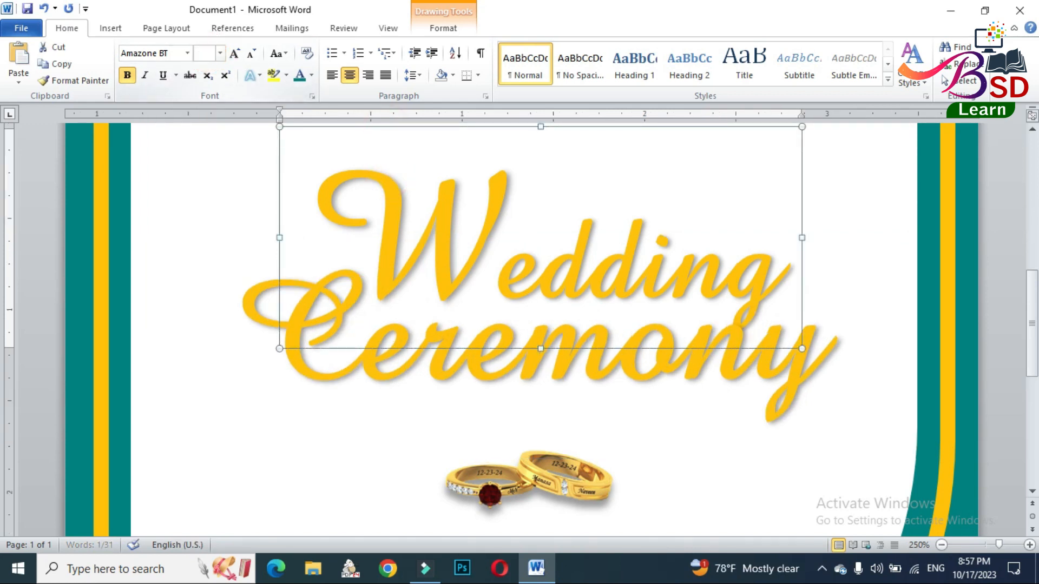
{"action": "key", "text": "Return"}
{"action": "scroll", "coordinate": [453, 225], "scroll_direction": "up", "scroll_amount": 3}
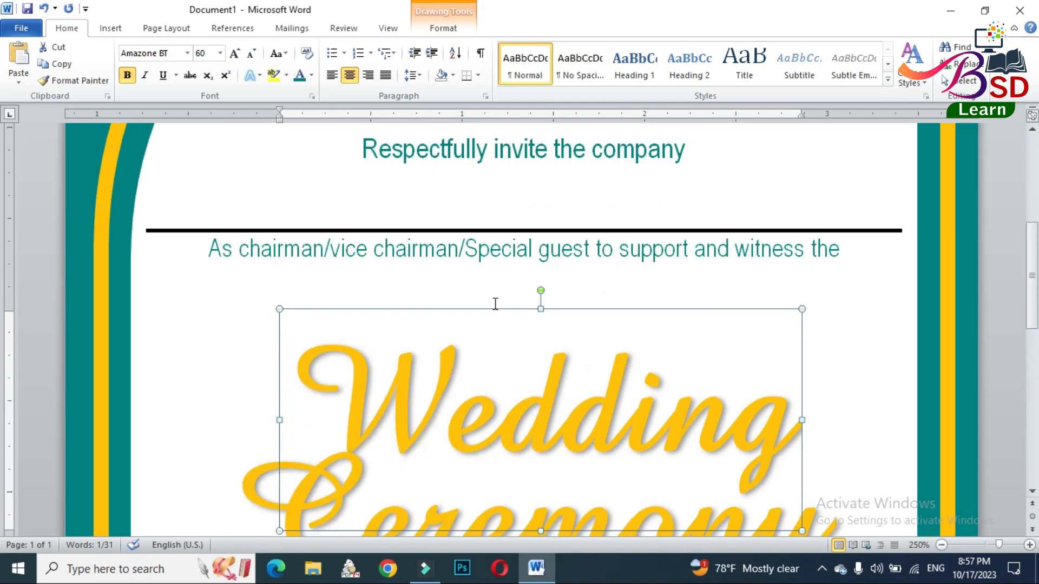
{"action": "left_click_drag", "start_coordinate": [492, 308], "coordinate": [432, 184]}
- Move the "Ceremony" WordArt up beneath "Wedding" and fine-tune it slightly down and to the left
{"action": "scroll", "coordinate": [487, 265], "scroll_direction": "down", "scroll_amount": 3}
{"action": "left_click", "coordinate": [442, 242]}
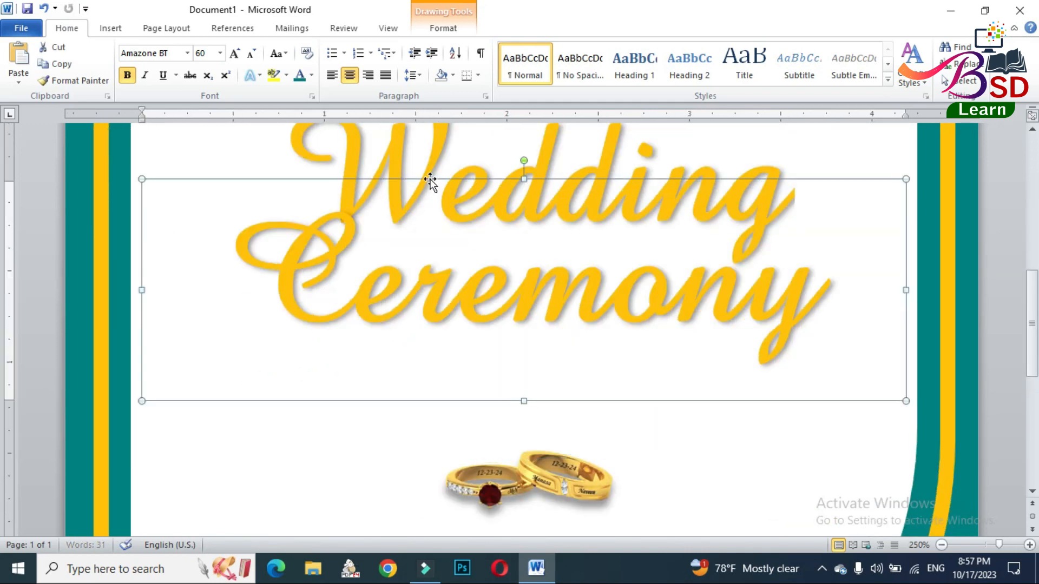
{"action": "key", "text": "Down"}
{"action": "key", "text": "Down"}
{"action": "key", "text": "Down"}
{"action": "key", "text": "Down"}
{"action": "key", "text": "Down"}
{"action": "key", "text": "Down"}
{"action": "key", "text": "Down"}
{"action": "key", "text": "Down"}
{"action": "key", "text": "Down"}
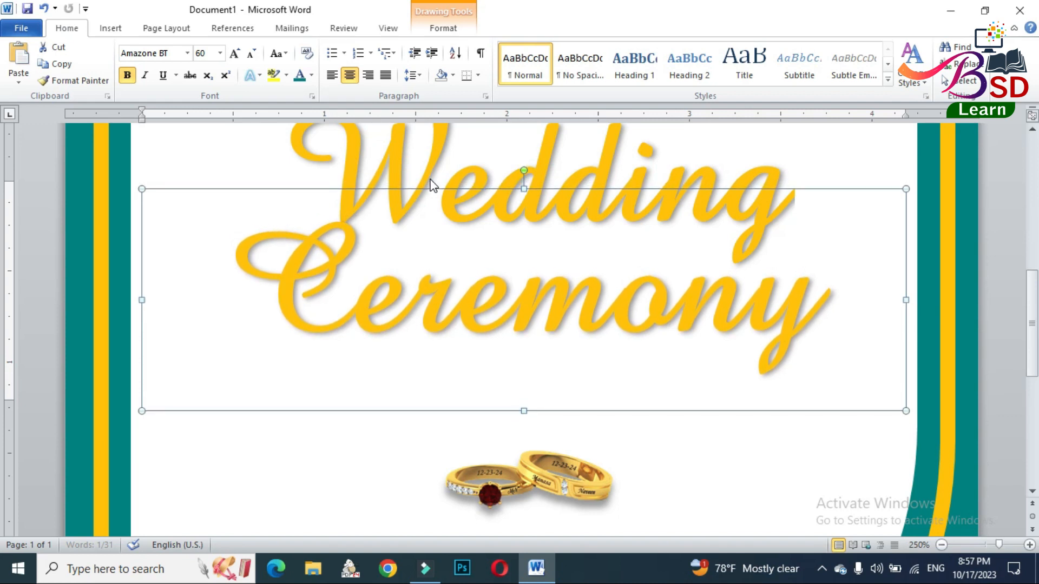
{"action": "key", "text": "Left"}
{"action": "key", "text": "Left"}
{"action": "key", "text": "Left"}
{"action": "key", "text": "Left"}
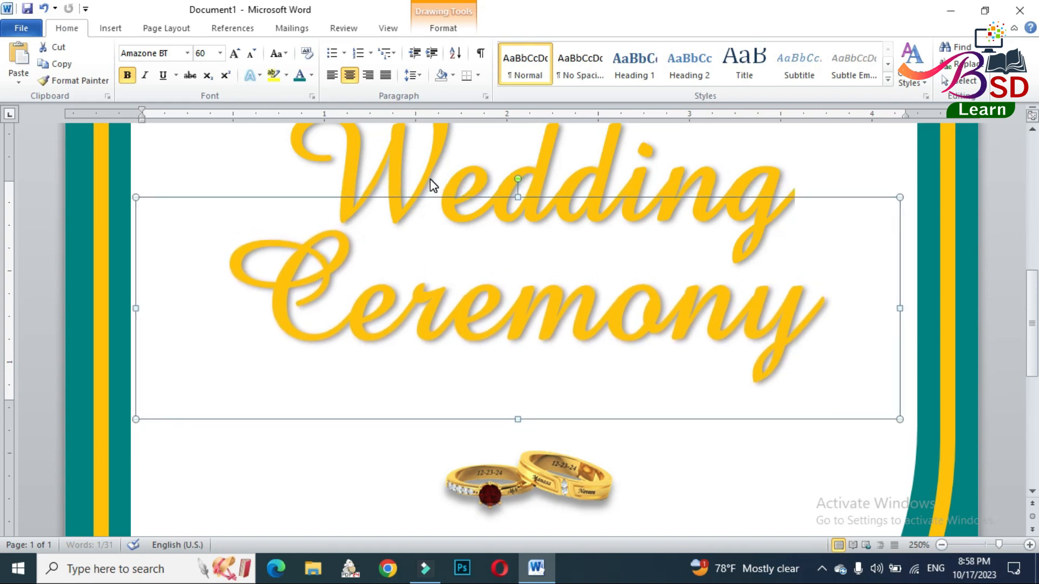
- Nudge the "Ceremony" WordArt up closer to "Wedding" and shift it a little further left
{"action": "key", "text": "Up"}
{"action": "key", "text": "Up"}
{"action": "key", "text": "Up"}
{"action": "key", "text": "Up"}
{"action": "left_click_drag", "start_coordinate": [415, 190], "coordinate": [405, 185]}
{"action": "key", "text": "Up"}
{"action": "key", "text": "Up"}
{"action": "key", "text": "Up"}
{"action": "key", "text": "Up"}
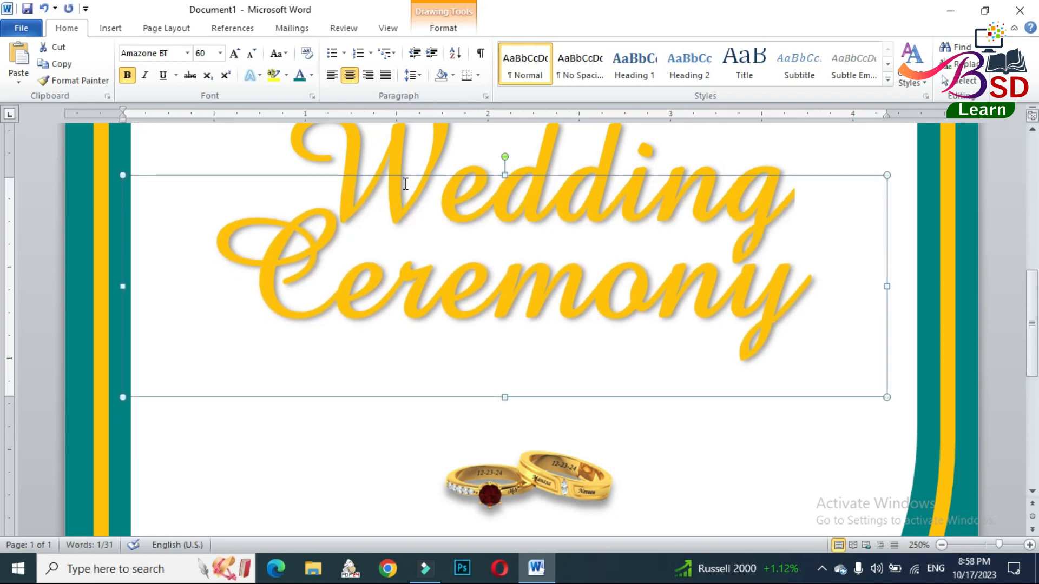
- Move the rings picture up so it sits directly beneath the "Ceremony" WordArt, slightly further left
{"action": "left_click", "coordinate": [540, 458]}
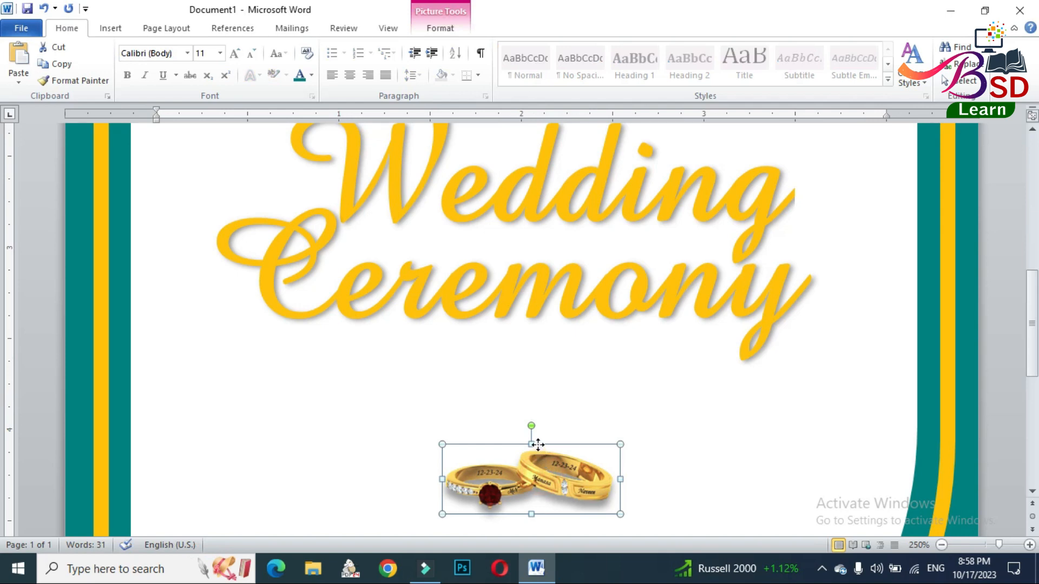
{"action": "left_click_drag", "start_coordinate": [538, 445], "coordinate": [522, 352]}
{"action": "scroll", "coordinate": [543, 384], "scroll_direction": "down", "scroll_amount": 2}
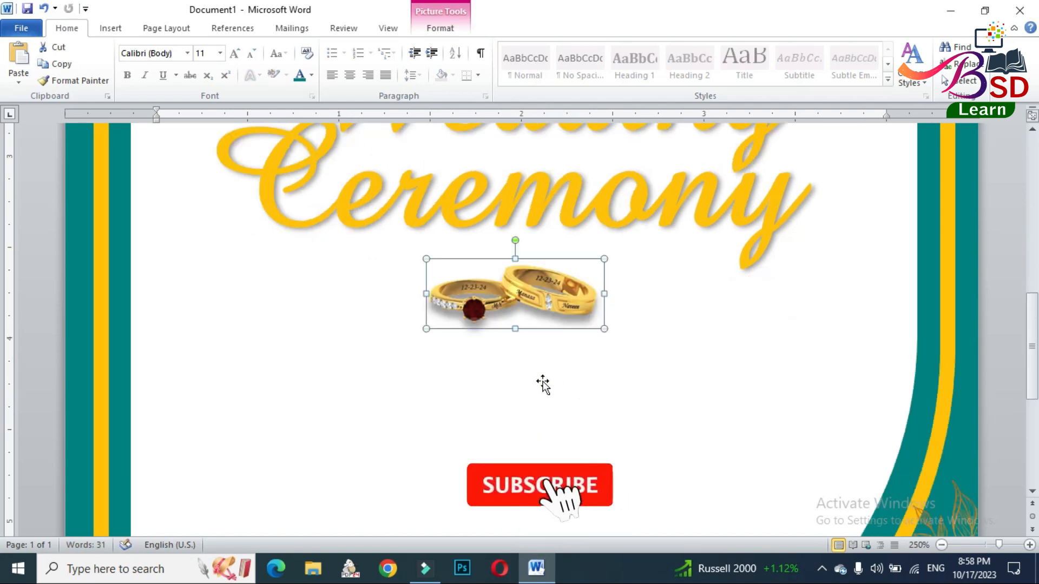
- Insert a new WordArt in the first gallery style and position it below the rings along the card's left inner edge
{"action": "scroll", "coordinate": [543, 384], "scroll_direction": "down", "scroll_amount": 4}
{"action": "scroll", "coordinate": [513, 355], "scroll_direction": "up", "scroll_amount": 2}
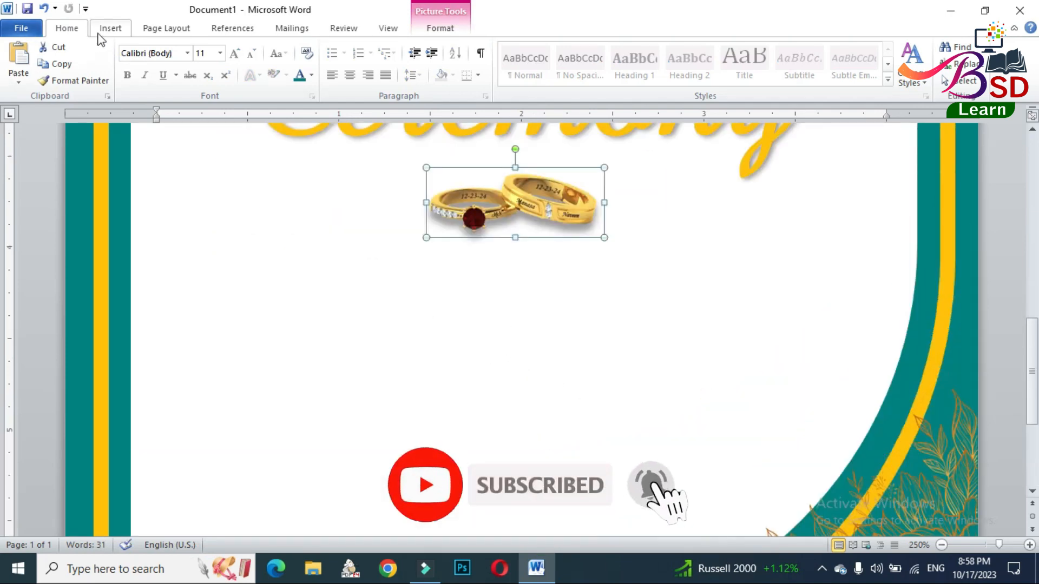
{"action": "left_click", "coordinate": [110, 28]}
{"action": "left_click", "coordinate": [712, 59]}
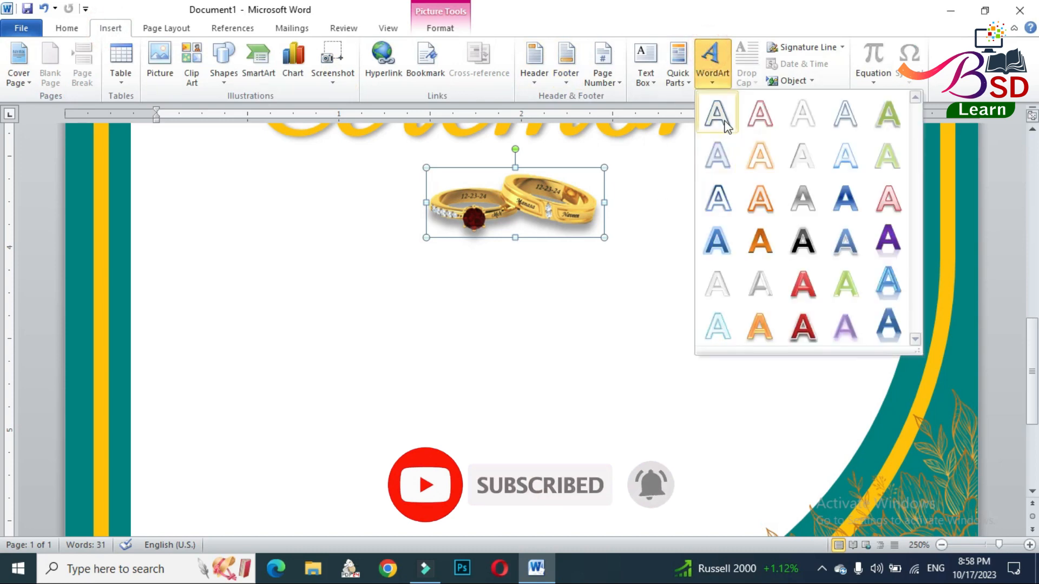
{"action": "left_click", "coordinate": [726, 124]}
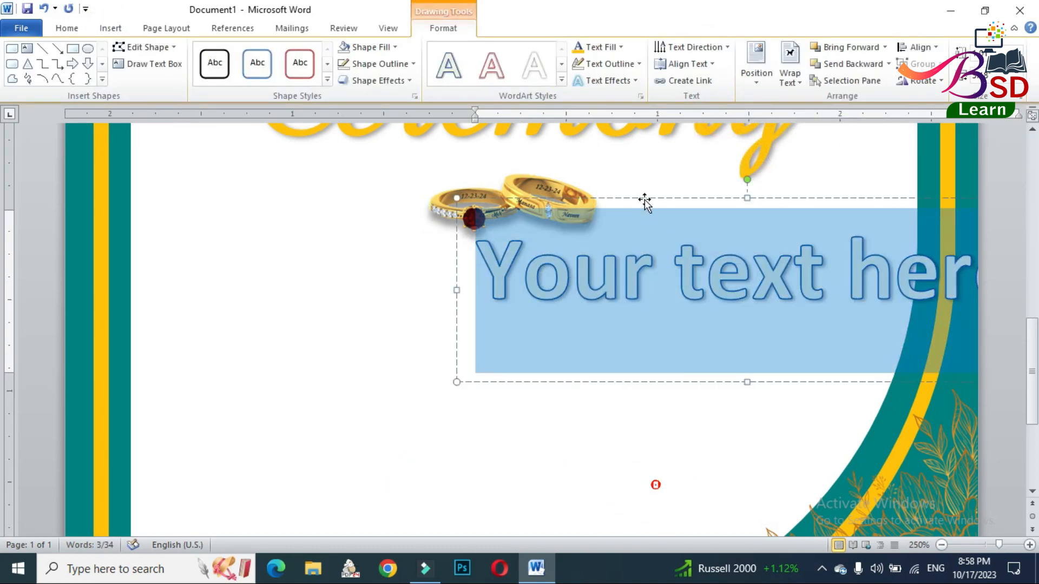
{"action": "left_click_drag", "start_coordinate": [645, 202], "coordinate": [321, 283]}
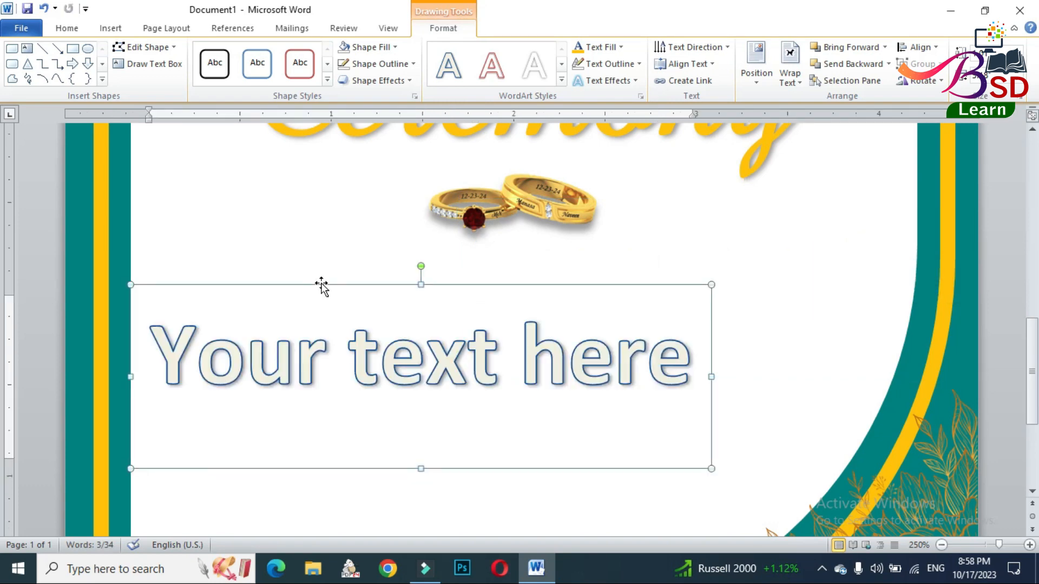
- Replace the WordArt placeholder with "Pastor" and the person's first name, with the capitalized last names on a second line
{"action": "left_click_drag", "start_coordinate": [190, 321], "coordinate": [633, 366]}
{"action": "type", "text": "Pas"}
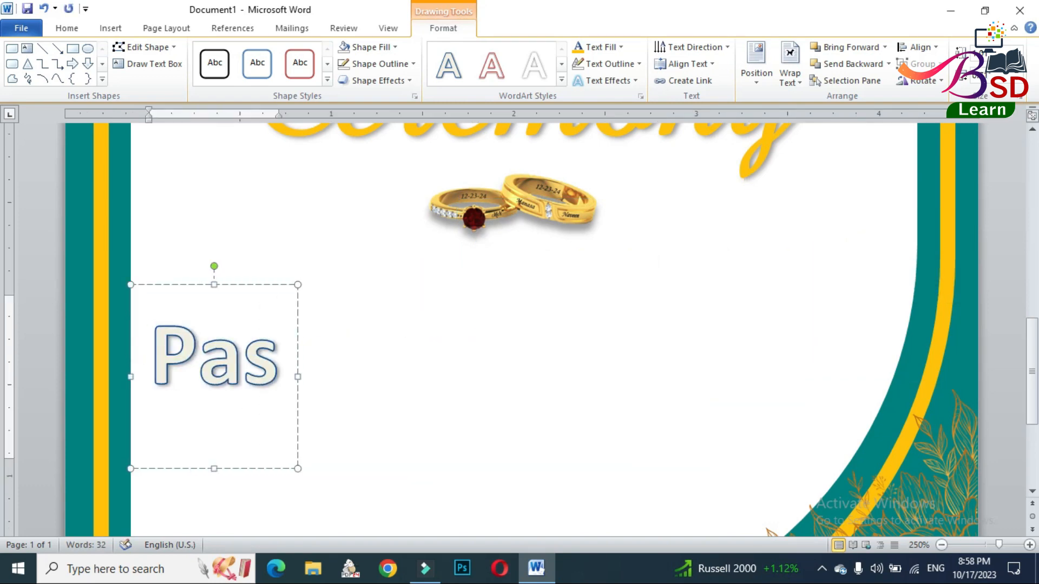
{"action": "key", "text": "Return"}
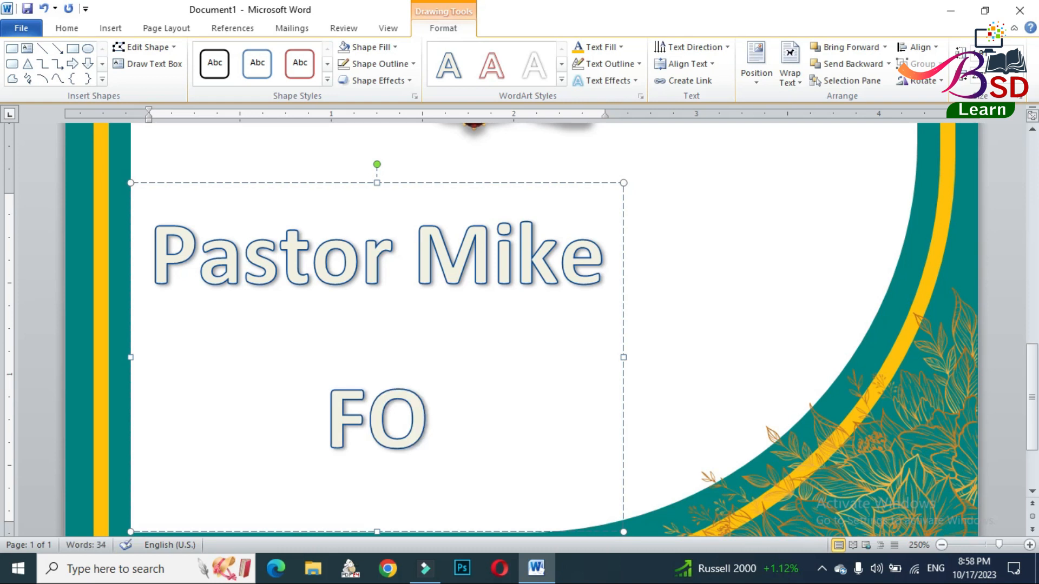
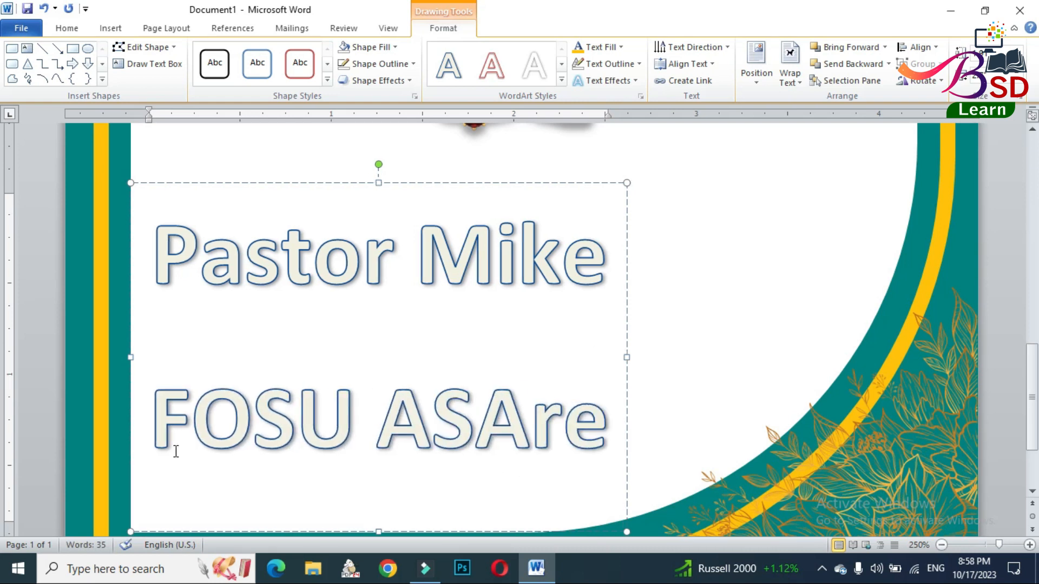
{"action": "left_click_drag", "start_coordinate": [176, 432], "coordinate": [590, 416]}
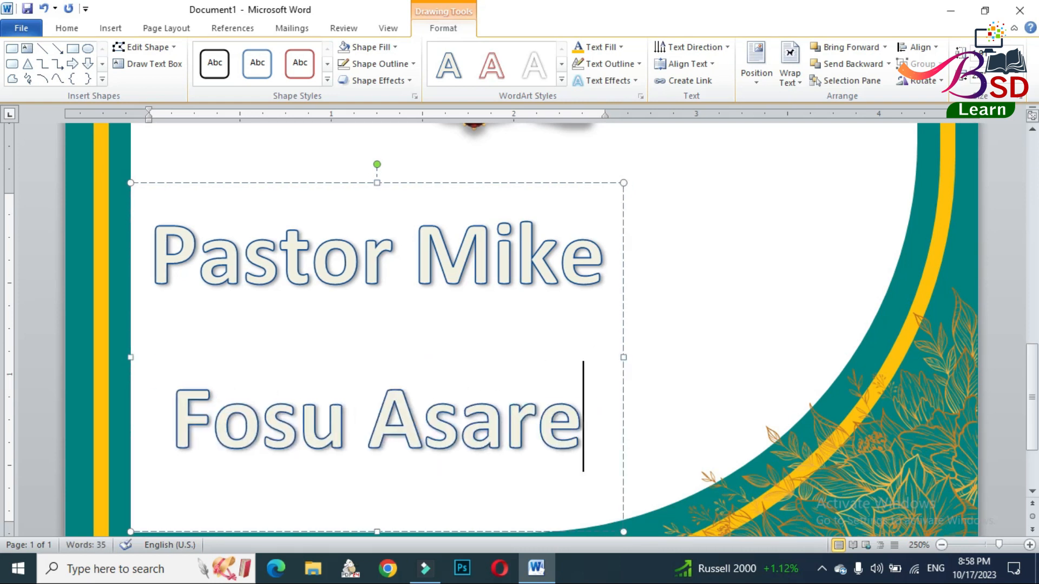
- Format the WordArt's first line in the Meritta Serif font at size 26
{"action": "left_click_drag", "start_coordinate": [152, 258], "coordinate": [580, 258]}
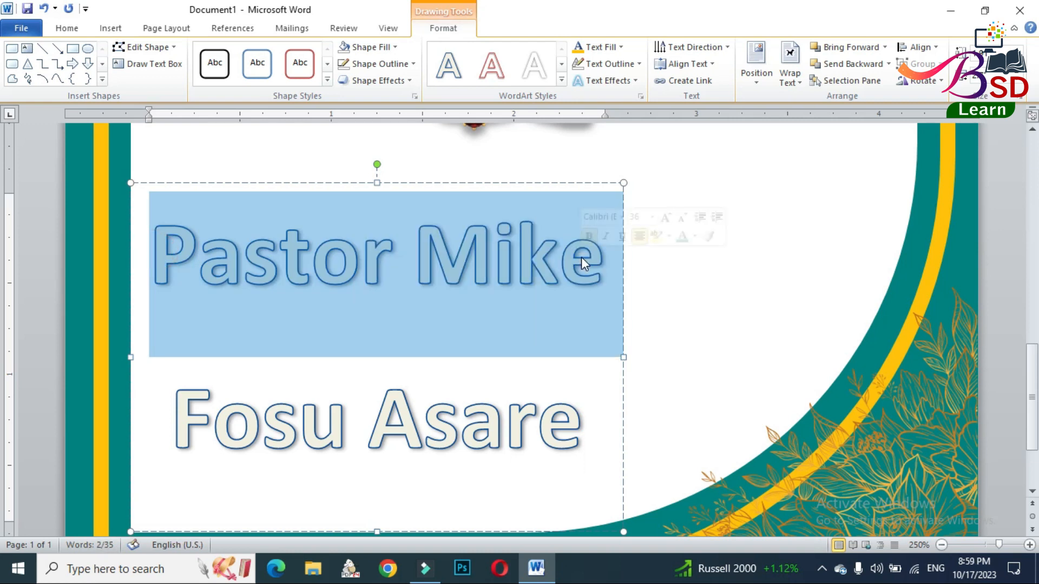
{"action": "left_click", "coordinate": [83, 31]}
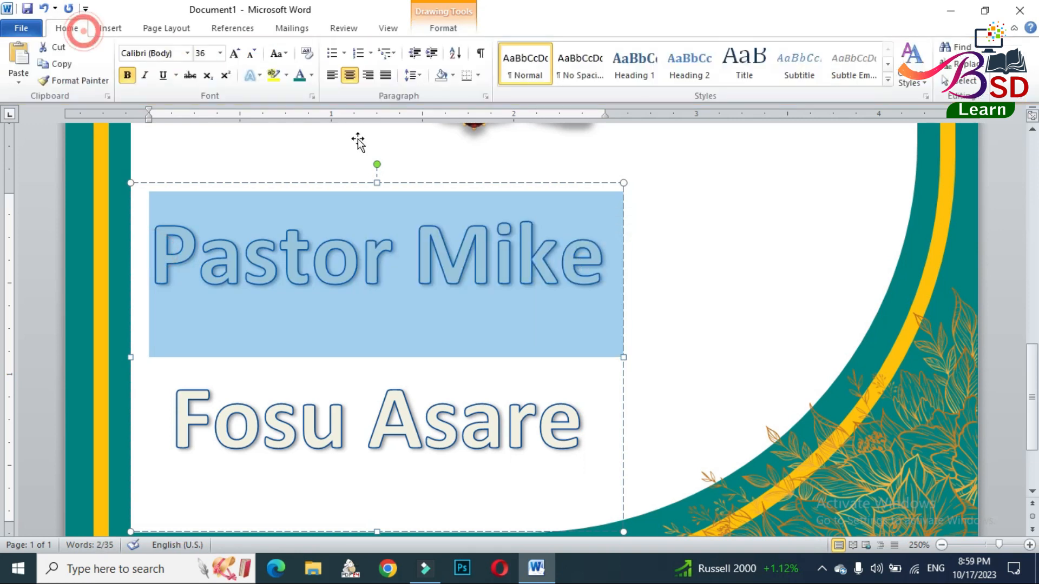
{"action": "left_click", "coordinate": [147, 53]}
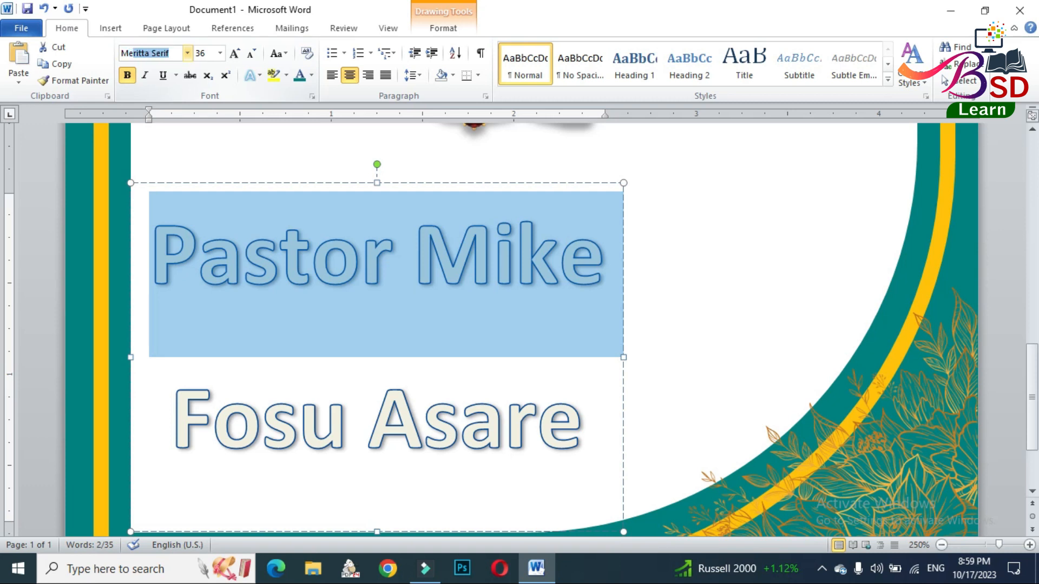
{"action": "type", "text": "M"}
{"action": "key", "text": "Return"}
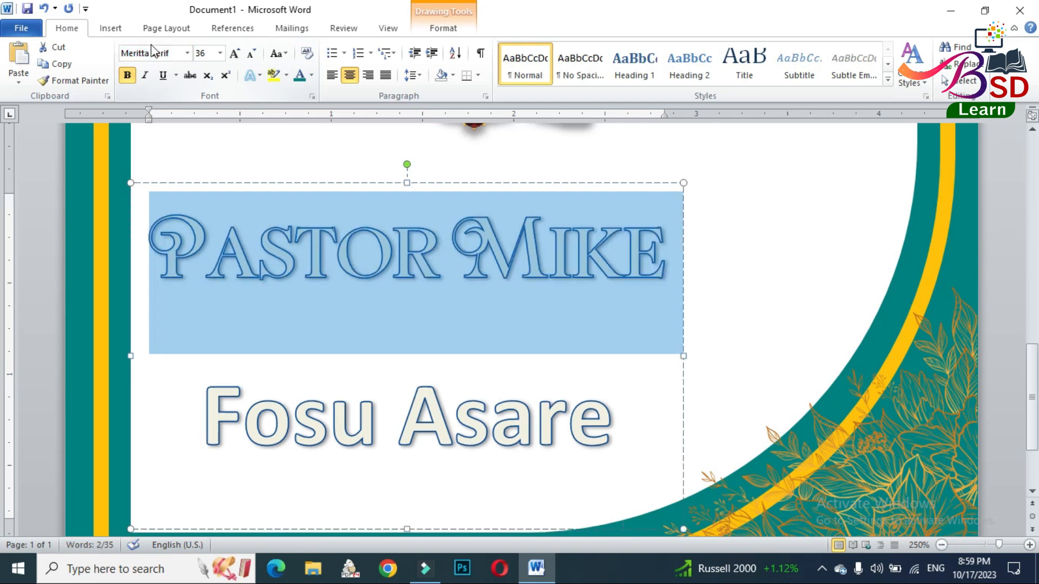
{"action": "left_click", "coordinate": [252, 55]}
{"action": "left_click", "coordinate": [252, 55]}
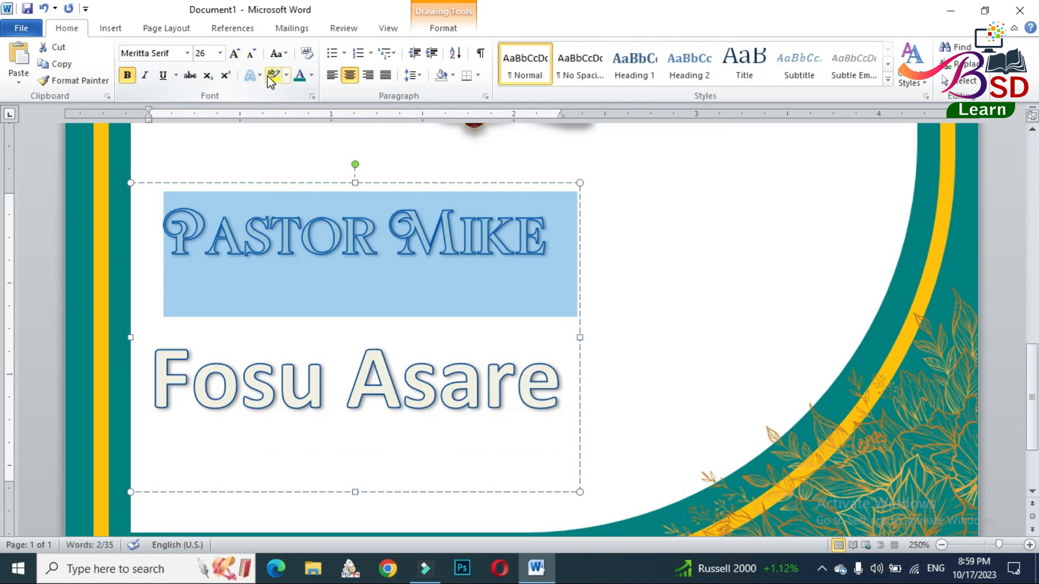
- Remove the text outline from the "Pastor" line and fill its text with Dark Teal
{"action": "left_click", "coordinate": [422, 26]}
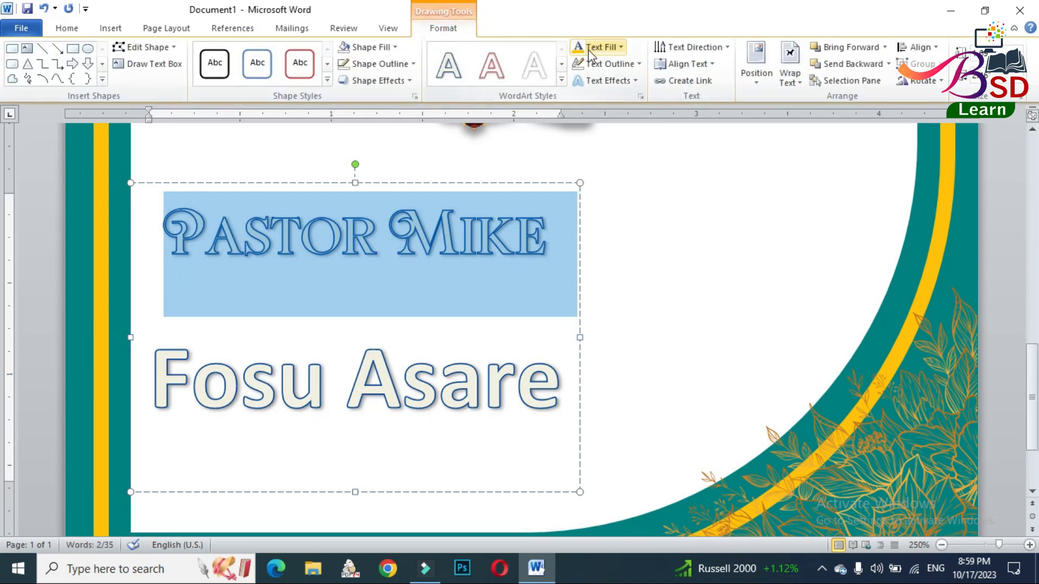
{"action": "left_click", "coordinate": [601, 63]}
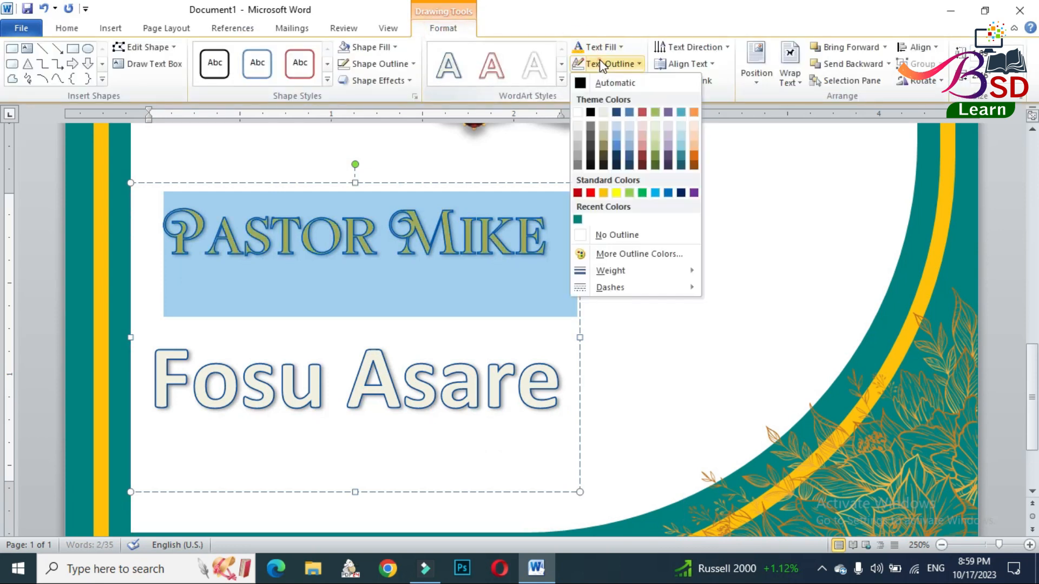
{"action": "left_click", "coordinate": [609, 236]}
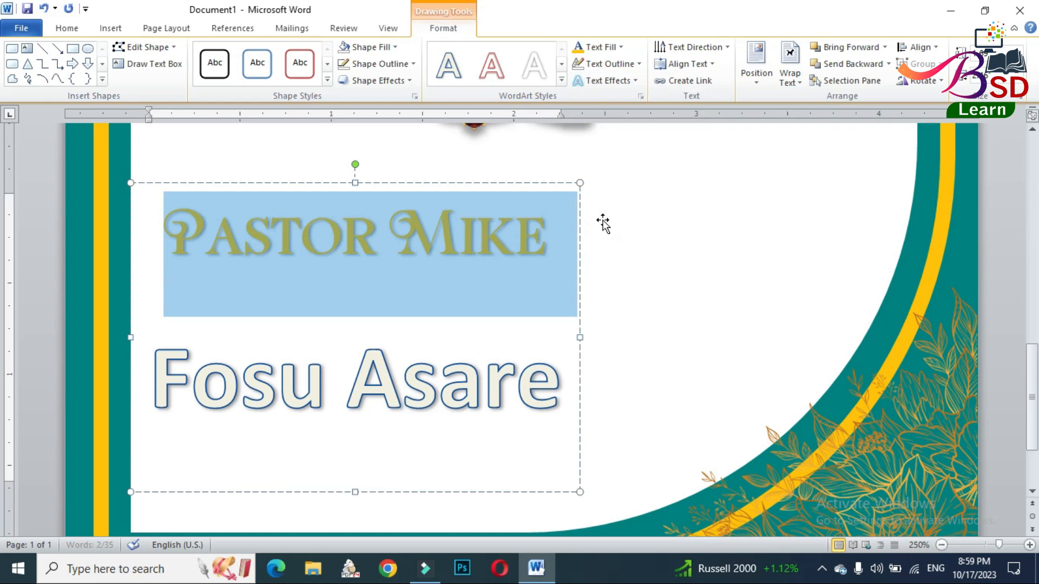
{"action": "left_click", "coordinate": [603, 47]}
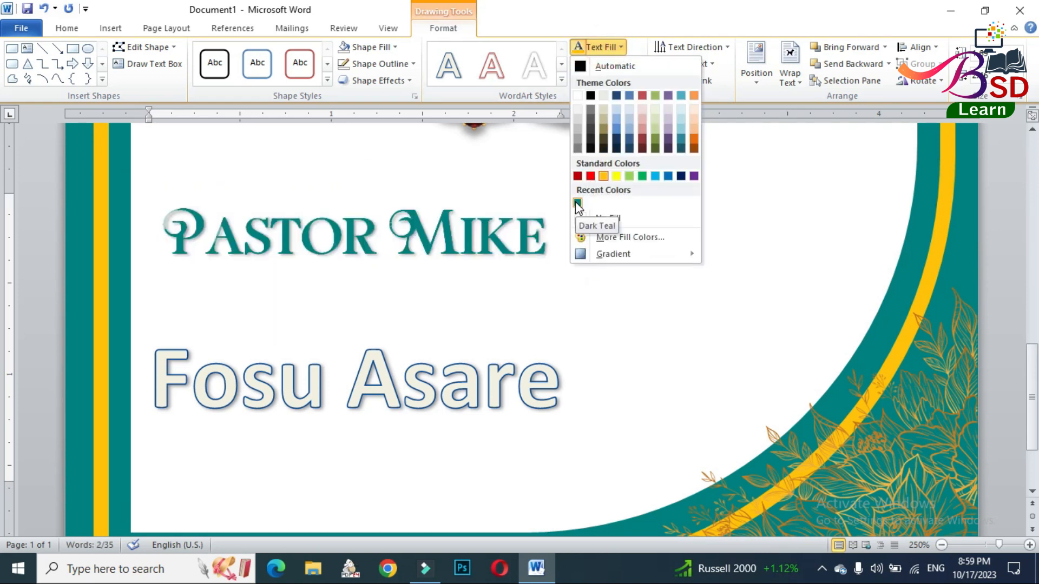
{"action": "left_click", "coordinate": [578, 204]}
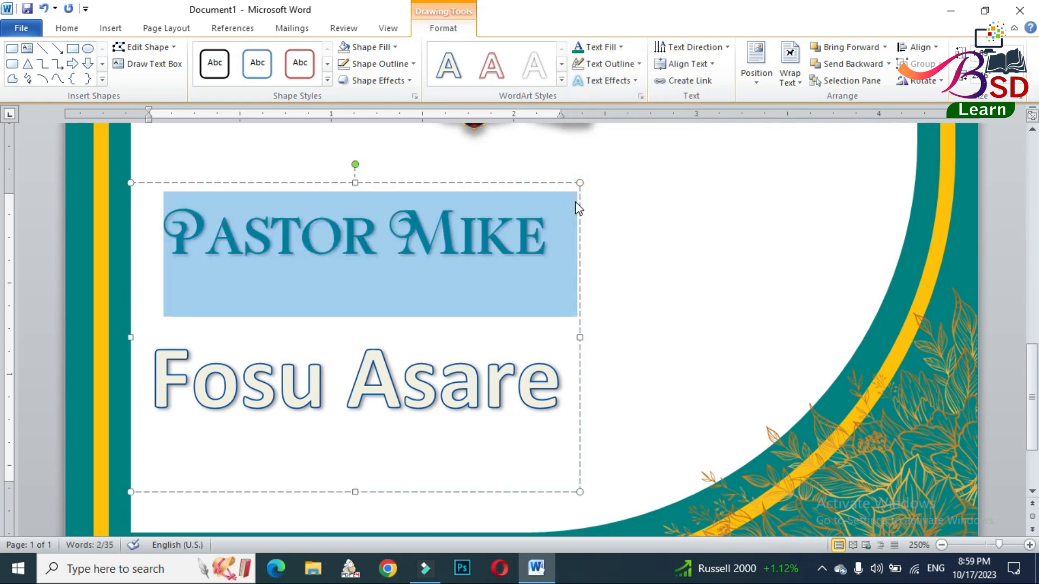
- Format the WordArt's second line in the Kenyan Coffee font, not bold, at size 26
{"action": "left_click_drag", "start_coordinate": [153, 379], "coordinate": [523, 386]}
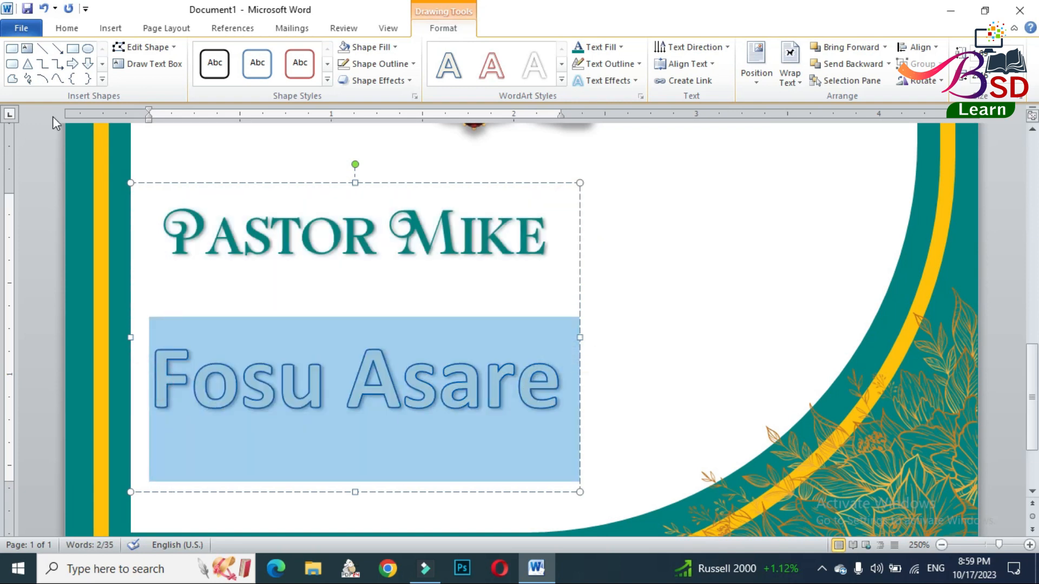
{"action": "left_click", "coordinate": [68, 25]}
{"action": "left_click", "coordinate": [139, 52]}
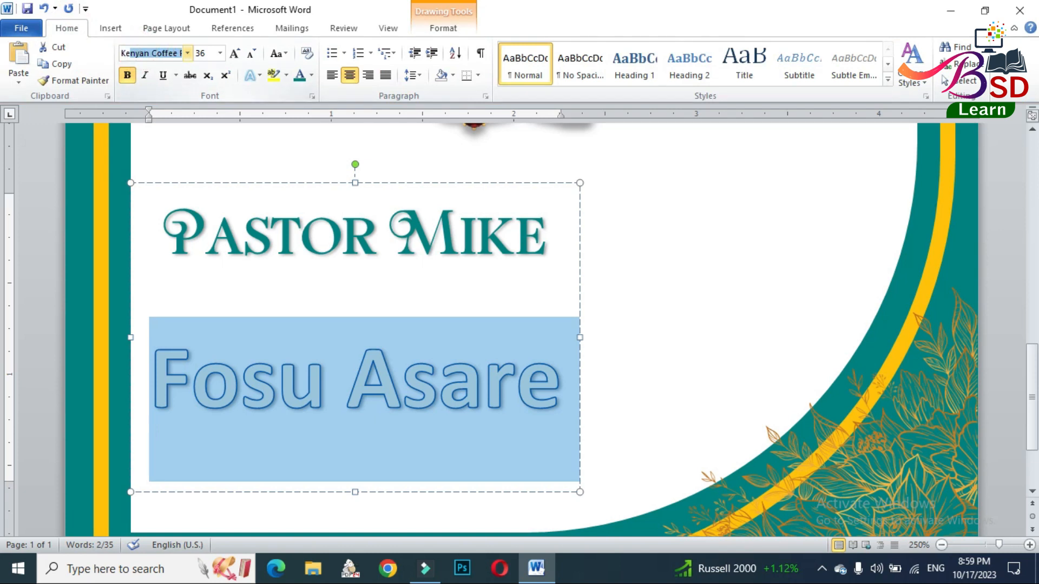
{"action": "key", "text": "Return"}
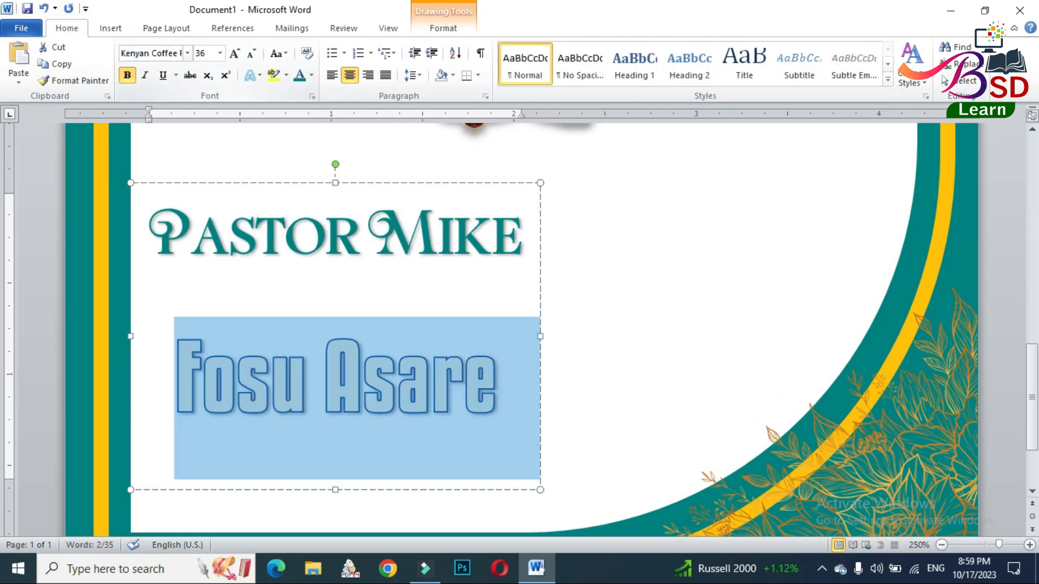
{"action": "left_click", "coordinate": [128, 74]}
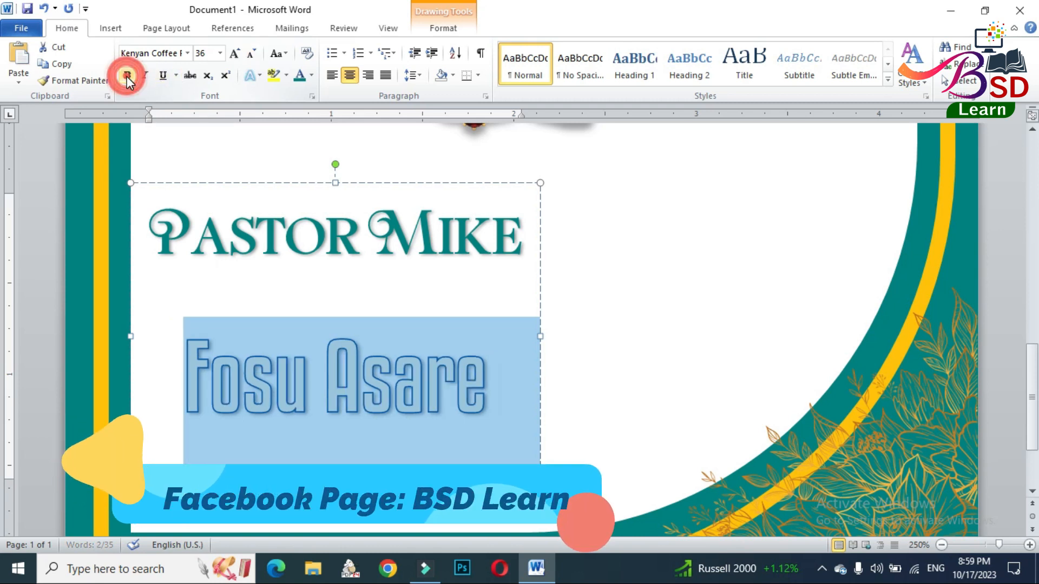
{"action": "left_click", "coordinate": [251, 54]}
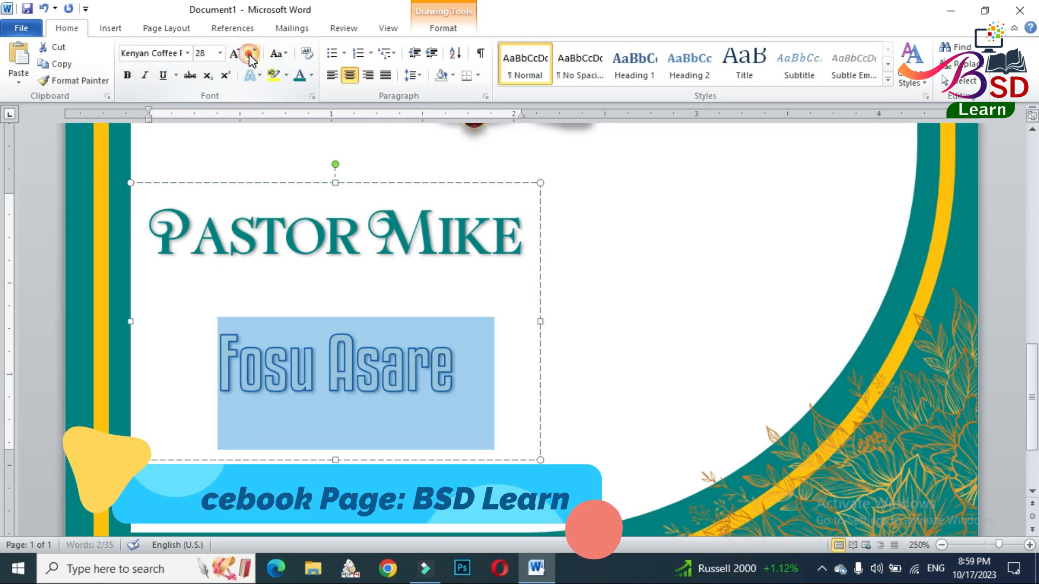
{"action": "left_click", "coordinate": [250, 53]}
- Tighten both lines of the name WordArt by removing the space after paragraphs and setting line spacing to 1.0
{"action": "left_click", "coordinate": [413, 74]}
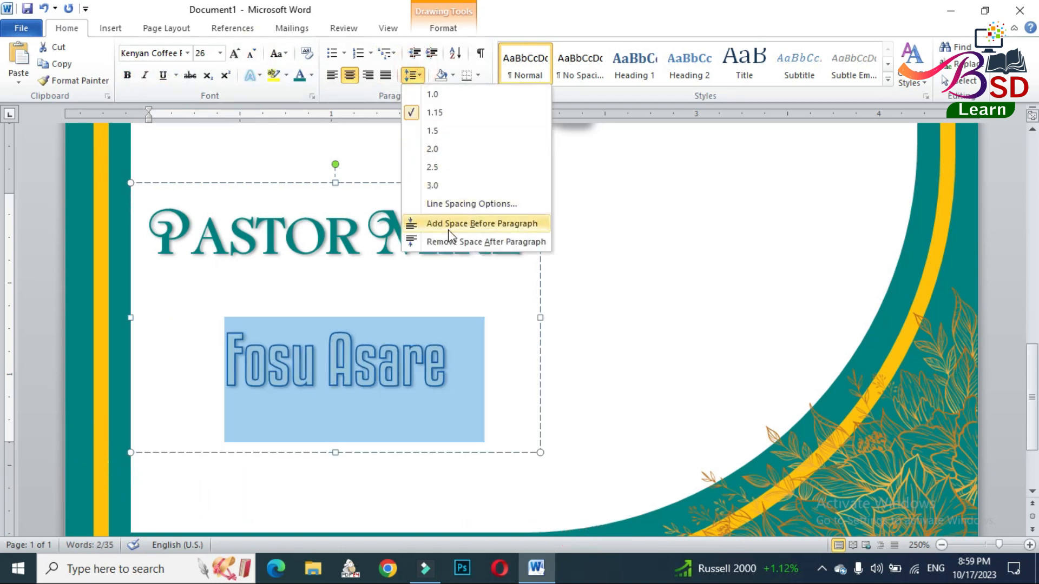
{"action": "left_click", "coordinate": [451, 243]}
{"action": "left_click", "coordinate": [404, 184]}
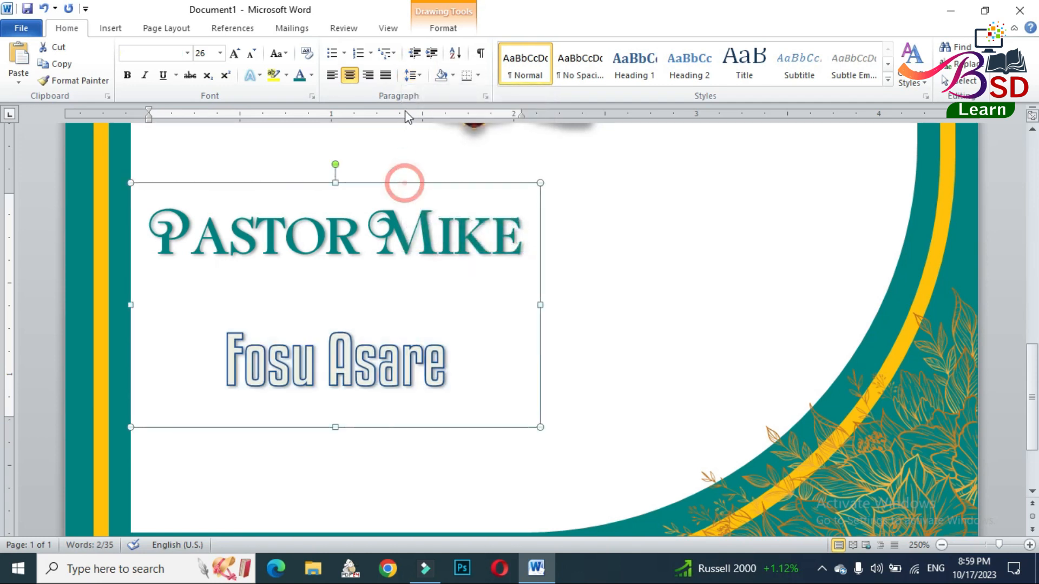
{"action": "left_click", "coordinate": [412, 74]}
{"action": "left_click", "coordinate": [438, 241]}
{"action": "left_click", "coordinate": [412, 74]}
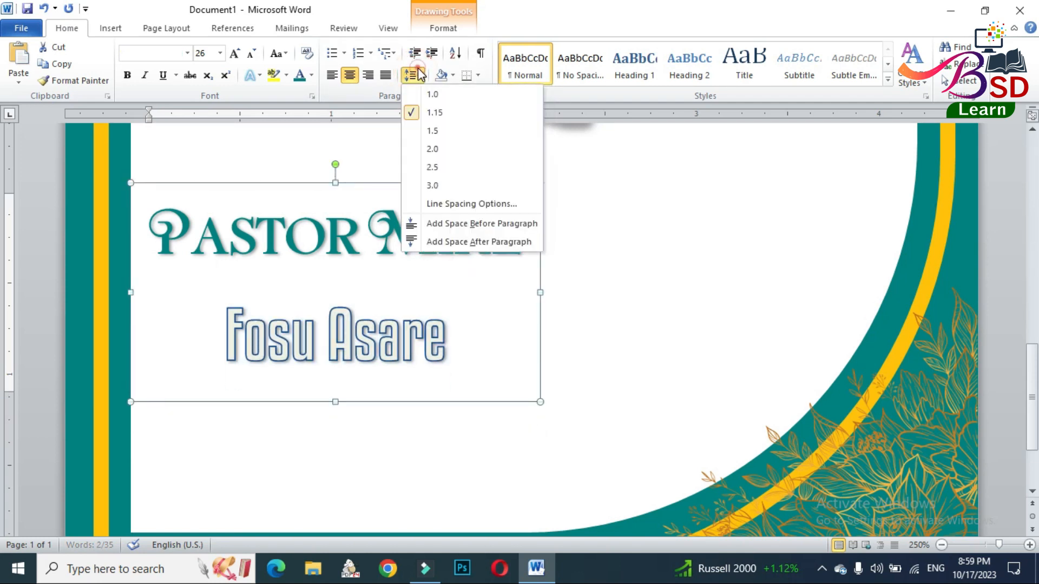
{"action": "left_click", "coordinate": [432, 94]}
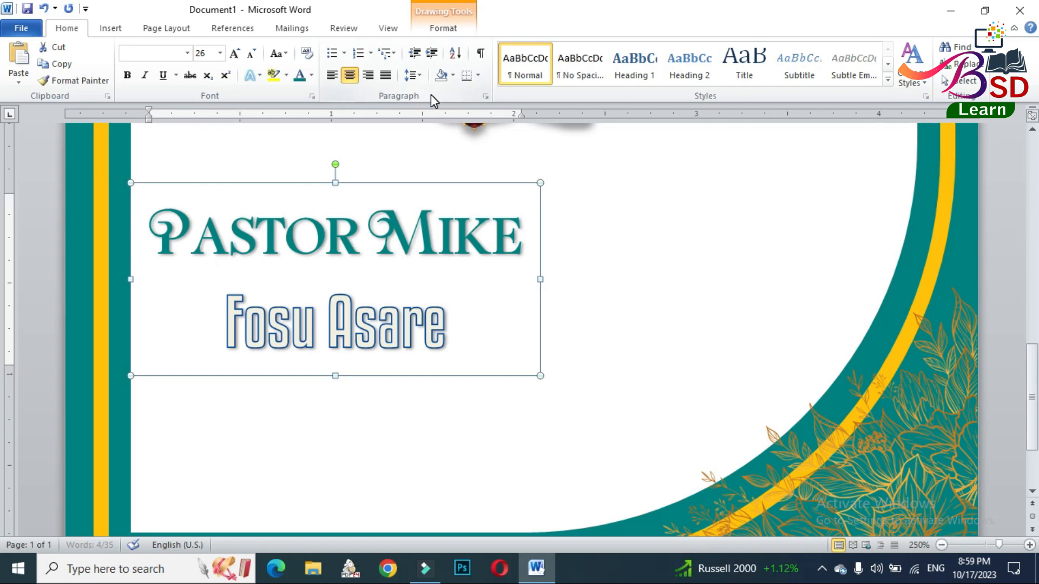
- Remove the text outline from the name WordArt's second line and fill its text with Dark Teal
{"action": "double_click", "coordinate": [349, 330]}
{"action": "left_click", "coordinate": [350, 330]}
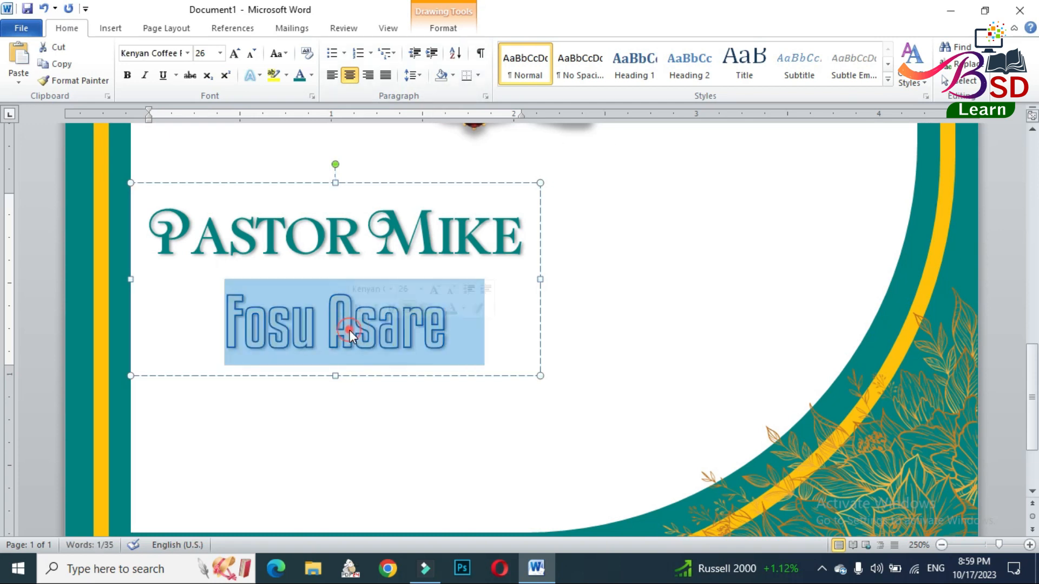
{"action": "left_click", "coordinate": [459, 31]}
{"action": "left_click", "coordinate": [608, 64]}
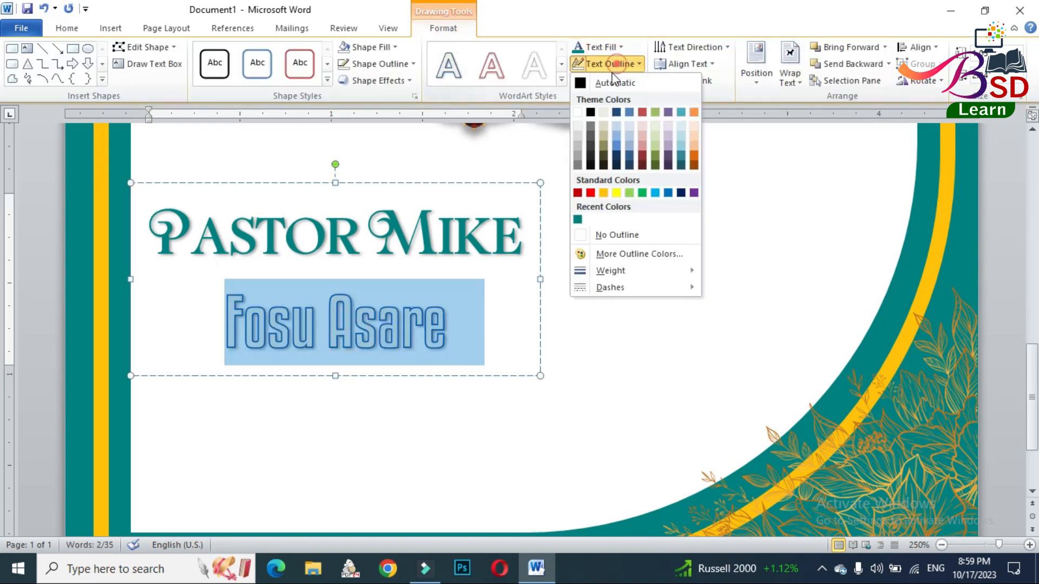
{"action": "left_click", "coordinate": [605, 236]}
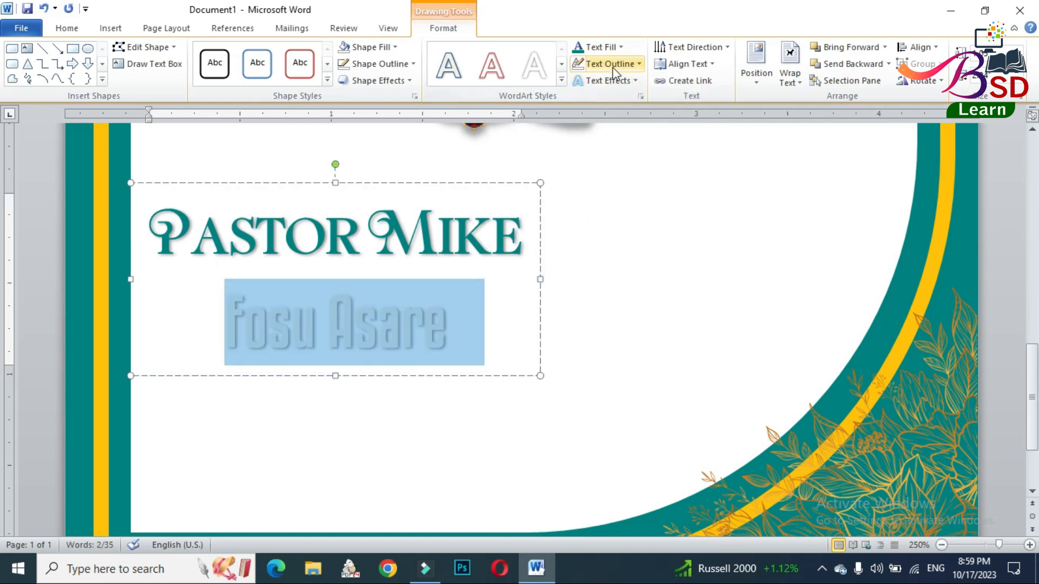
{"action": "left_click", "coordinate": [609, 48]}
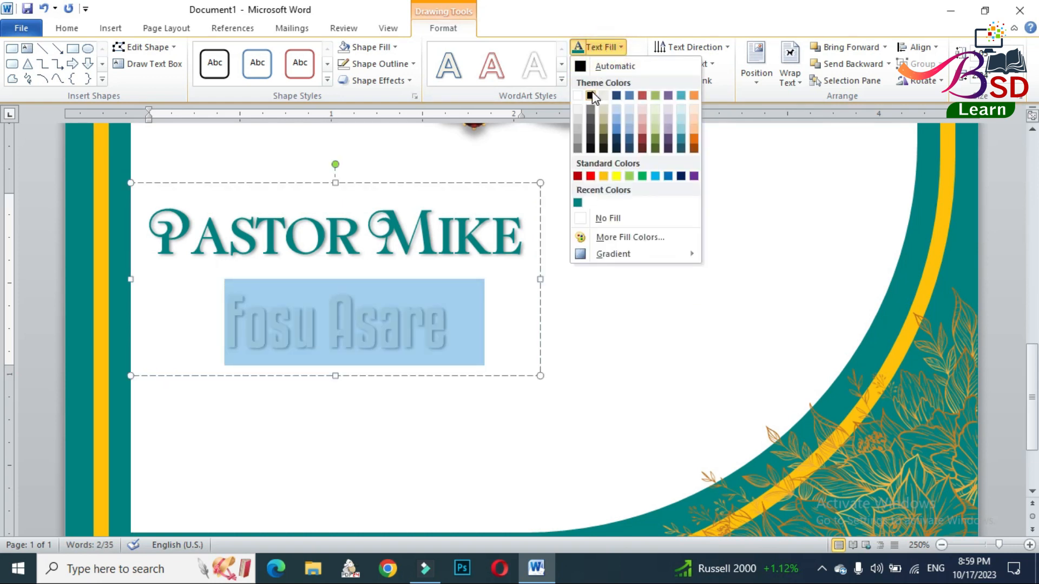
{"action": "left_click", "coordinate": [578, 204]}
- Set the font size of the name WordArt's second line to 24
{"action": "left_click", "coordinate": [65, 28]}
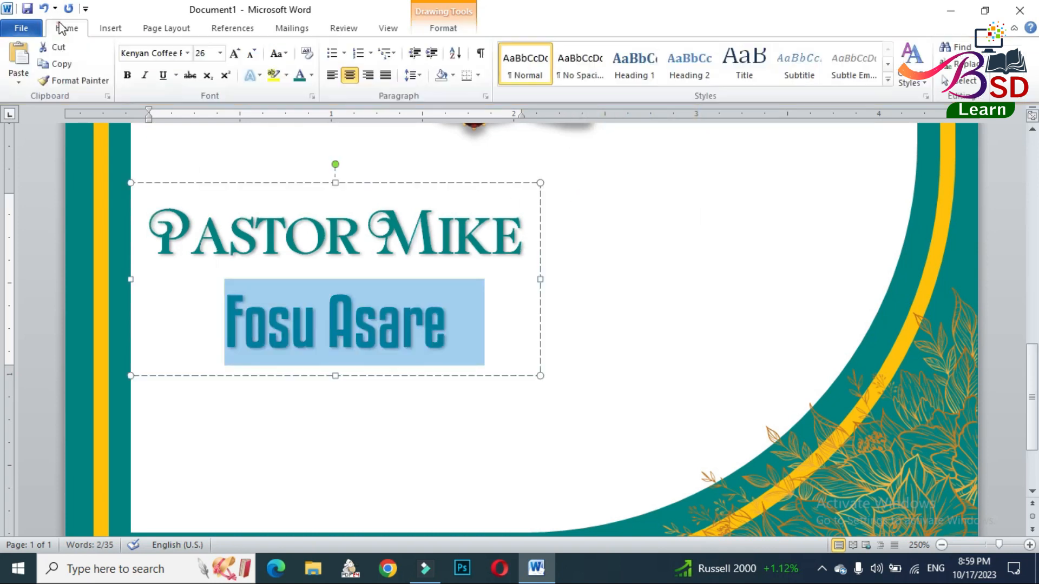
{"action": "left_click", "coordinate": [252, 54]}
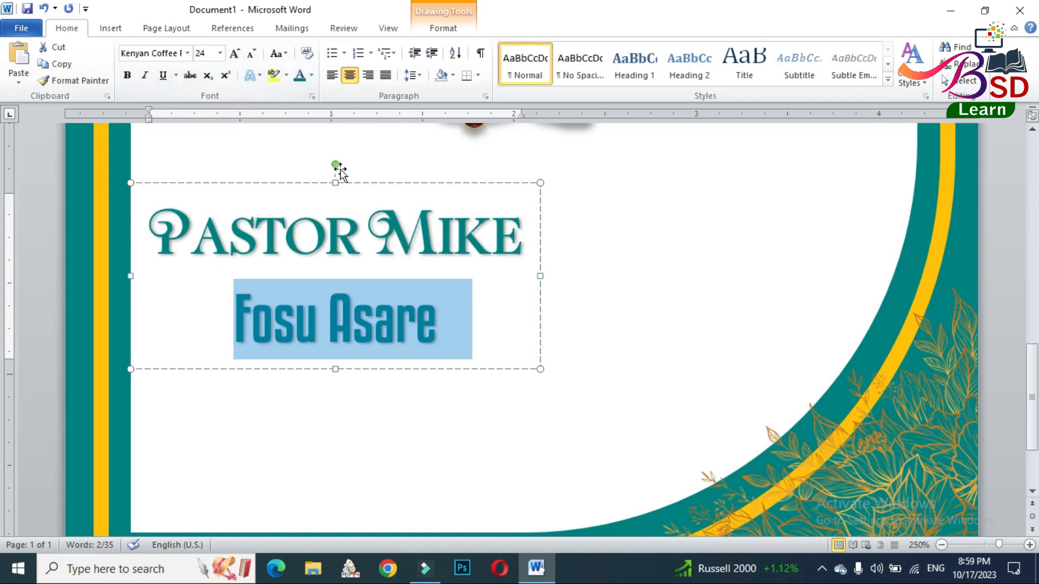
- Left-align the second line of the name WordArt and set both of its lines to font size 22
{"action": "left_click", "coordinate": [334, 78]}
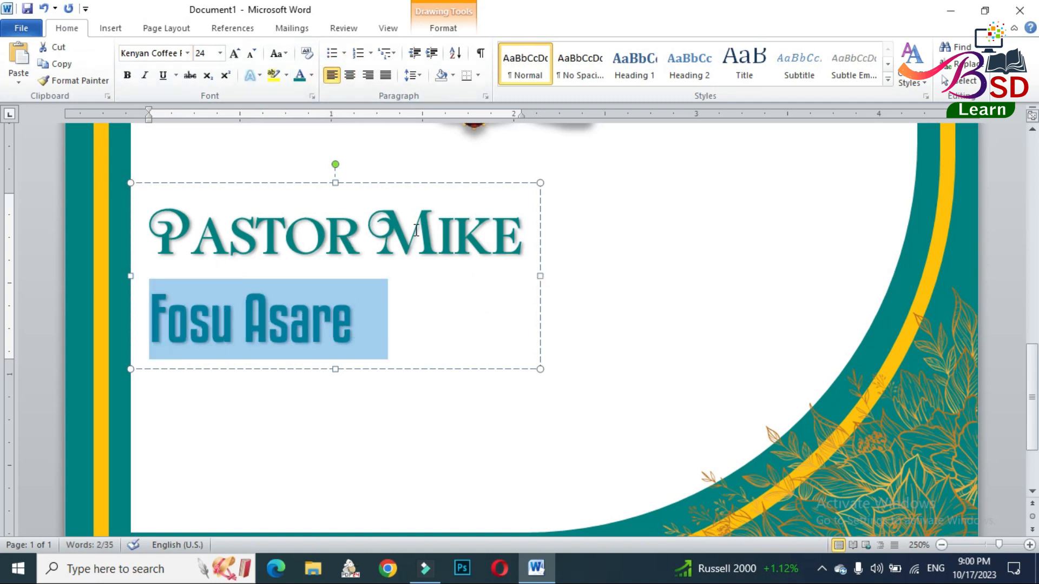
{"action": "left_click", "coordinate": [367, 186]}
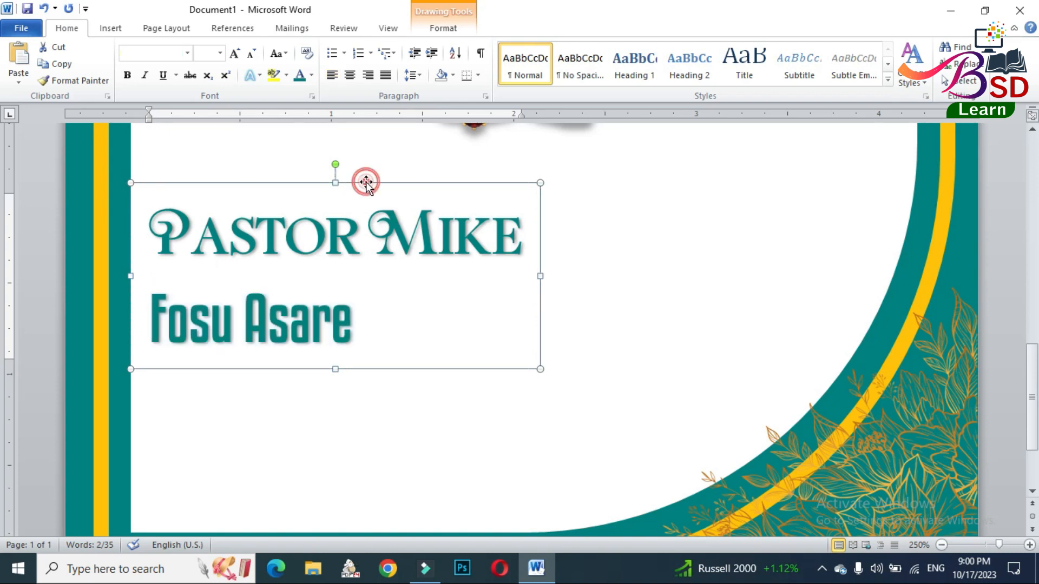
{"action": "left_click", "coordinate": [252, 54]}
{"action": "left_click", "coordinate": [251, 54]}
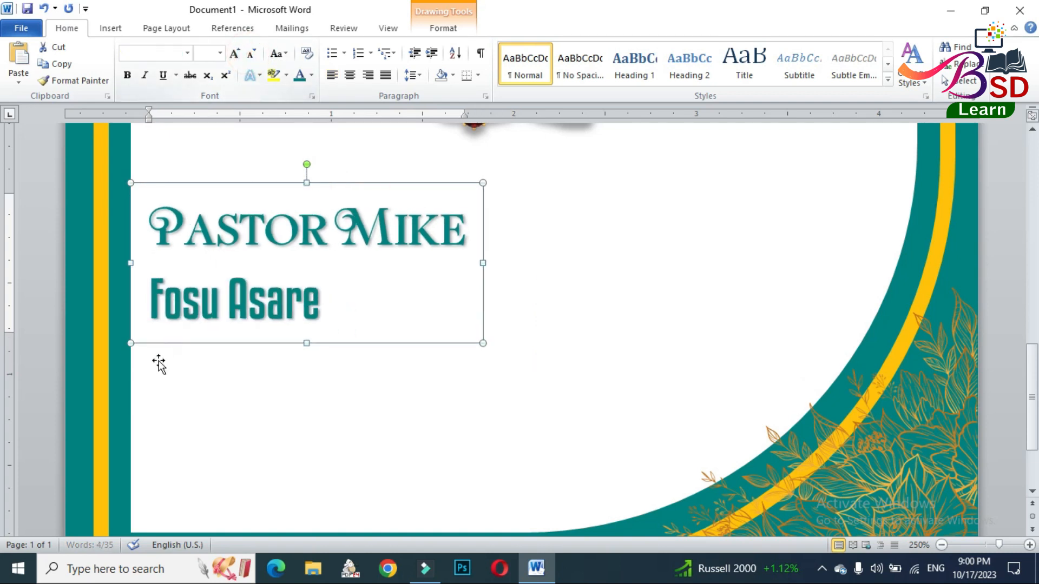
{"action": "left_click_drag", "start_coordinate": [153, 296], "coordinate": [346, 301]}
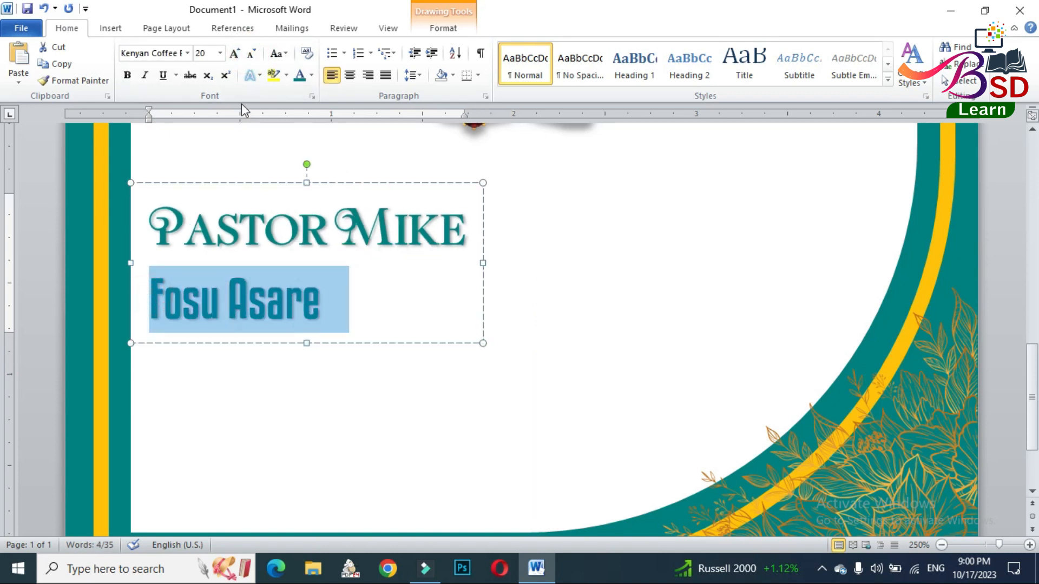
{"action": "left_click", "coordinate": [234, 54]}
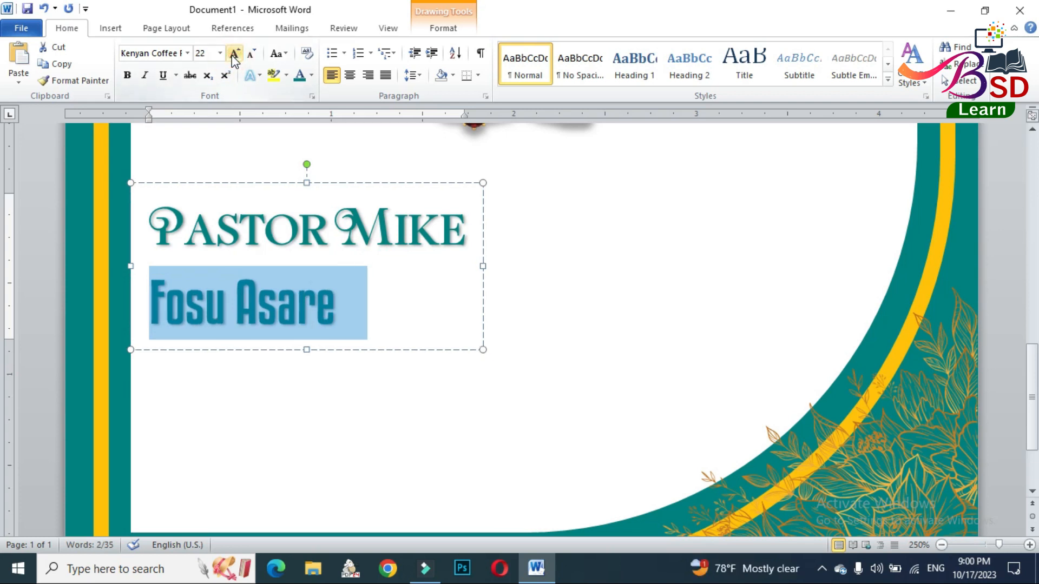
- Duplicate the name WordArt and place the copy on the opposite side of the card, level with the original
{"action": "left_click", "coordinate": [318, 350]}
{"action": "key", "text": "ctrl+c"}
{"action": "key", "text": "ctrl+v"}
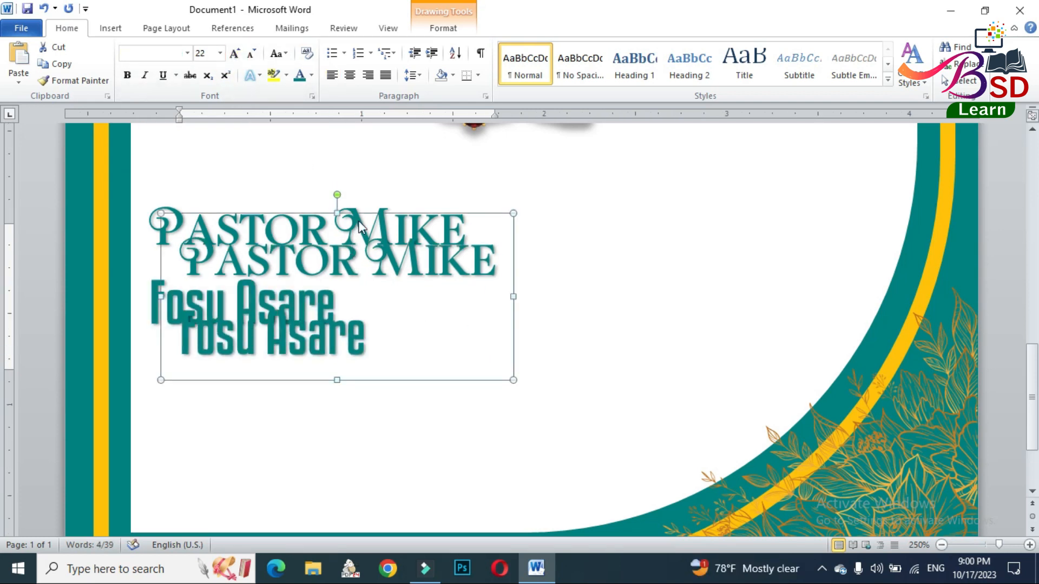
{"action": "left_click_drag", "start_coordinate": [362, 214], "coordinate": [691, 205]}
{"action": "key", "text": "Right"}
{"action": "key", "text": "Right"}
{"action": "key", "text": "Right"}
{"action": "key", "text": "Right"}
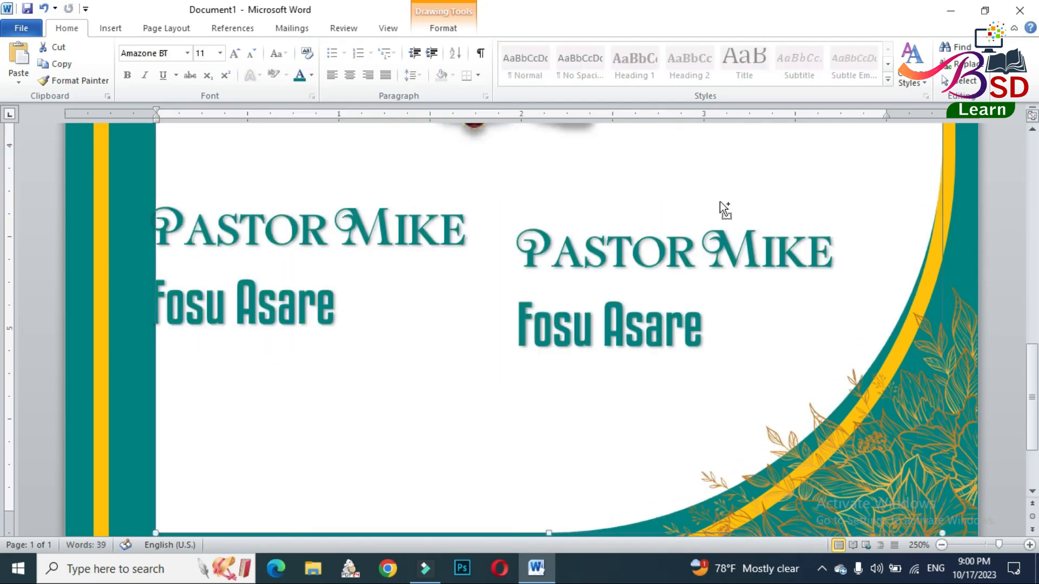
{"action": "left_click_drag", "start_coordinate": [718, 206], "coordinate": [754, 183]}
{"action": "key", "text": "Right"}
{"action": "key", "text": "Right"}
{"action": "key", "text": "Right"}
{"action": "key", "text": "Right"}
- Replace the copied WordArt's two lines with the bride's first name and surname, and shift it towards the card's curved edge
{"action": "left_click_drag", "start_coordinate": [575, 227], "coordinate": [830, 216]}
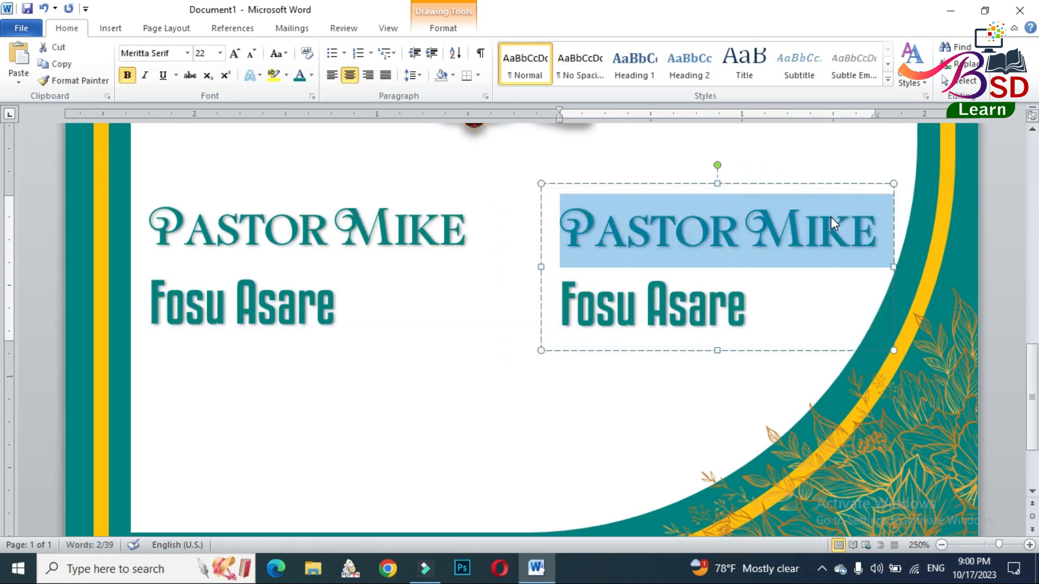
{"action": "left_click_drag", "start_coordinate": [577, 304], "coordinate": [747, 316]}
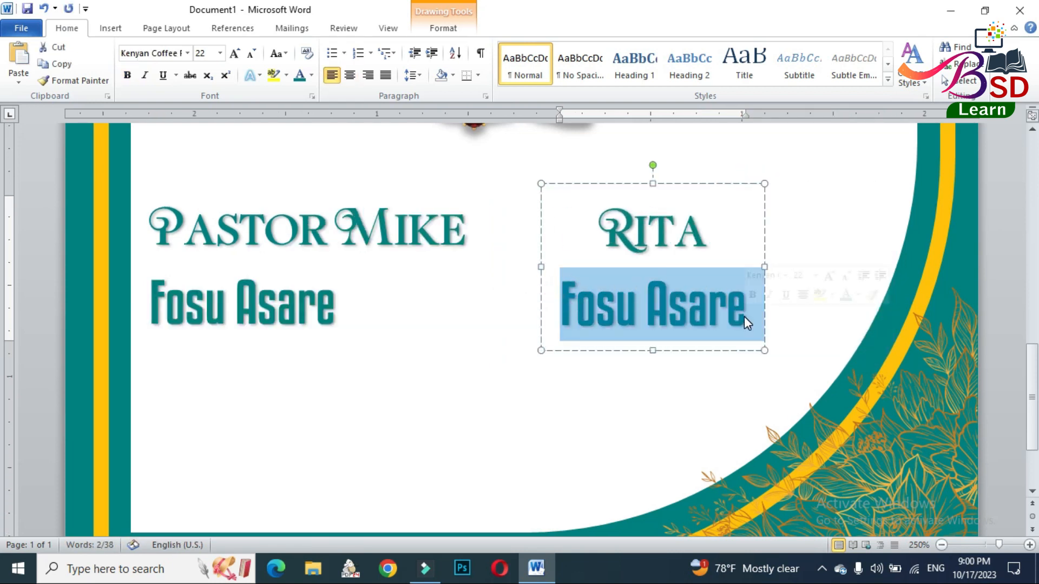
{"action": "left_click_drag", "start_coordinate": [644, 183], "coordinate": [795, 185]}
- Copy the gold "&" WordArt between the parents' names and place the copy between the couple's names
{"action": "scroll", "coordinate": [569, 293], "scroll_direction": "up", "scroll_amount": 10}
{"action": "left_click", "coordinate": [577, 375]}
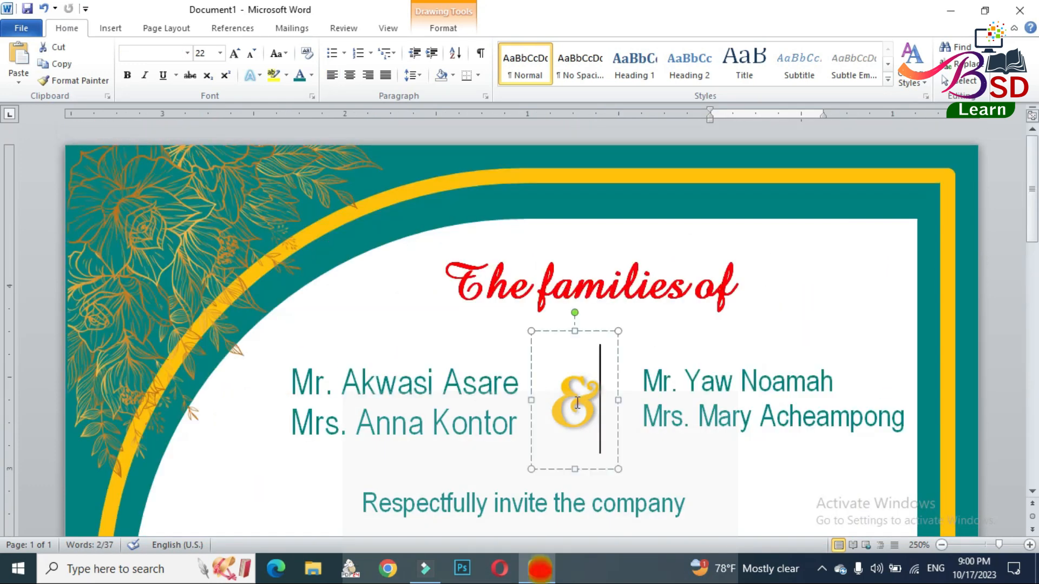
{"action": "right_click", "coordinate": [561, 331]}
{"action": "left_click", "coordinate": [596, 86]}
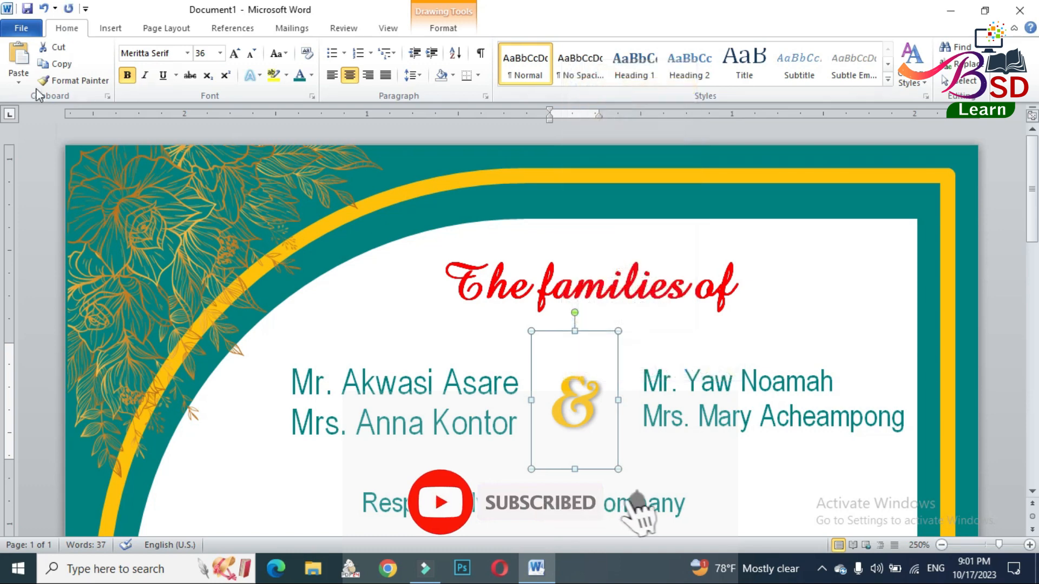
{"action": "key", "text": "ctrl+v"}
{"action": "left_click_drag", "start_coordinate": [617, 362], "coordinate": [592, 475]}
{"action": "scroll", "coordinate": [587, 396], "scroll_direction": "down", "scroll_amount": 7}
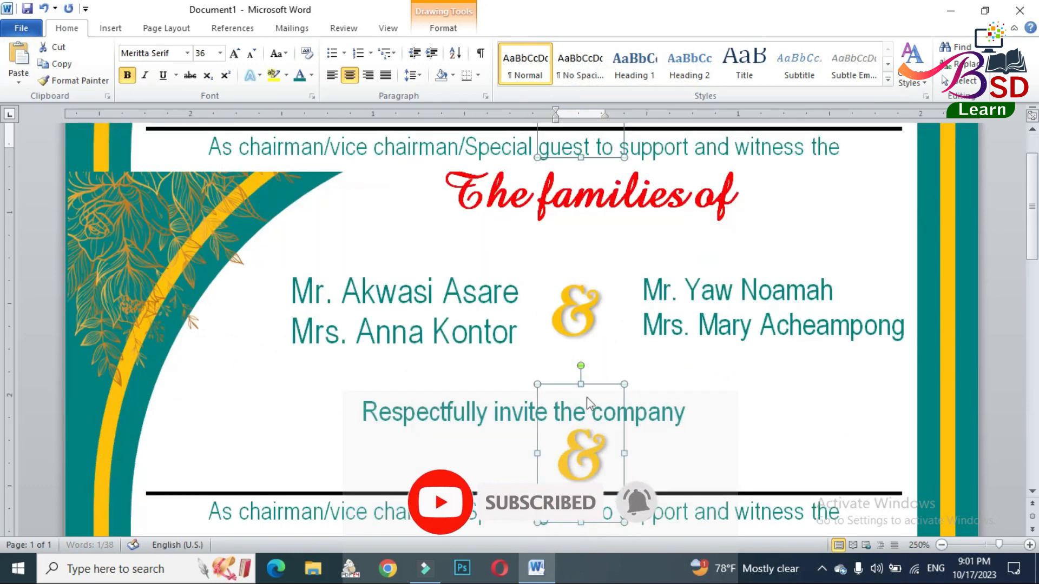
{"action": "scroll", "coordinate": [584, 385], "scroll_direction": "down", "scroll_amount": 3}
{"action": "scroll", "coordinate": [581, 362], "scroll_direction": "down", "scroll_amount": 5}
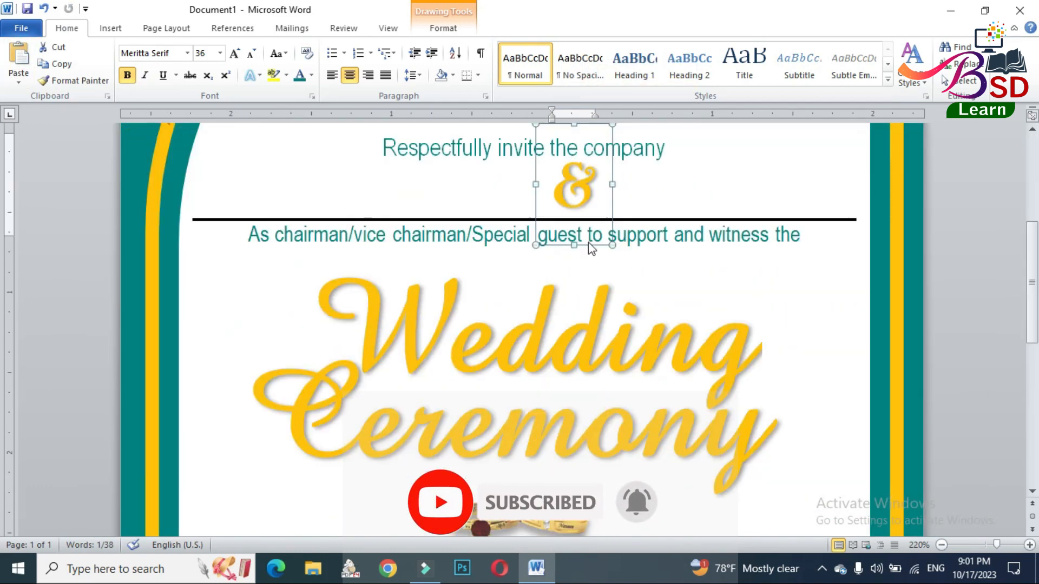
{"action": "left_click_drag", "start_coordinate": [589, 244], "coordinate": [583, 524]}
{"action": "scroll", "coordinate": [593, 438], "scroll_direction": "down", "scroll_amount": 3}
{"action": "left_click_drag", "start_coordinate": [586, 287], "coordinate": [597, 490]}
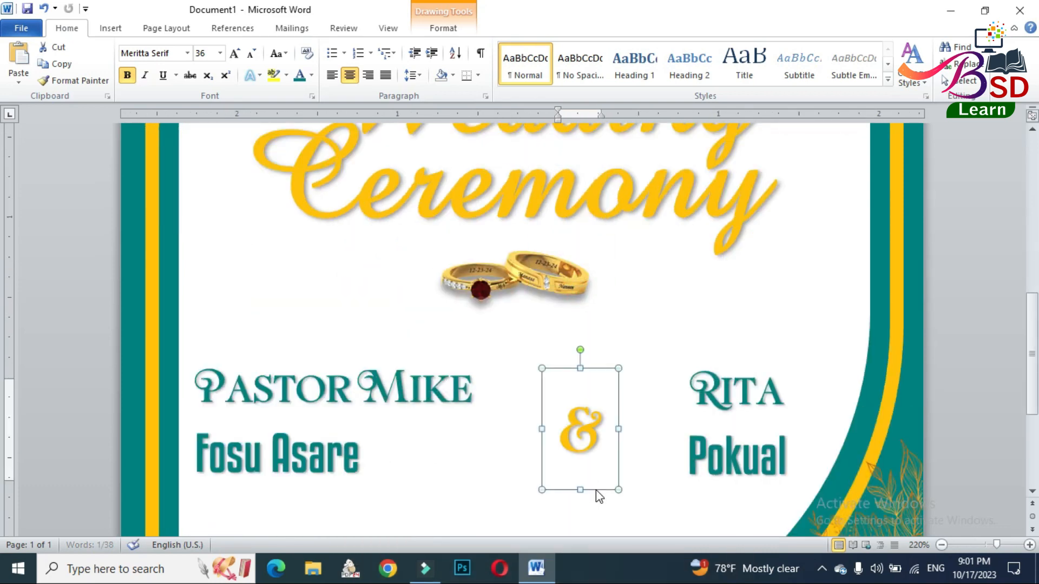
- Draw a wide text box in the empty white area below the couple's names
{"action": "scroll", "coordinate": [606, 460], "scroll_direction": "down", "scroll_amount": 1}
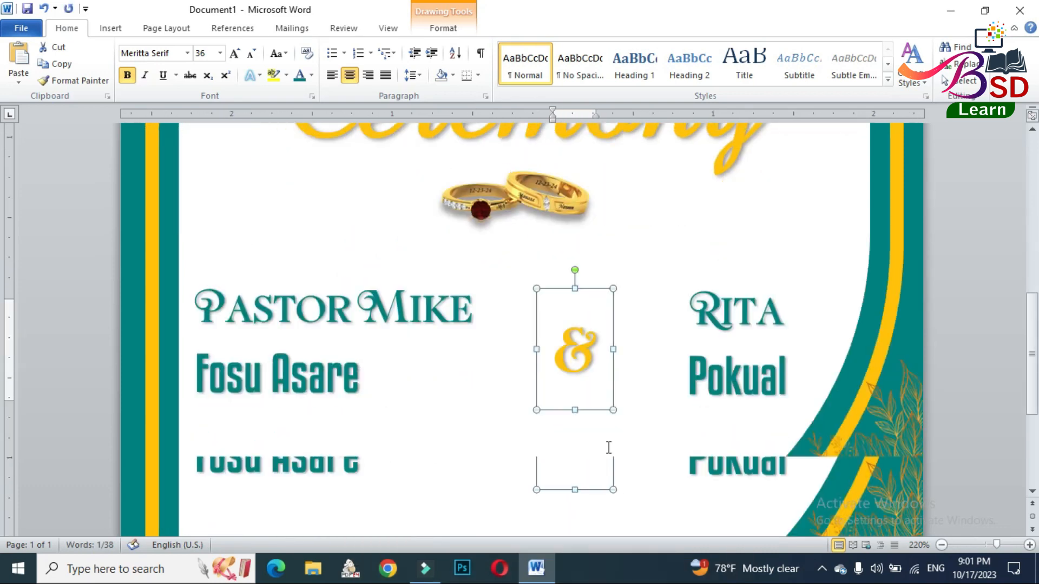
{"action": "scroll", "coordinate": [608, 448], "scroll_direction": "down", "scroll_amount": 2}
{"action": "left_click", "coordinate": [513, 360]}
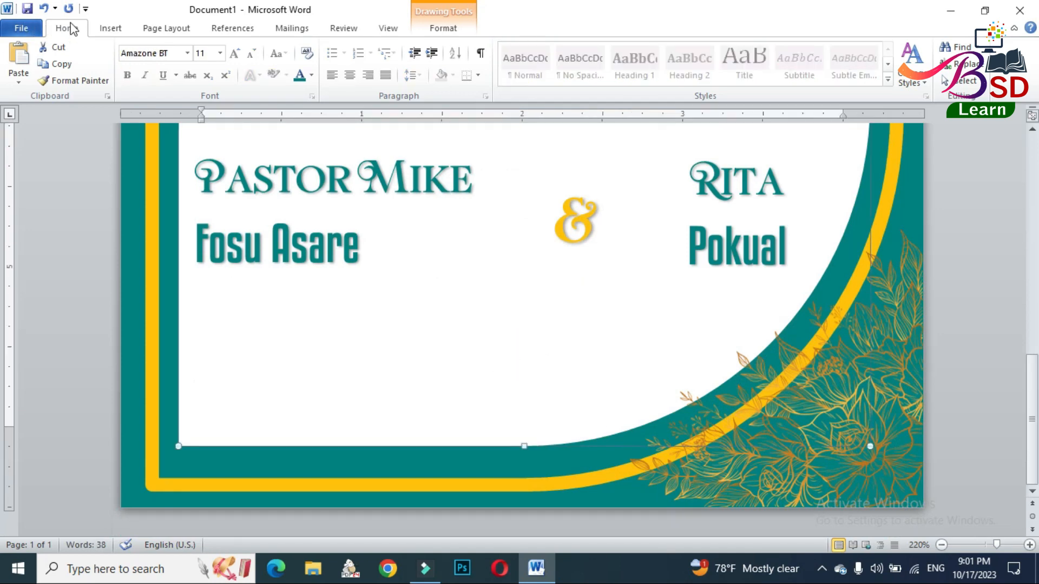
{"action": "left_click", "coordinate": [110, 28]}
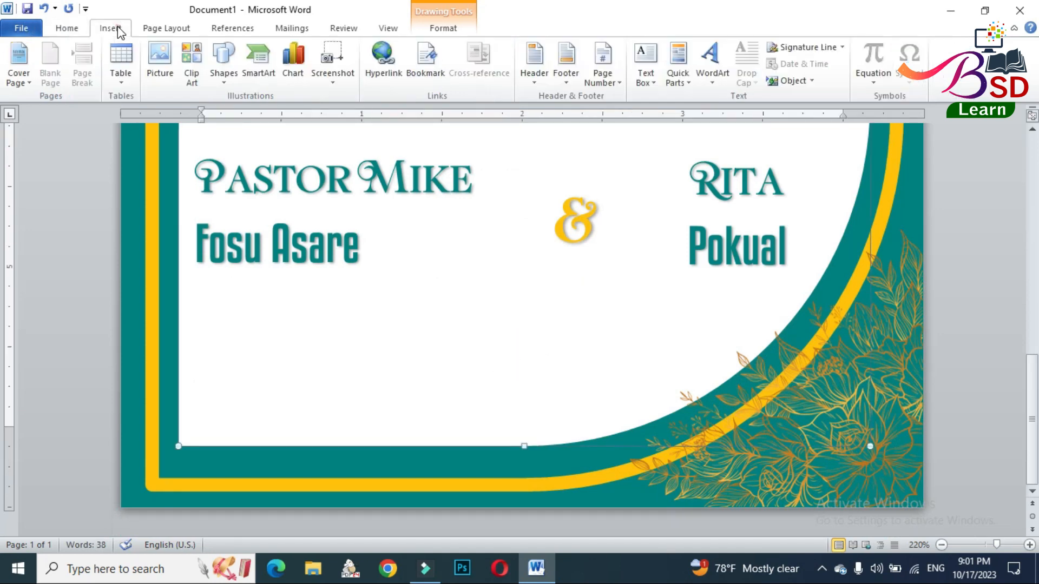
{"action": "left_click", "coordinate": [218, 58]}
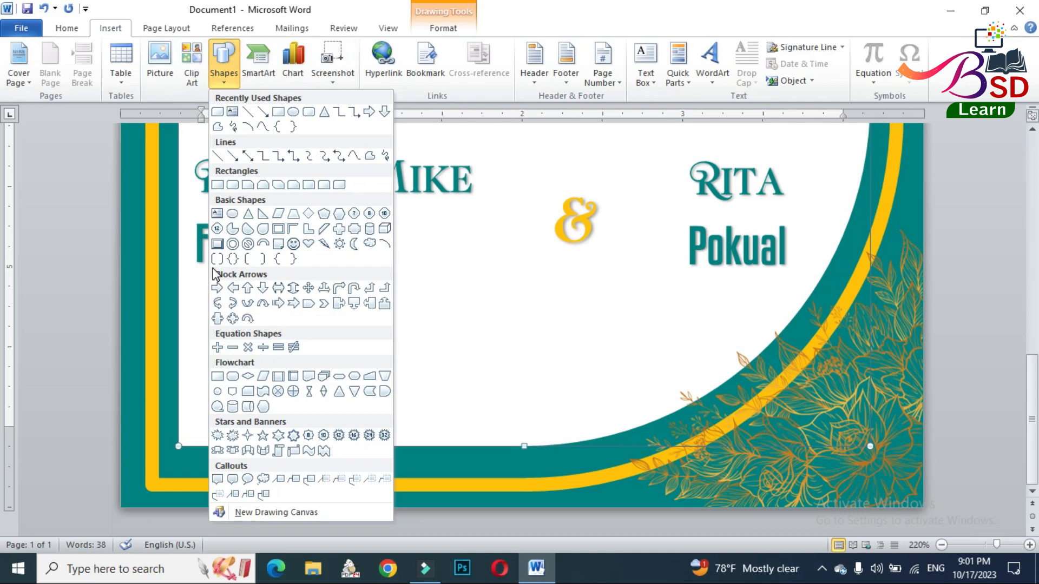
{"action": "left_click", "coordinate": [217, 216]}
{"action": "mouse_move", "coordinate": [199, 299]}
{"action": "left_mouse_down"}
{"action": "mouse_move", "coordinate": [492, 383]}
{"action": "mouse_move", "coordinate": [652, 411]}
{"action": "left_mouse_up"}
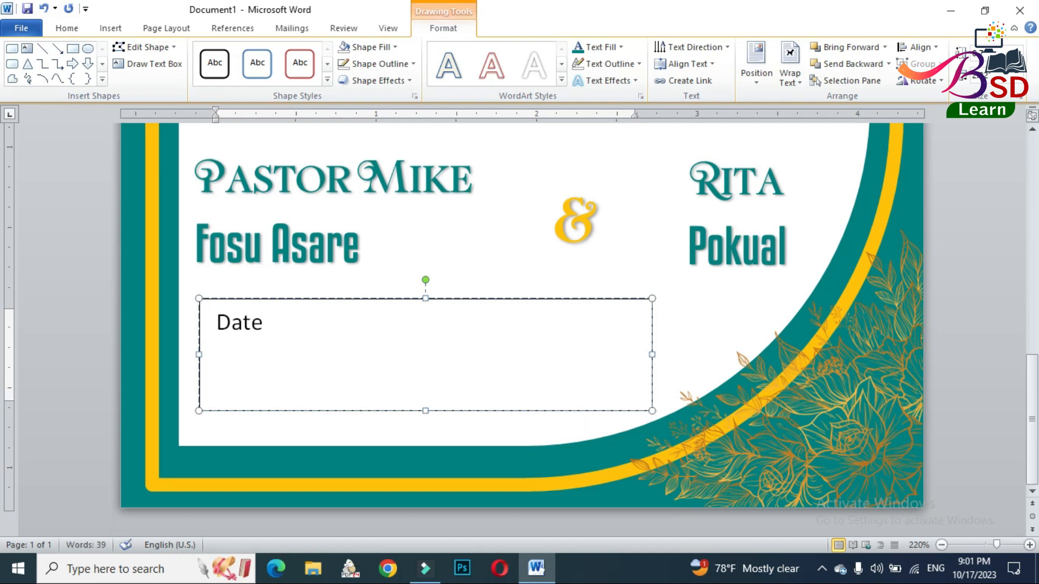
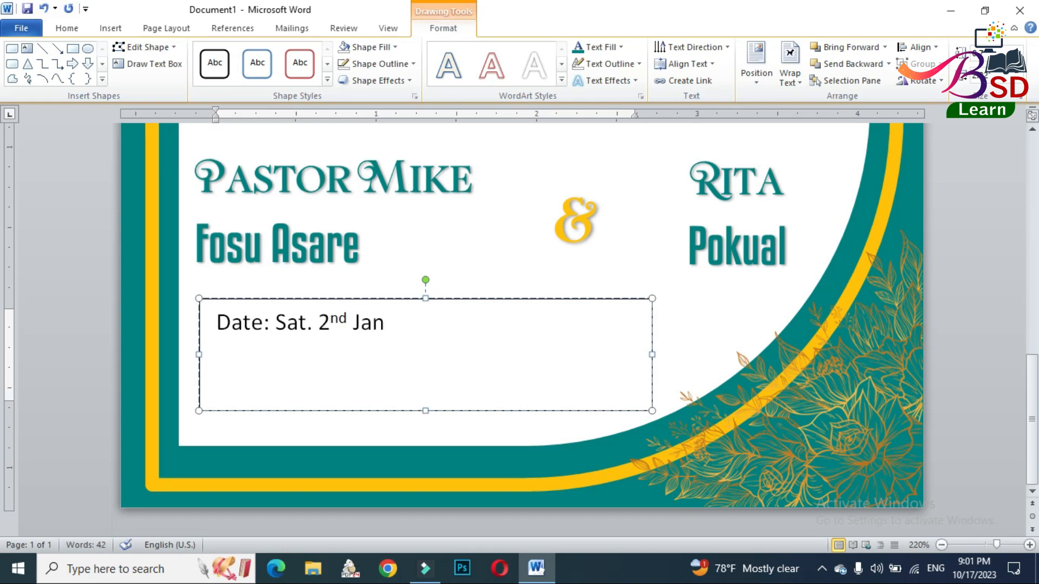
- Enter "Date: Sat. 2nd Jan. 2024", a "Venue:" line with the venue address, and "(Time: 9:00 AM Sharp" on separate lines
{"action": "key", "text": "Return"}
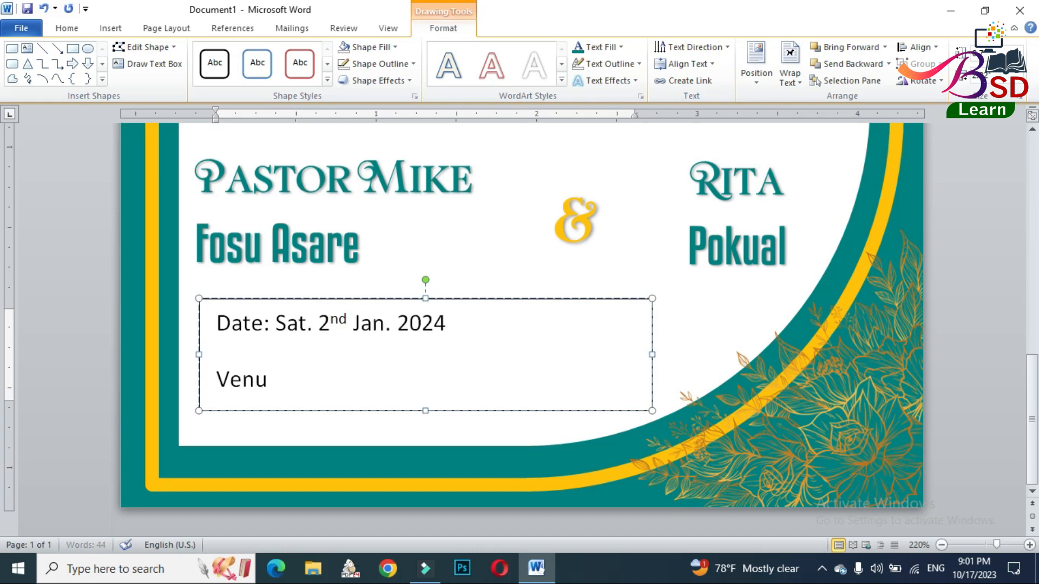
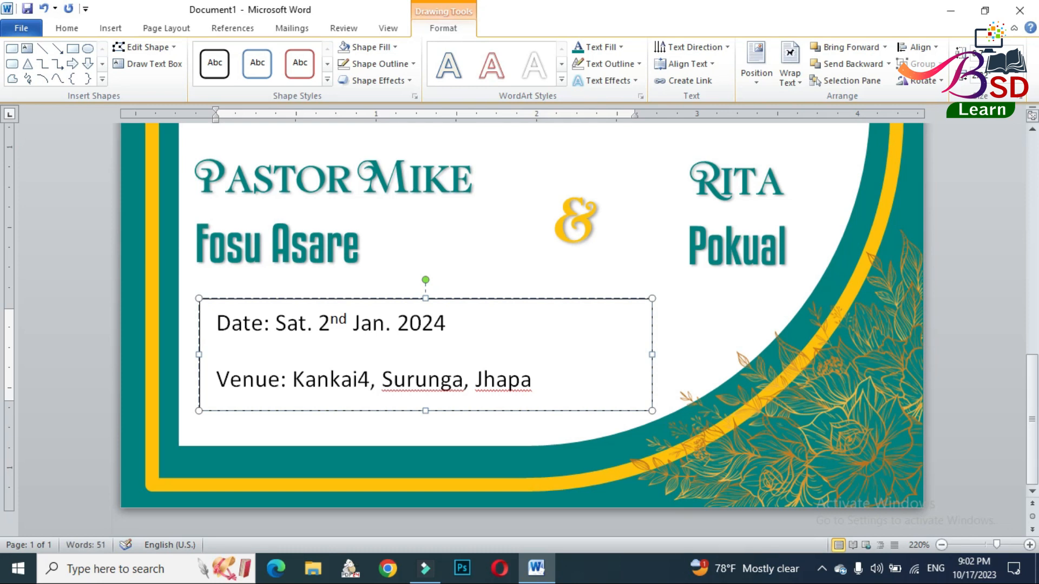
- Set the event details to 1.0 line spacing without space after paragraphs, and centre the text in the box
{"action": "left_click", "coordinate": [462, 299]}
{"action": "left_click", "coordinate": [66, 28]}
{"action": "left_click", "coordinate": [414, 75]}
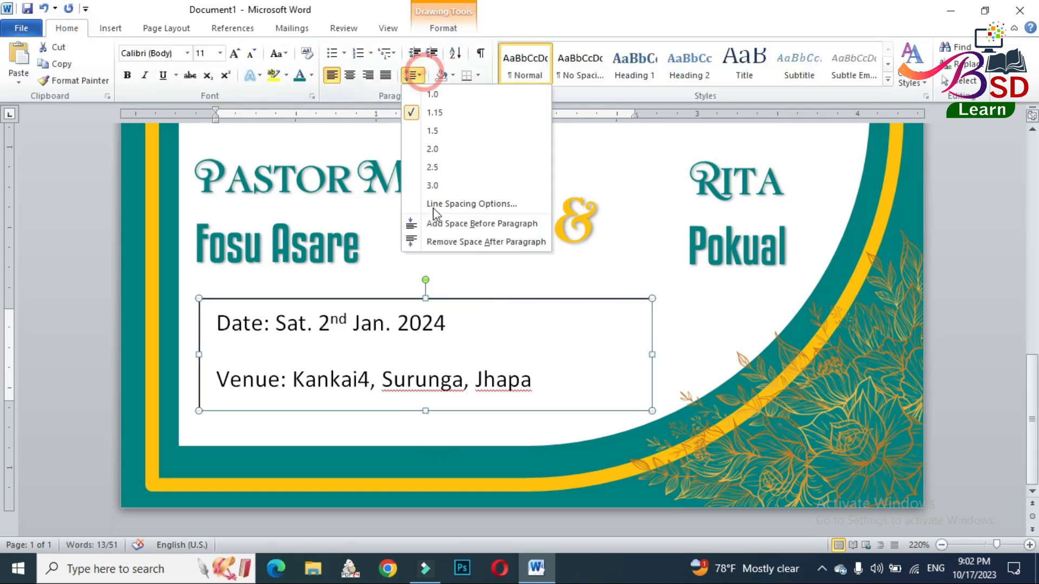
{"action": "left_click", "coordinate": [432, 95]}
{"action": "left_click", "coordinate": [414, 75]}
{"action": "left_click", "coordinate": [441, 244]}
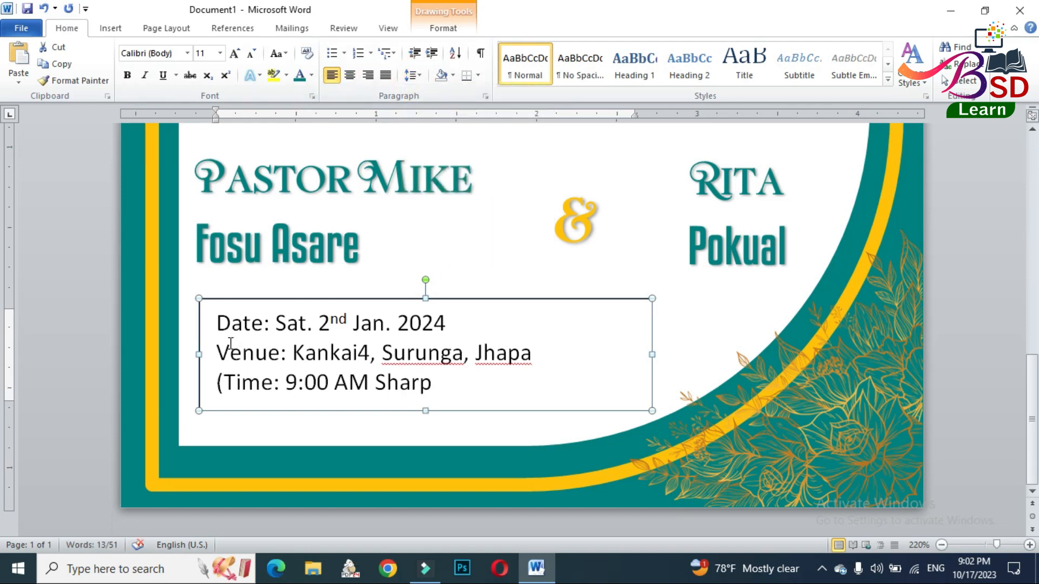
{"action": "left_click", "coordinate": [349, 75]}
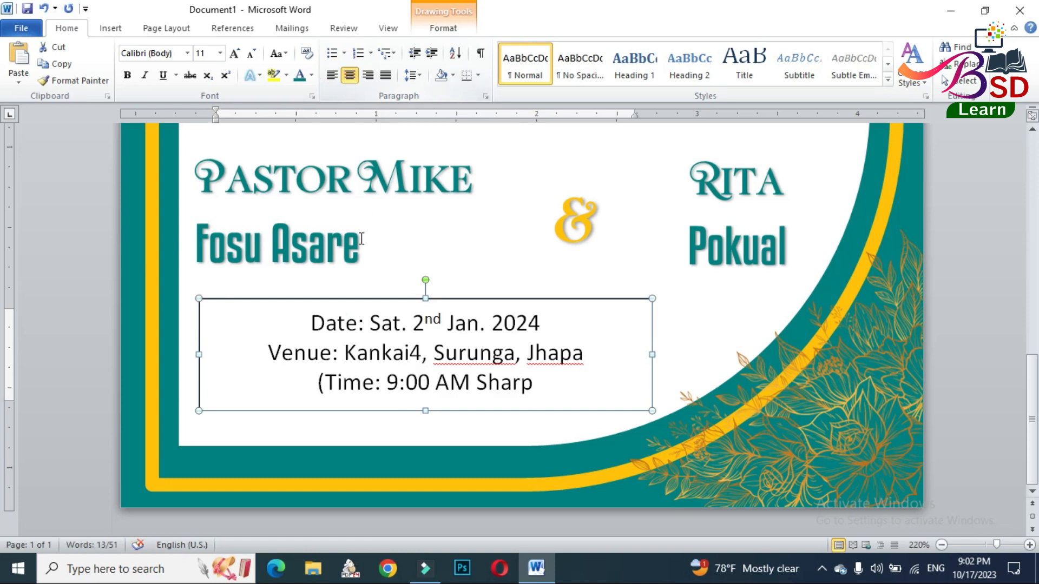
- Change the font of all the event details text to Kenyan Coffee Rg
{"action": "triple_click", "coordinate": [316, 322]}
{"action": "left_click", "coordinate": [179, 52]}
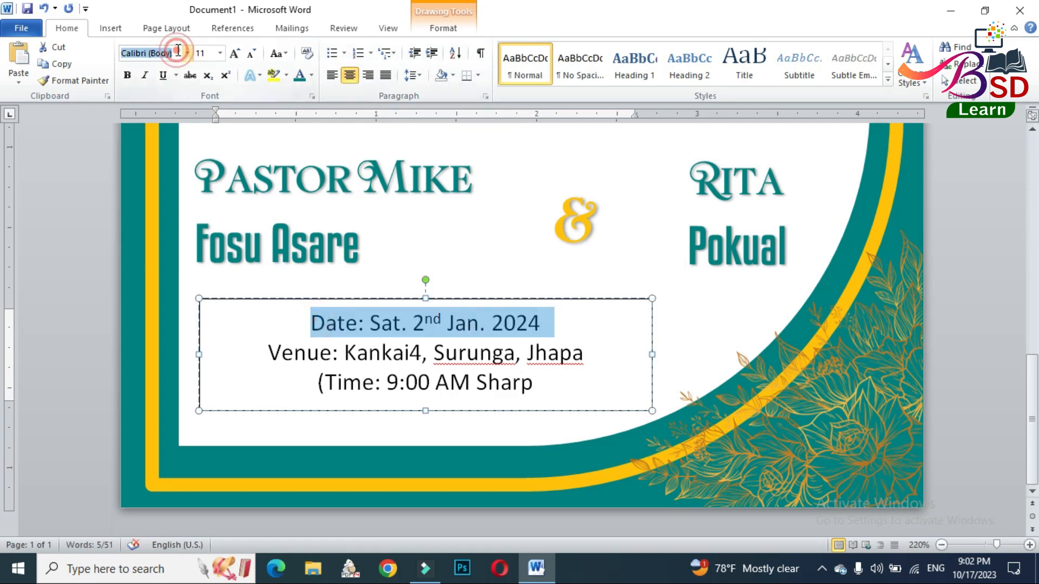
{"action": "left_click", "coordinate": [265, 303]}
{"action": "left_click", "coordinate": [161, 54]}
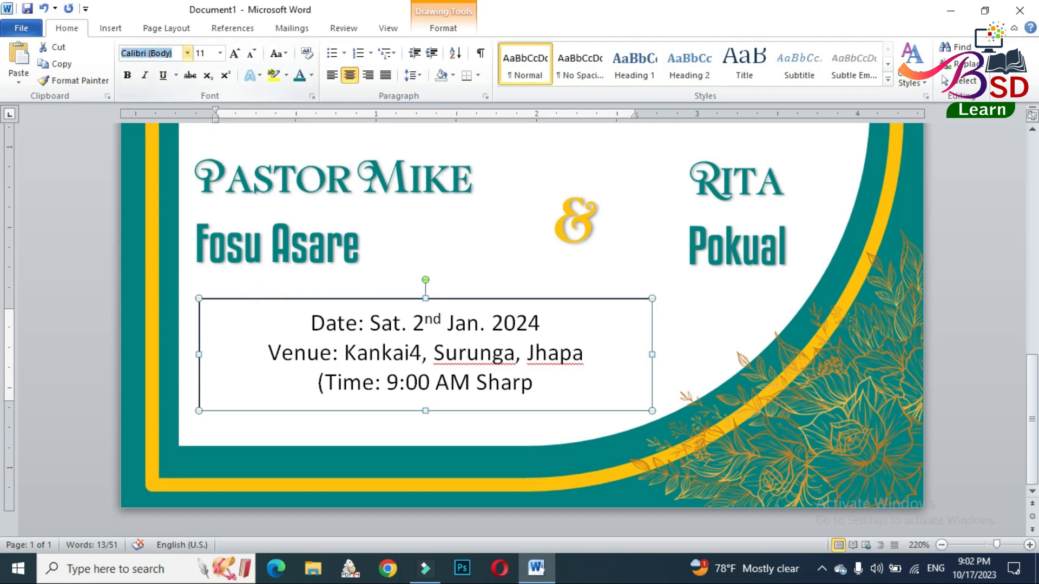
{"action": "type", "text": "Kenyan Coffee Rg"}
{"action": "key", "text": "Return"}
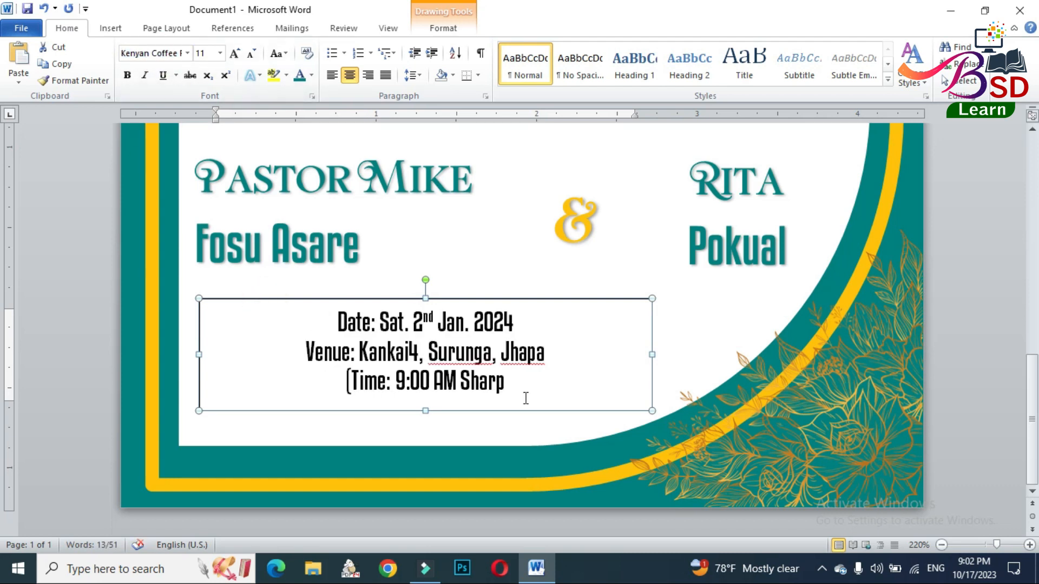
- Add the closing parenthesis to the time line and set all the event details to font size 16
{"action": "left_click", "coordinate": [515, 386]}
{"action": "type", "text": ")"}
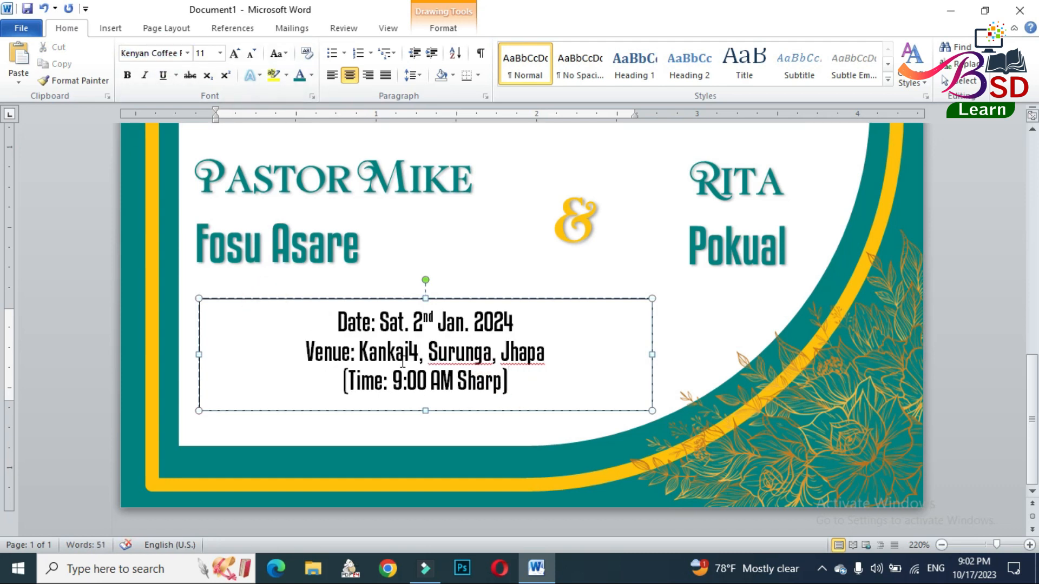
{"action": "left_click", "coordinate": [234, 54]}
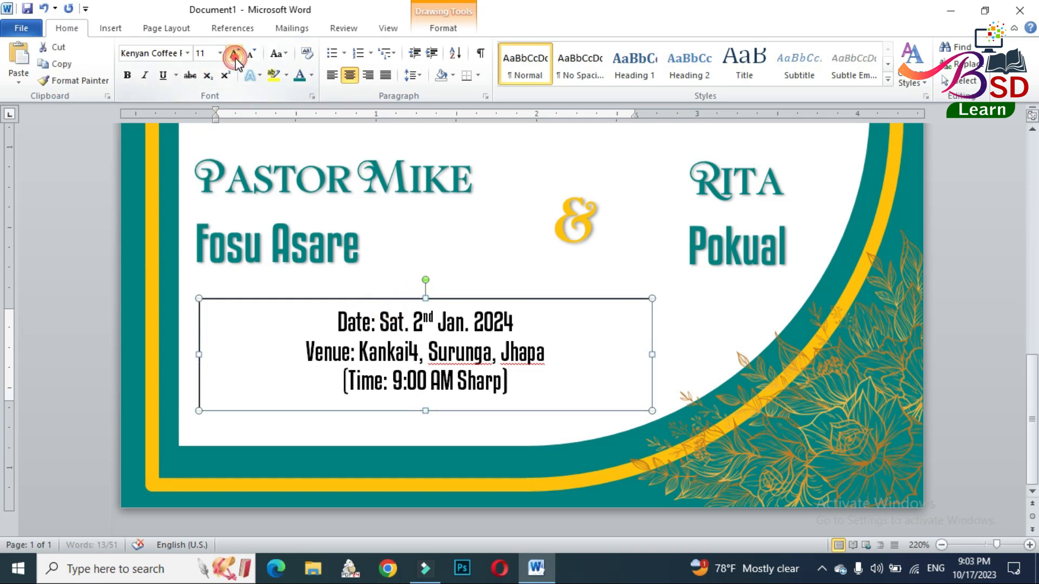
{"action": "left_click", "coordinate": [234, 54]}
{"action": "left_click", "coordinate": [234, 54]}
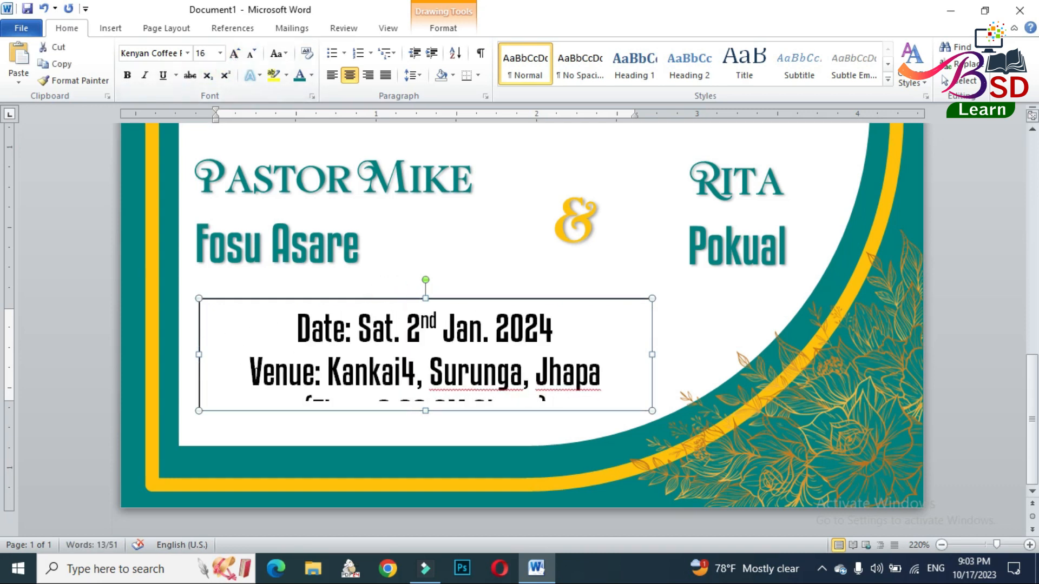
- Set the venue line to font size 14 and insert a hyphen before the 4 in the venue address
{"action": "left_click_drag", "start_coordinate": [250, 373], "coordinate": [621, 376]}
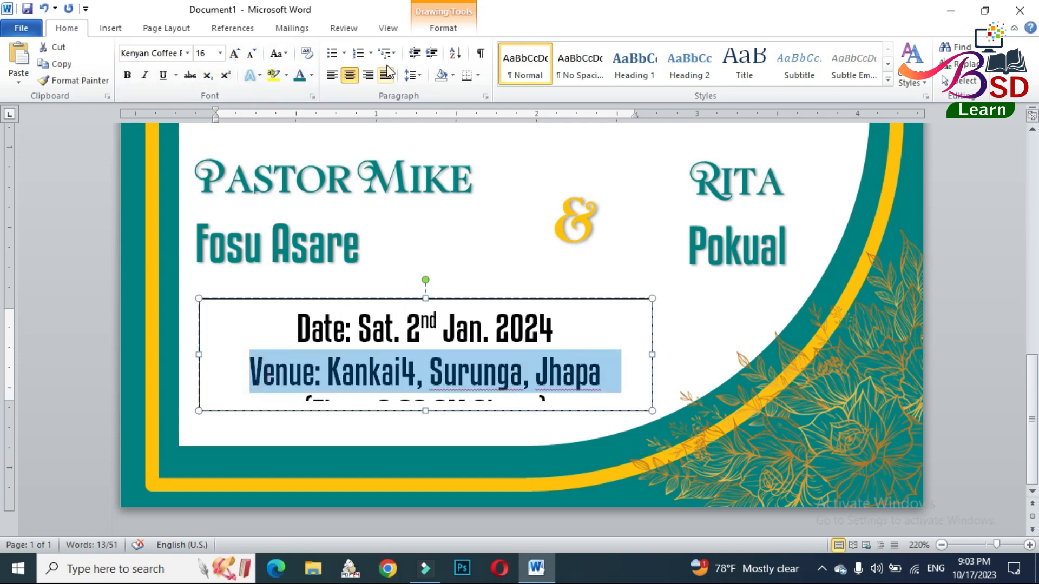
{"action": "left_click", "coordinate": [251, 54]}
{"action": "left_click", "coordinate": [395, 376]}
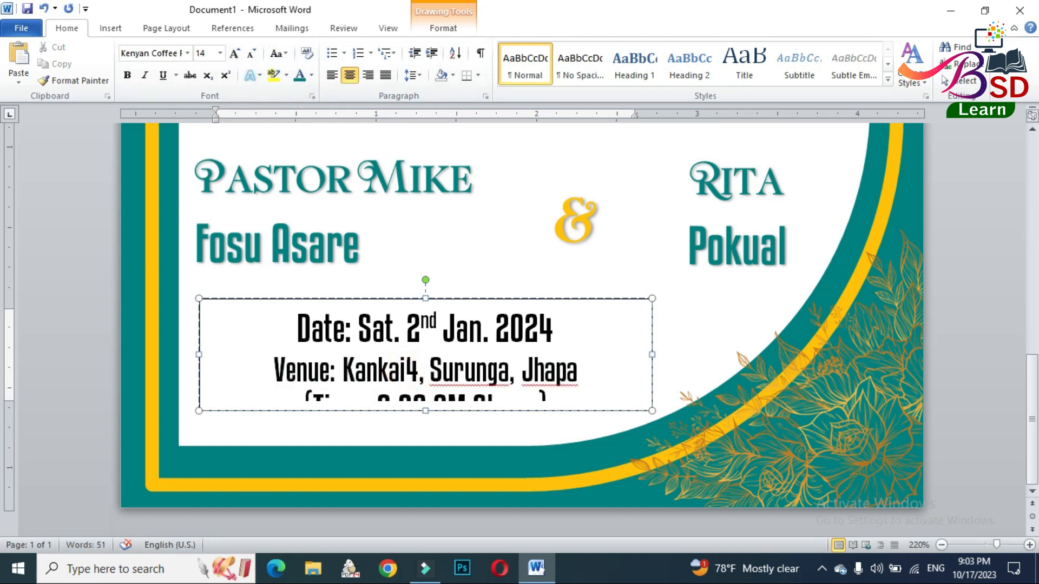
{"action": "type", "text": "-"}
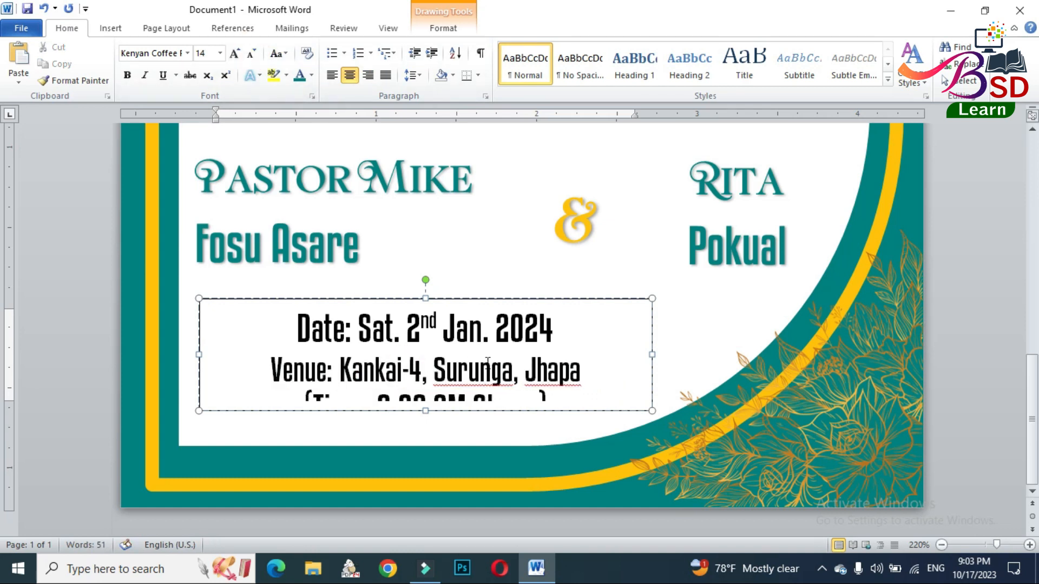
- Extend the event details box downward to fit all three lines, and reduce the time line's font size below the venue line's
{"action": "left_click_drag", "start_coordinate": [426, 411], "coordinate": [430, 435]}
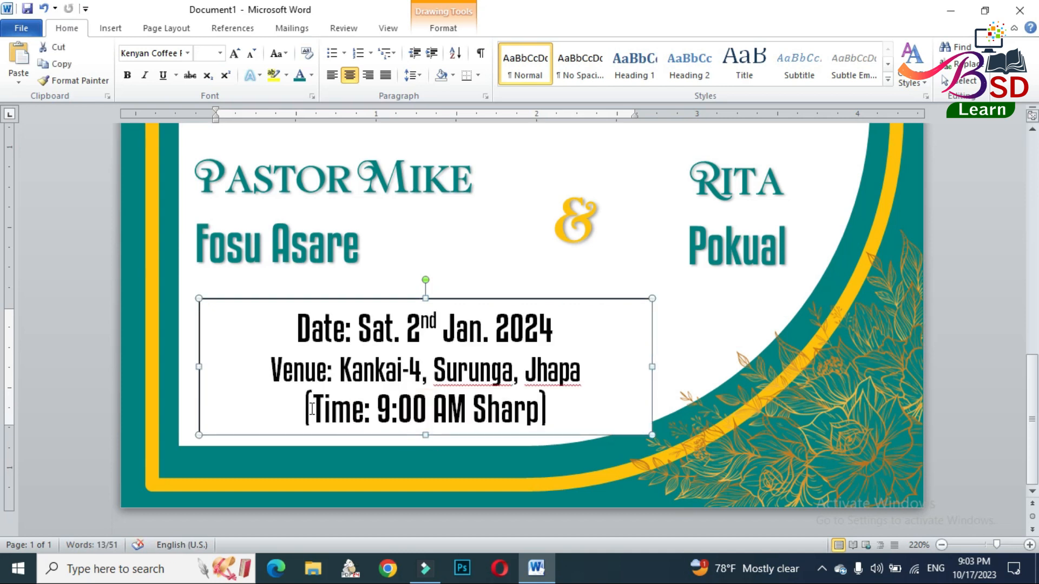
{"action": "left_click_drag", "start_coordinate": [303, 409], "coordinate": [590, 414]}
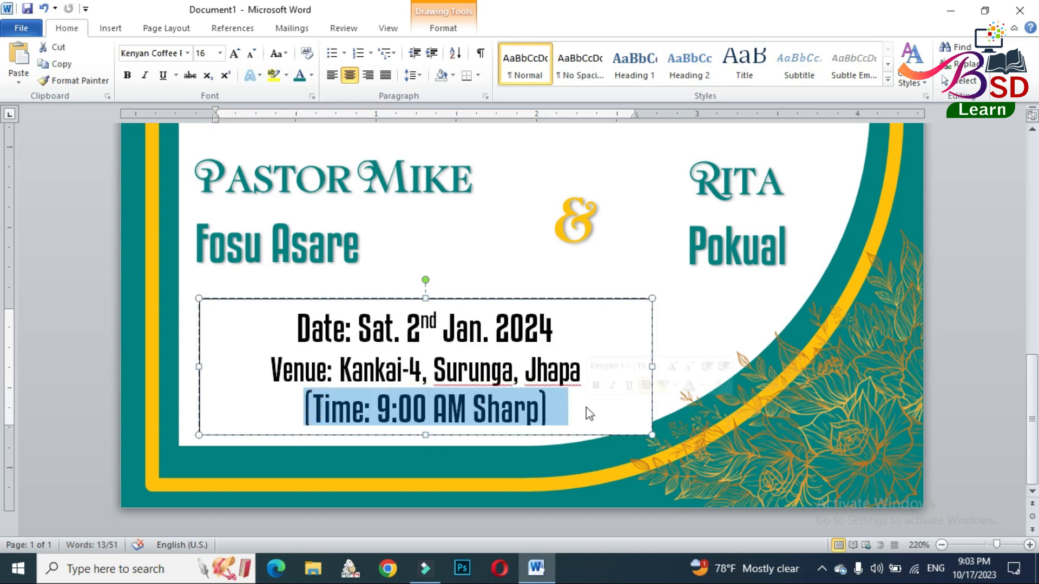
{"action": "left_click", "coordinate": [251, 53]}
{"action": "left_click", "coordinate": [251, 53]}
- Remove the outline and the fill from the event details text box
{"action": "left_click", "coordinate": [475, 301]}
{"action": "left_click", "coordinate": [442, 27]}
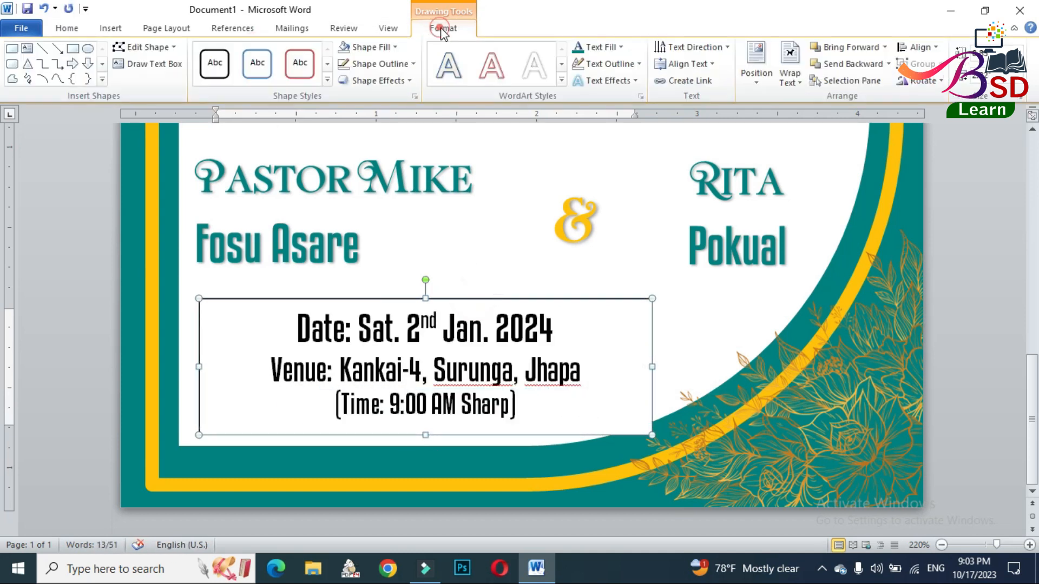
{"action": "left_click", "coordinate": [406, 64]}
{"action": "left_click", "coordinate": [410, 218]}
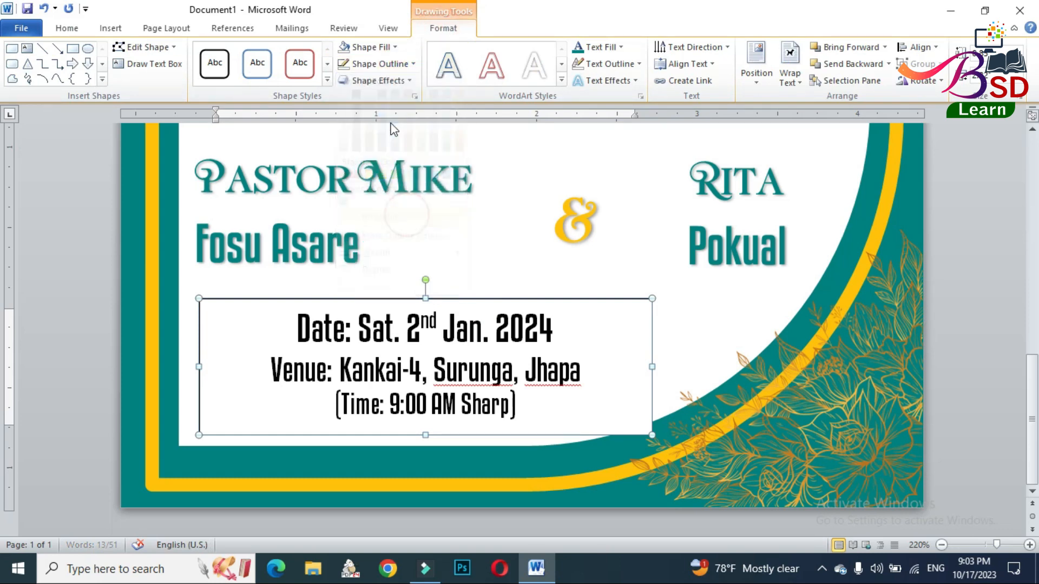
{"action": "left_click", "coordinate": [373, 48]}
{"action": "left_click", "coordinate": [398, 201]}
- Change the font colour of all the event details text to teal and deselect the box
{"action": "left_click", "coordinate": [67, 28]}
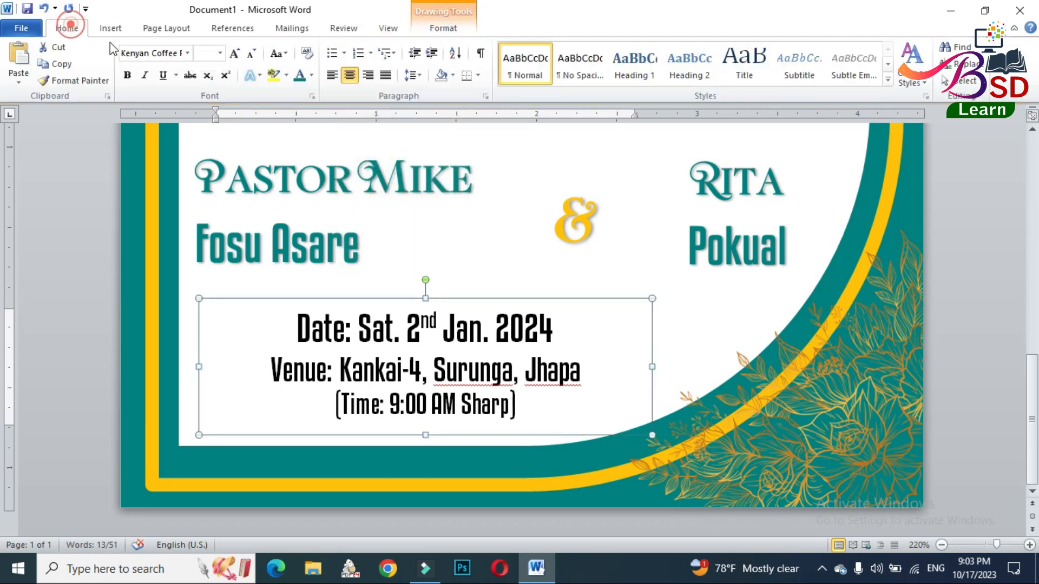
{"action": "left_click", "coordinate": [976, 336]}
- Review the layout of the complete wedding card, with the whole page in view
{"action": "scroll", "coordinate": [978, 333], "scroll_direction": "up", "scroll_amount": 15}
{"action": "scroll", "coordinate": [844, 299], "scroll_direction": "down", "scroll_amount": 7}
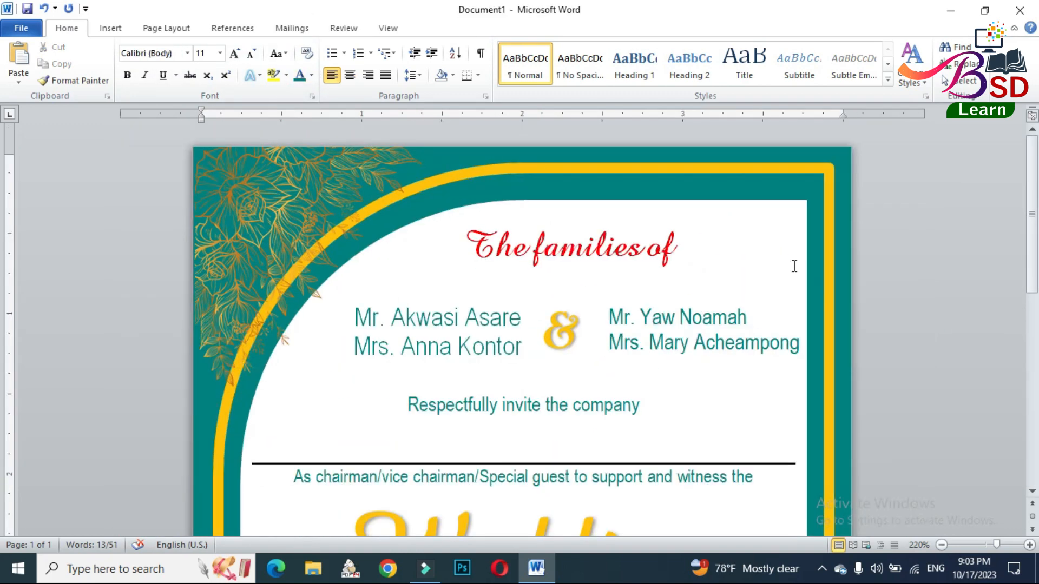
{"action": "scroll", "coordinate": [792, 266], "scroll_direction": "down", "scroll_amount": 11}
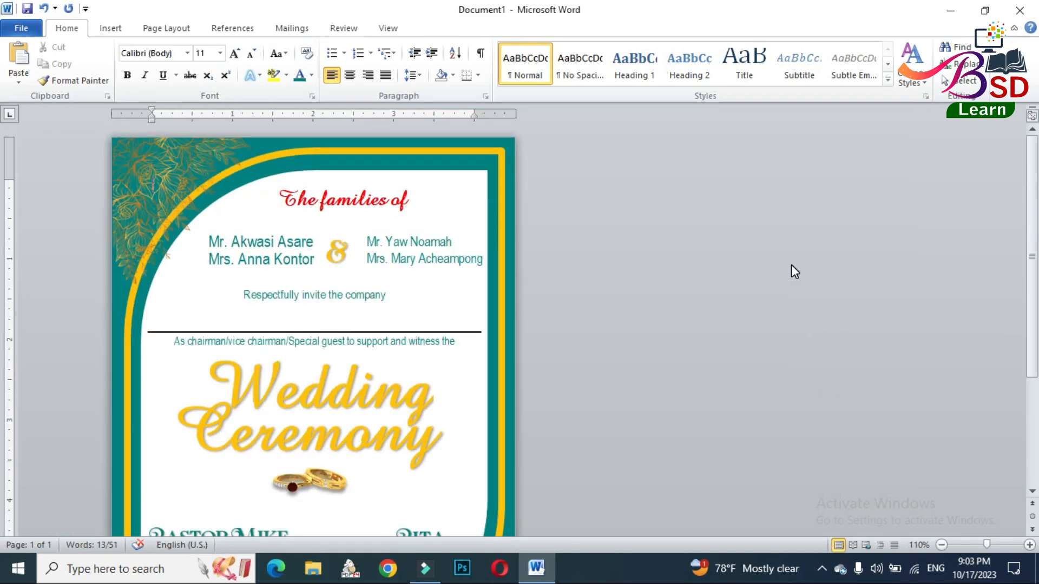
{"action": "scroll", "coordinate": [794, 270], "scroll_direction": "down", "scroll_amount": 3}
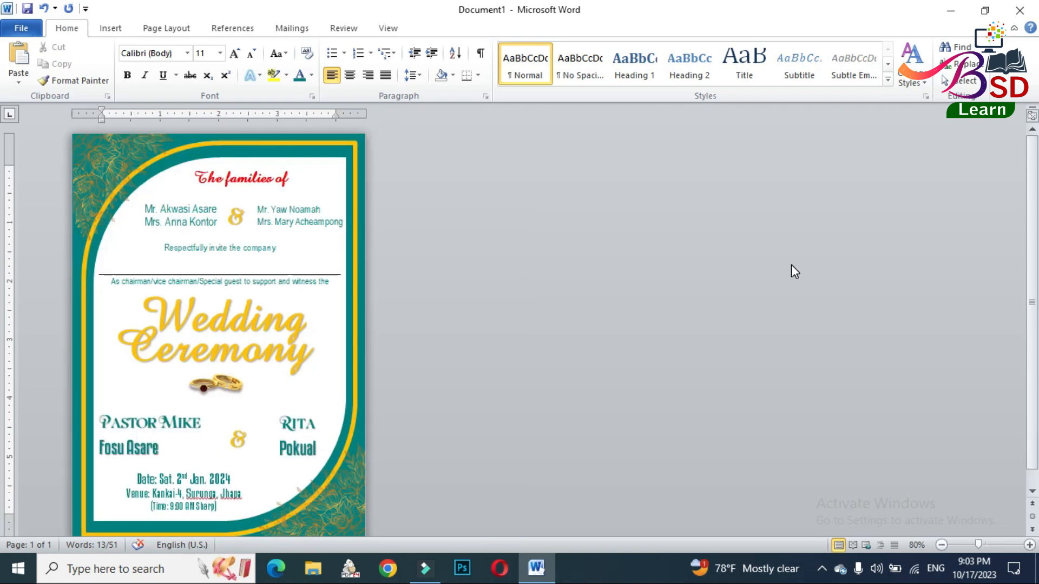
{"action": "scroll", "coordinate": [791, 265], "scroll_direction": "down", "scroll_amount": 1}
{"action": "left_click", "coordinate": [739, 261]}
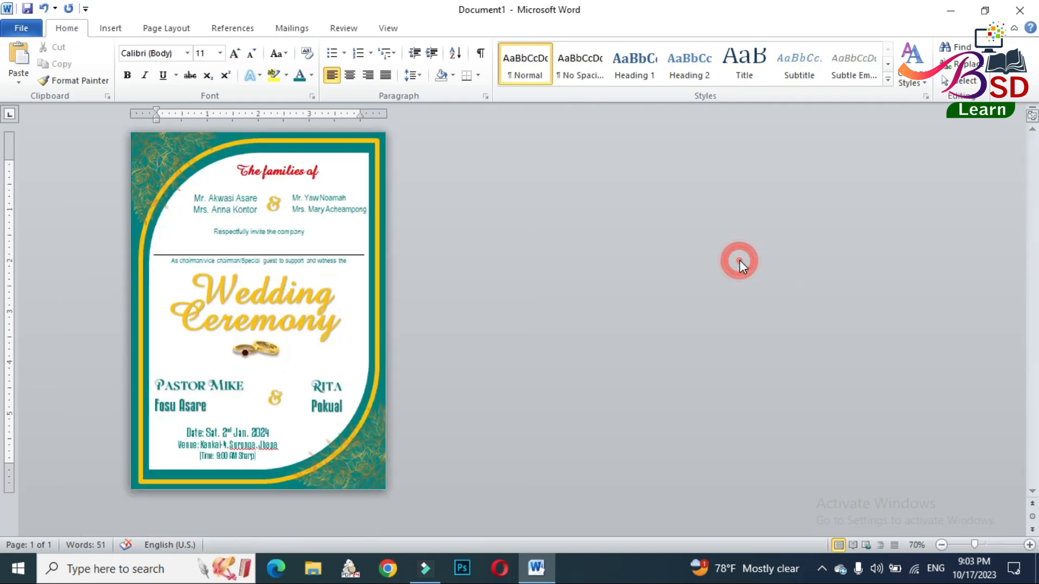